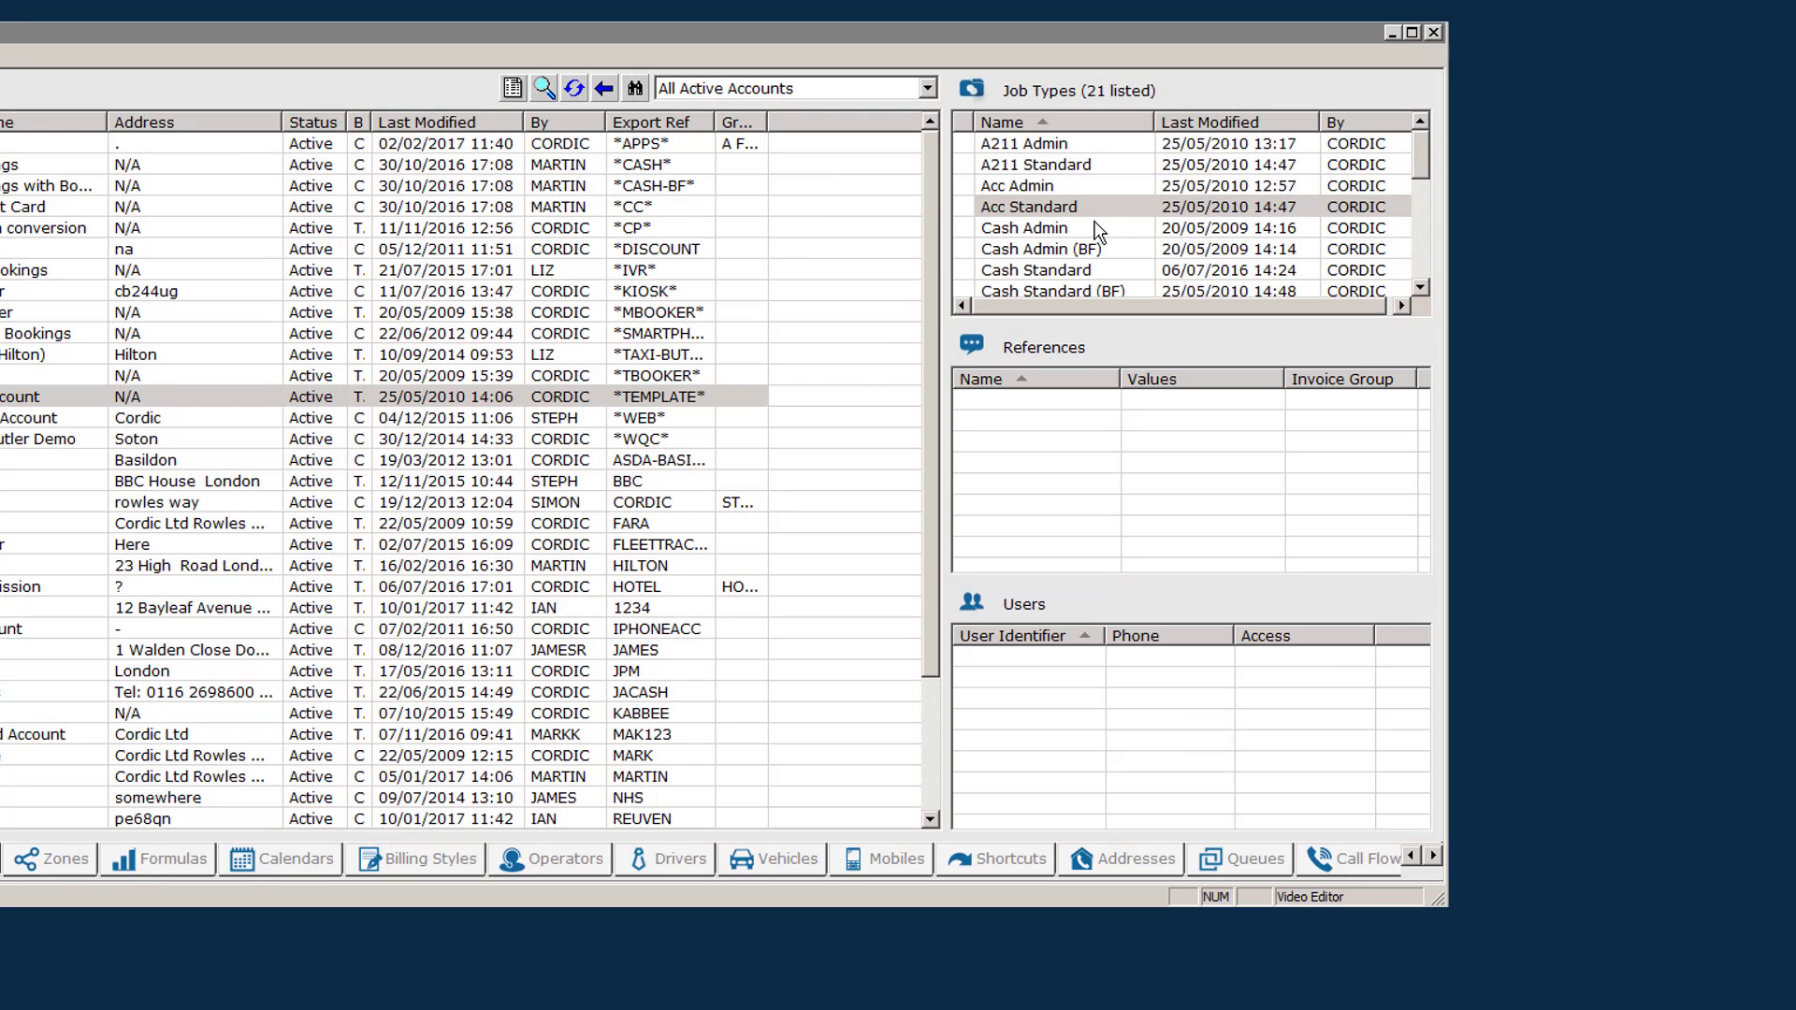
Start a new job type for the template account and require the Account Work [AW] driver attribute
{"action": "right_click", "coordinate": [1097, 228]}
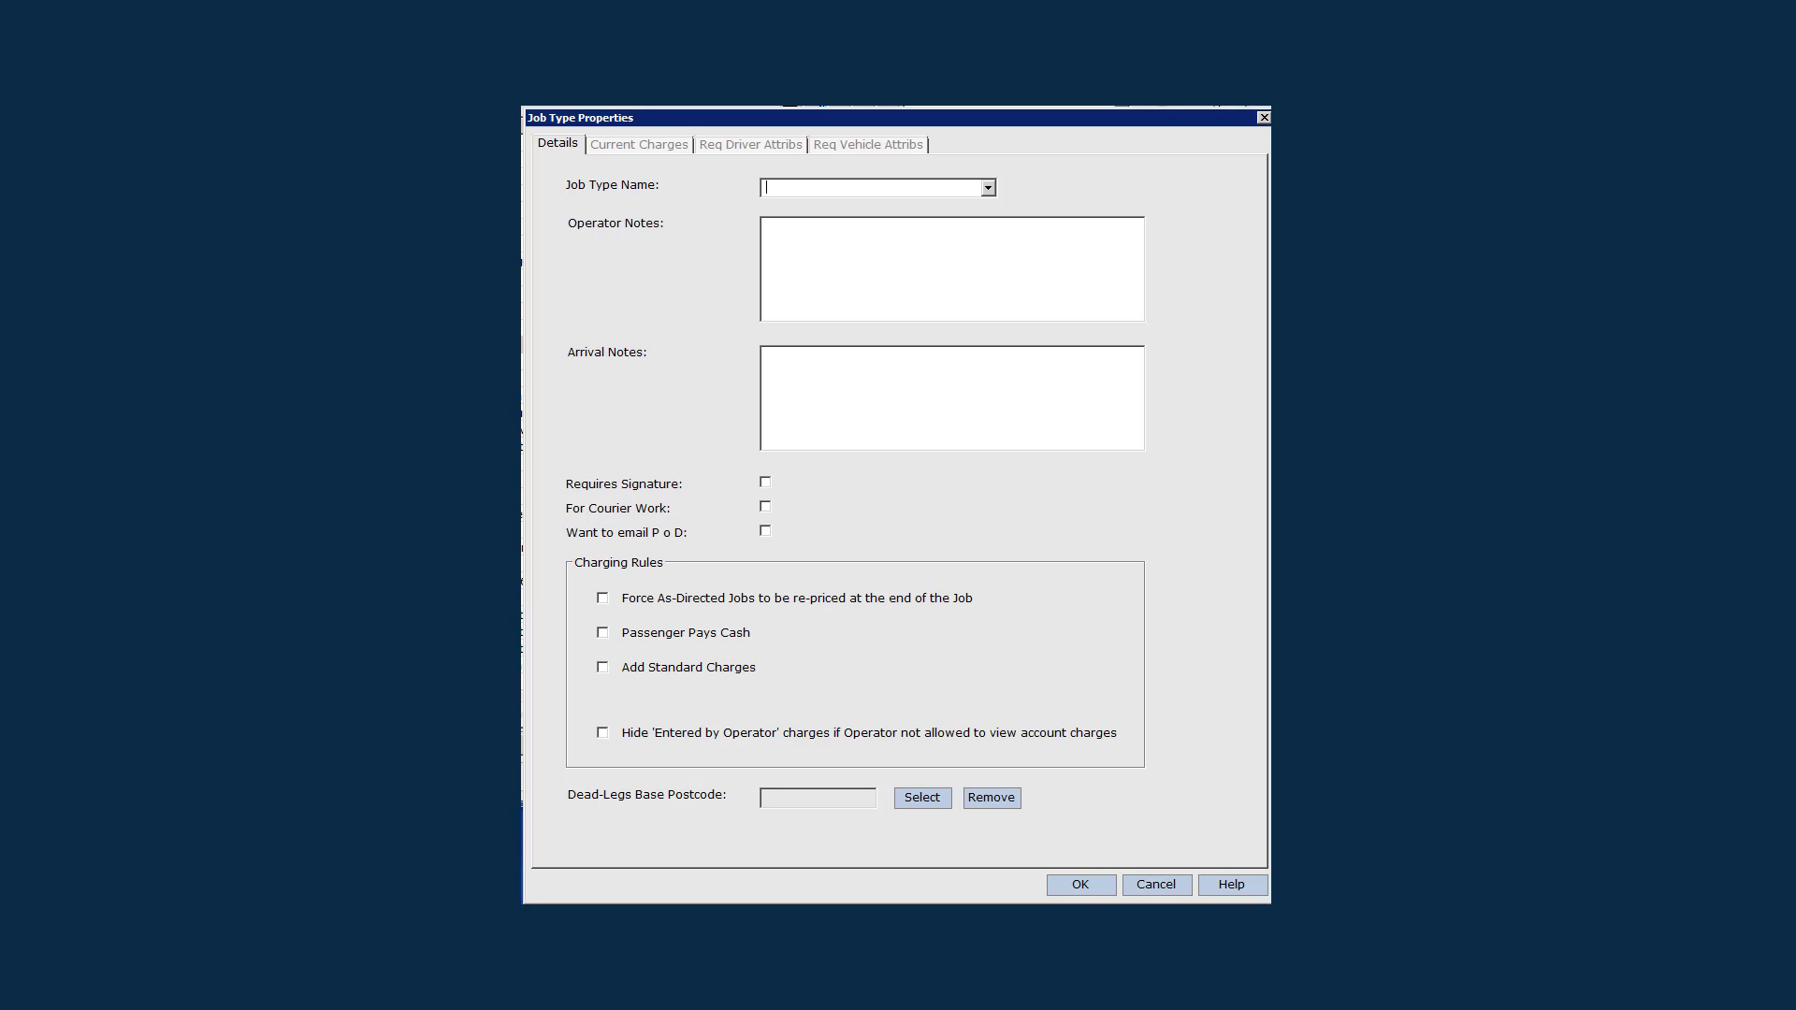
{"action": "left_click", "coordinate": [648, 145]}
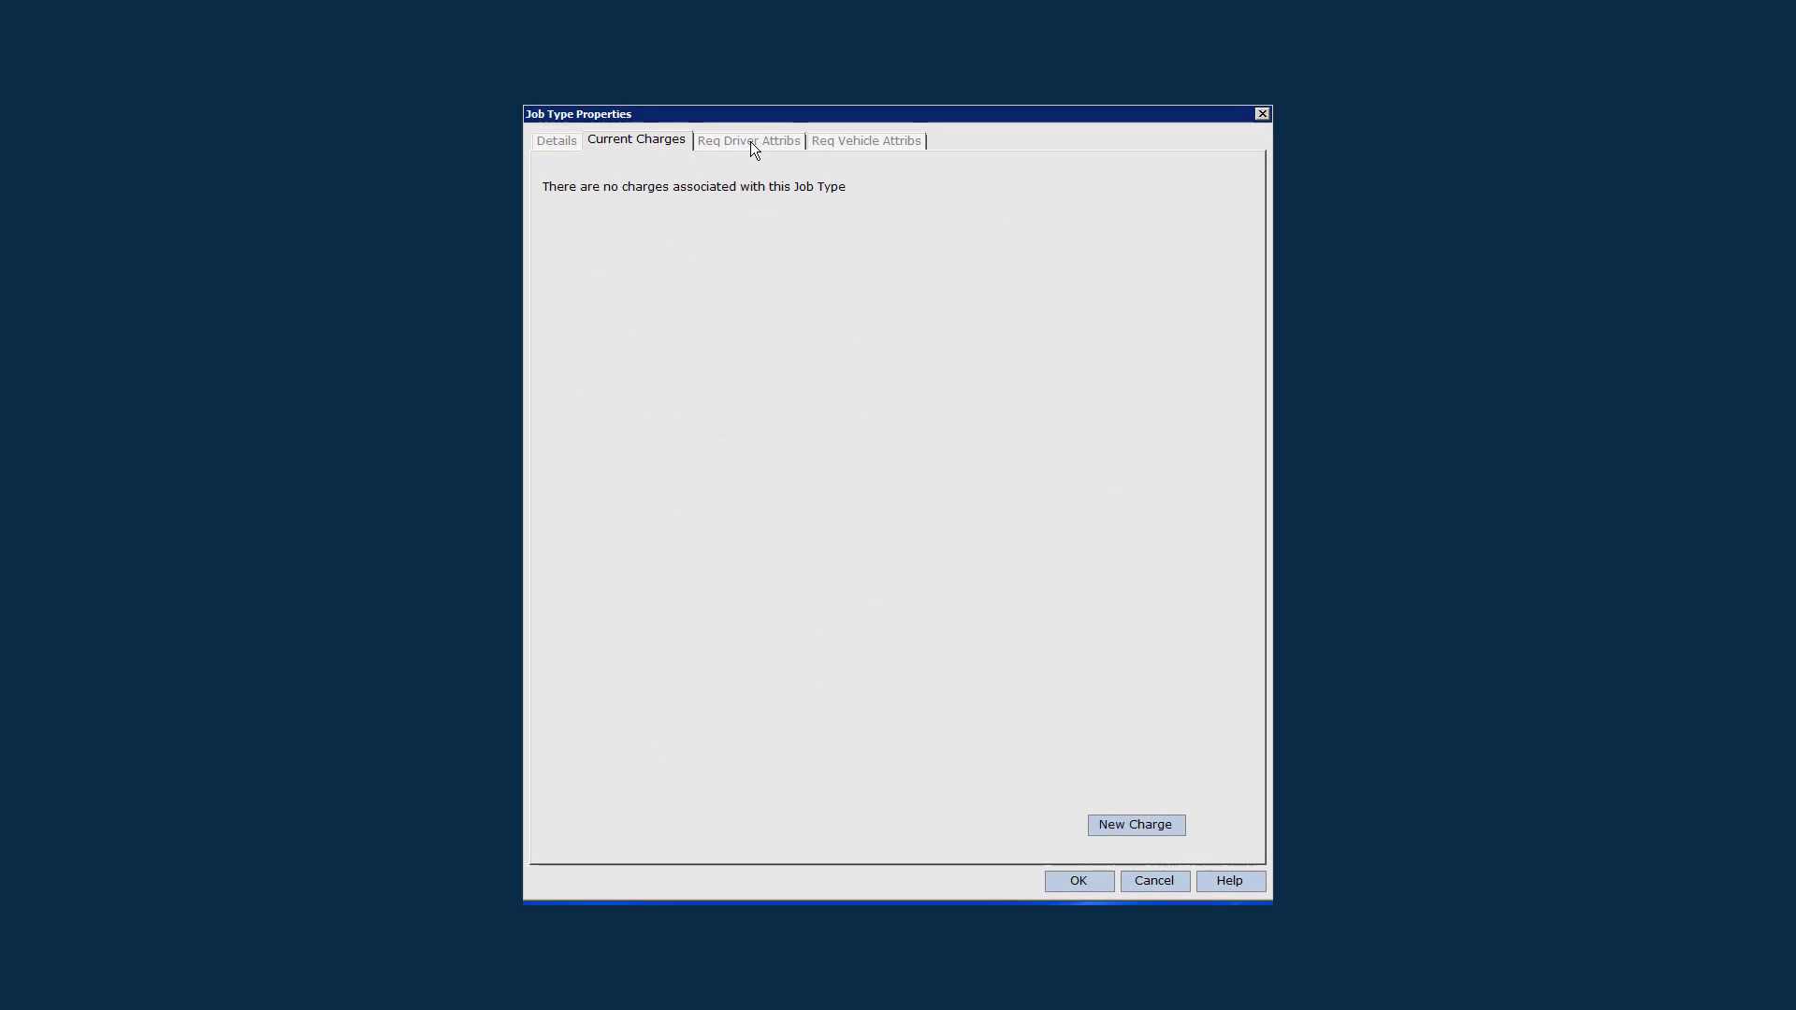
{"action": "left_click", "coordinate": [750, 142]}
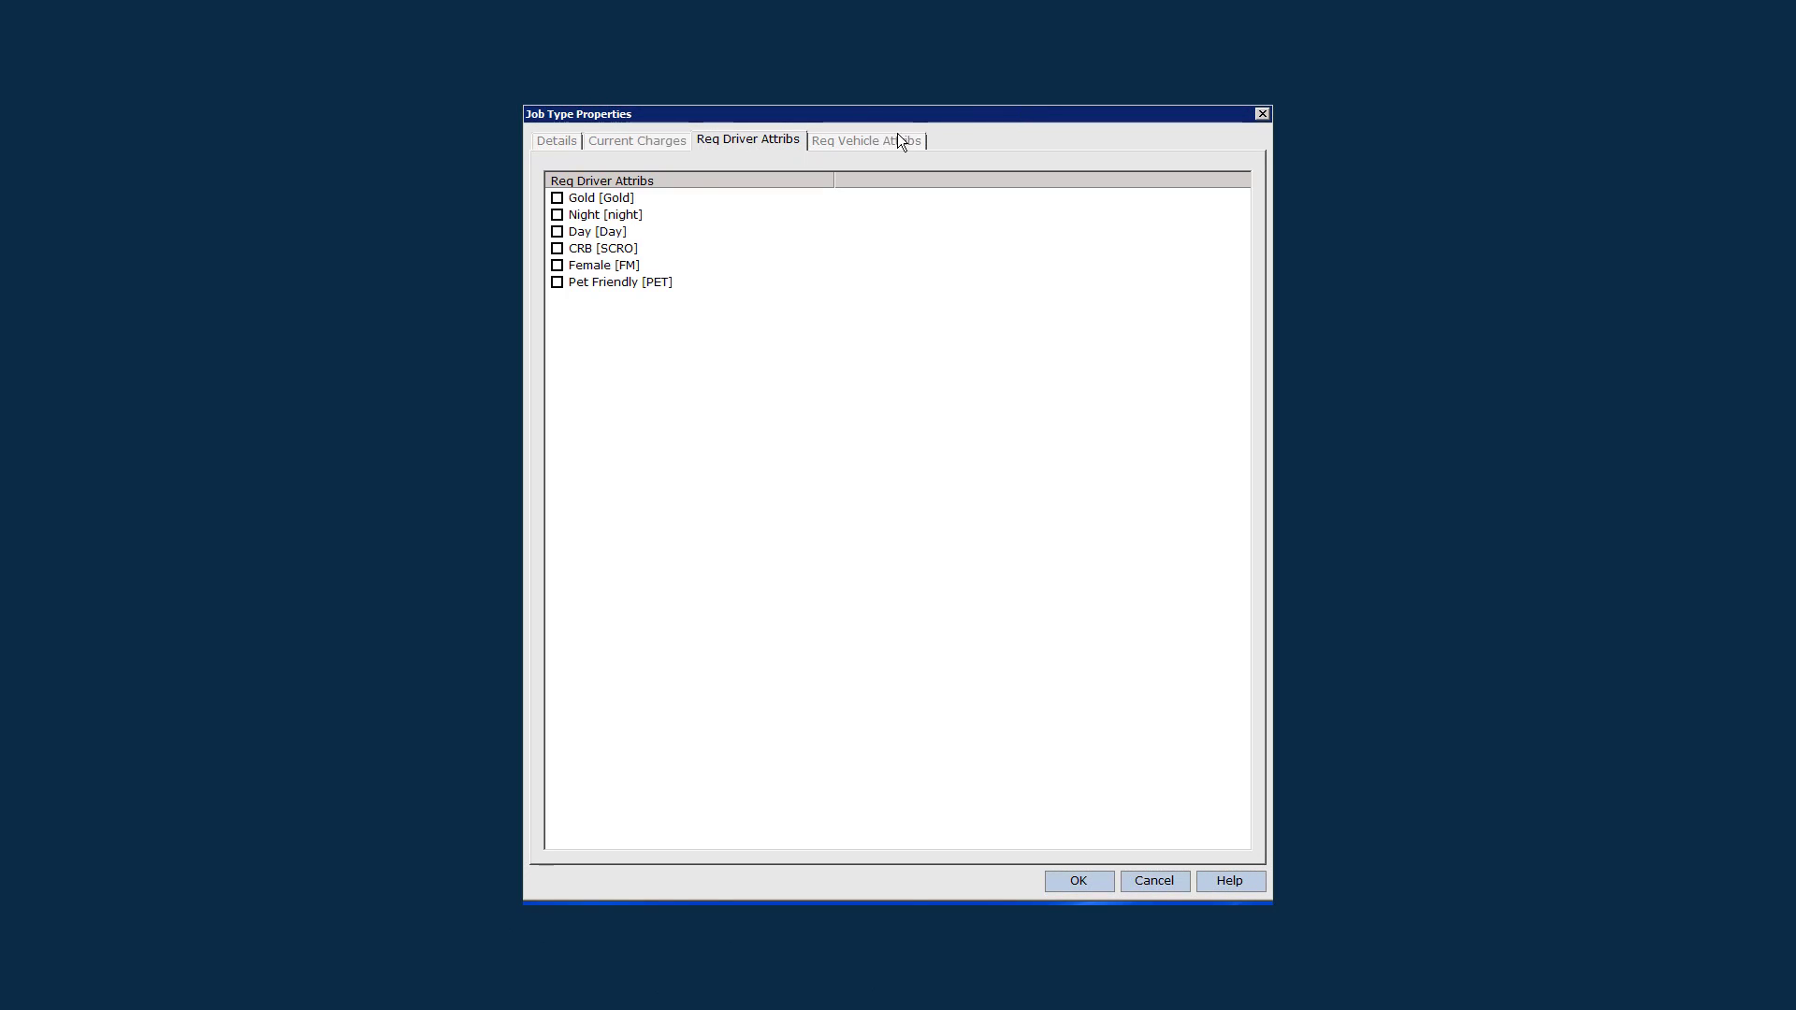
{"action": "left_click", "coordinate": [875, 142]}
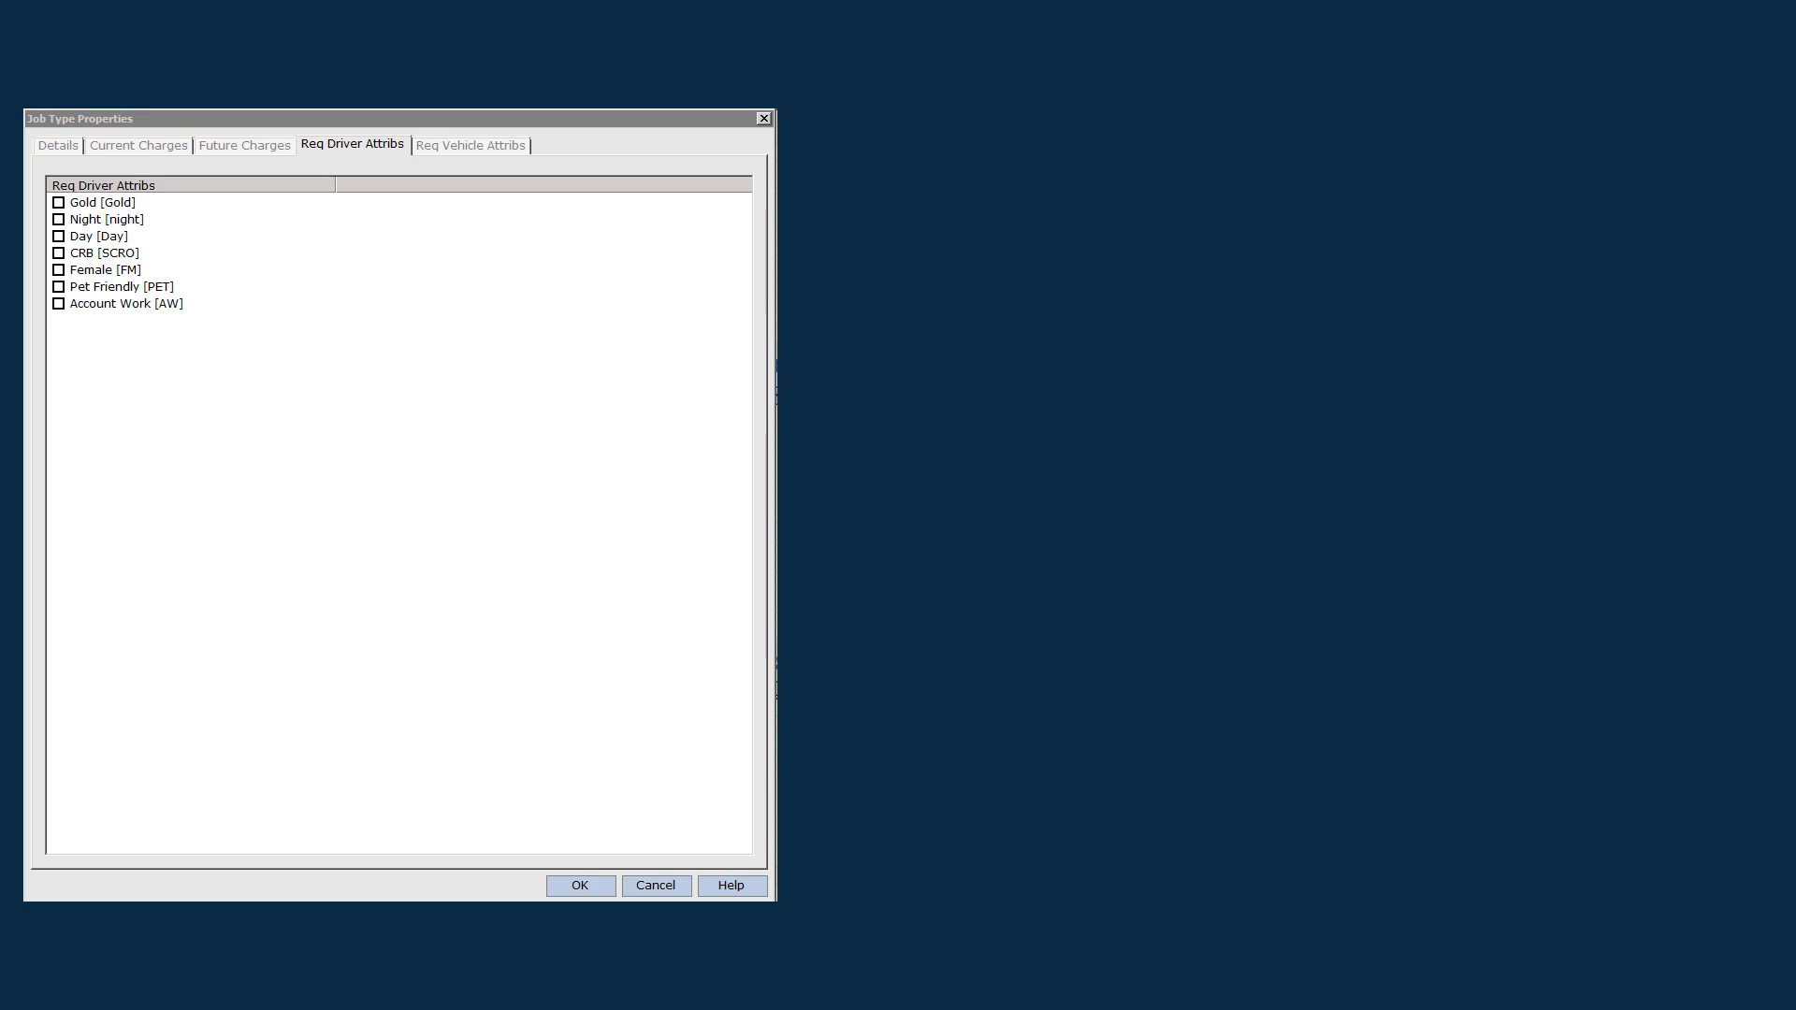
{"action": "left_click", "coordinate": [58, 304]}
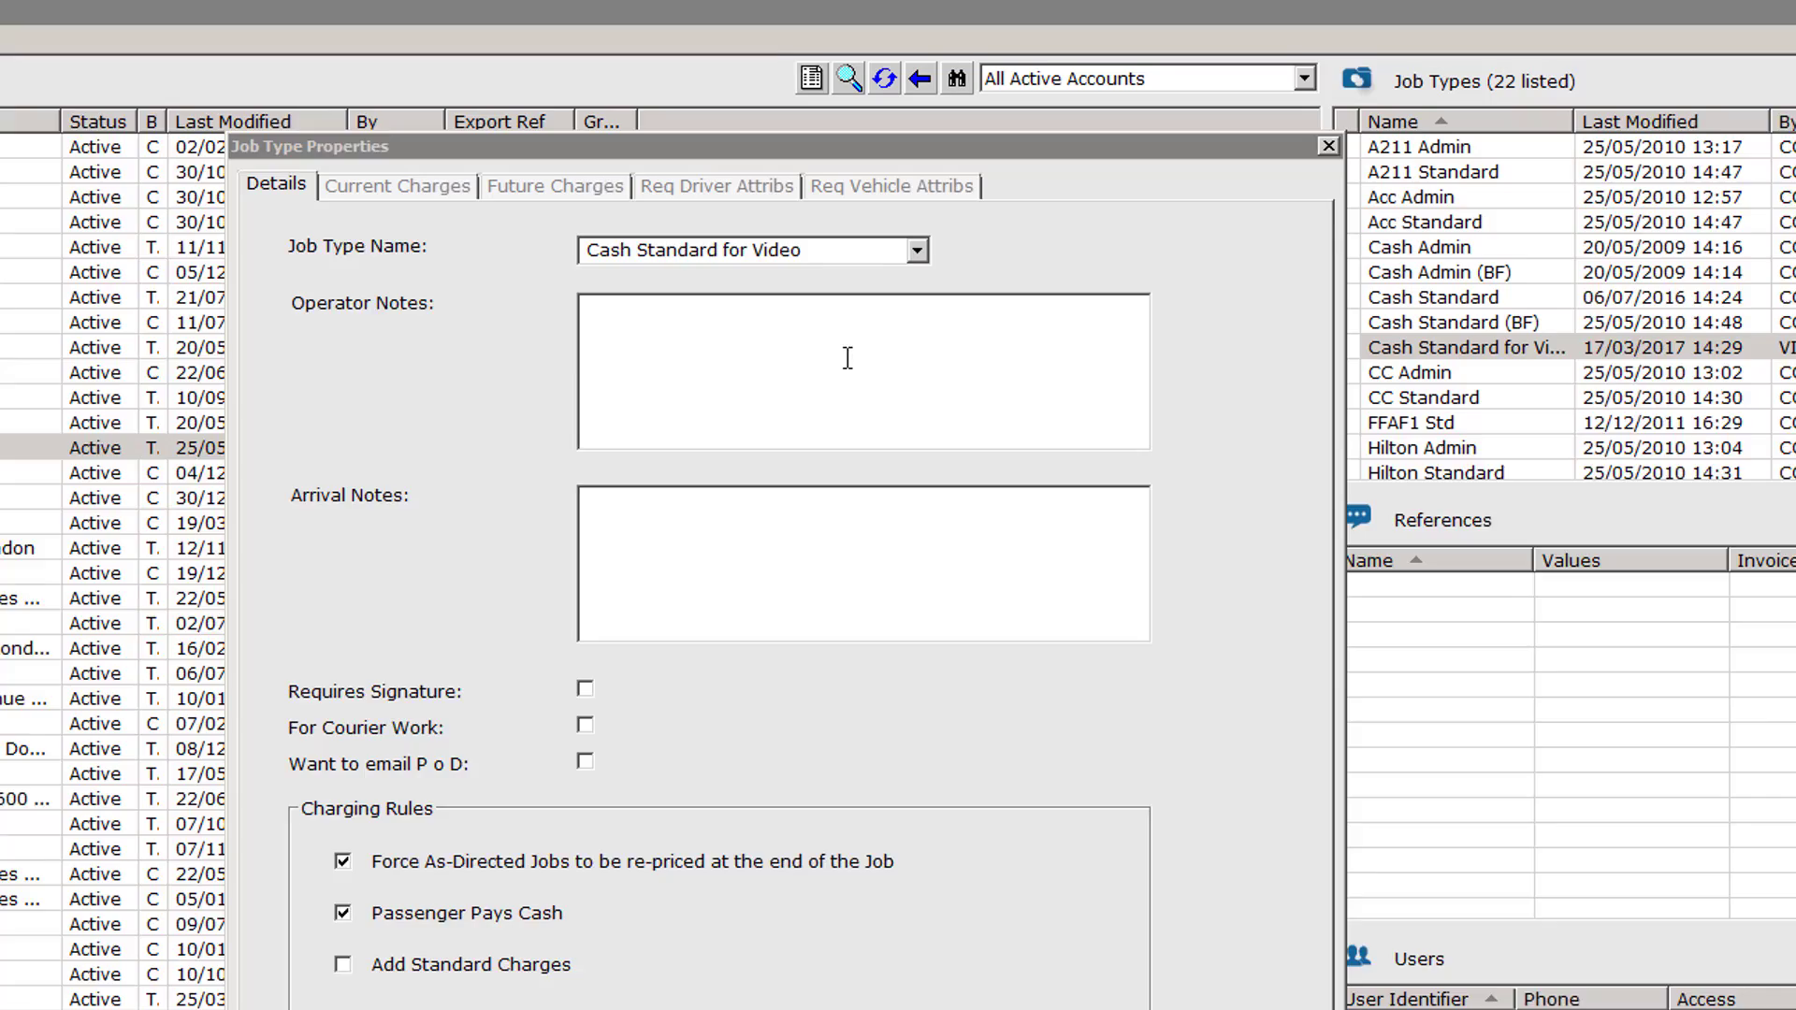
Enter the operator notes "Very important account" and the arrival notes "This appears on the drivers PDA when they press arrive"
{"action": "left_click", "coordinate": [930, 236]}
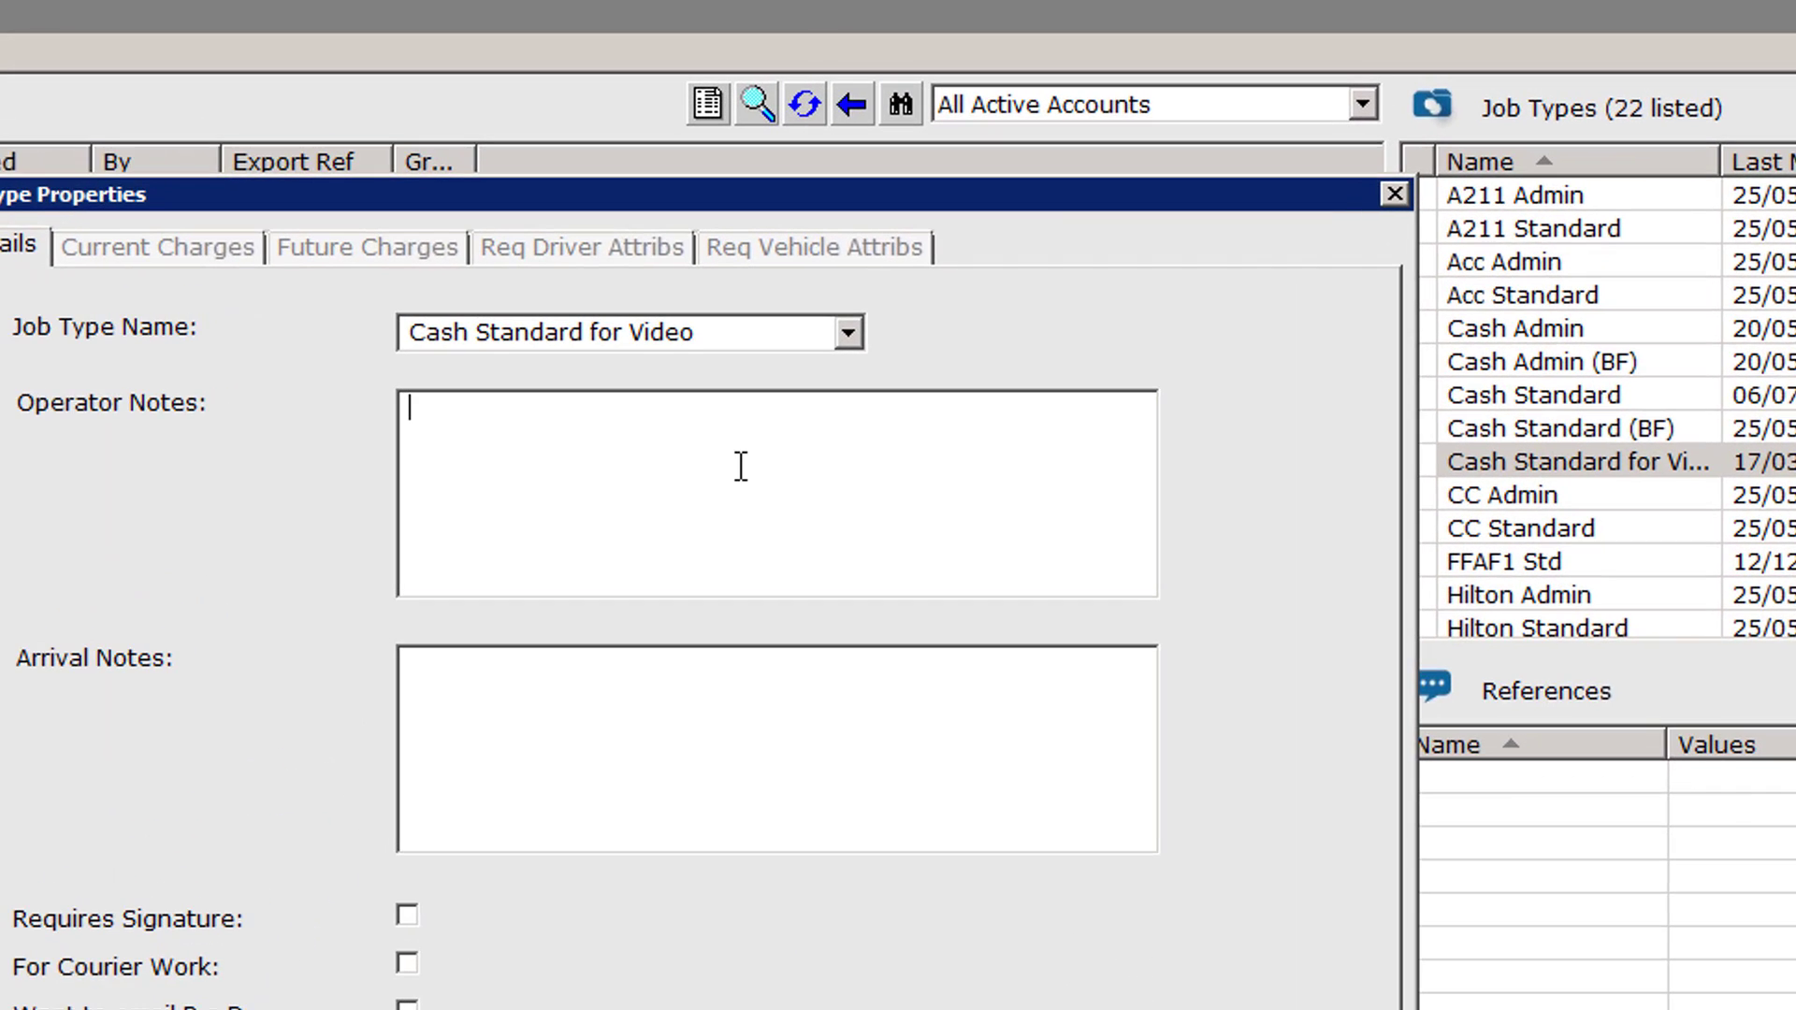
{"action": "type", "text": "Very important account"}
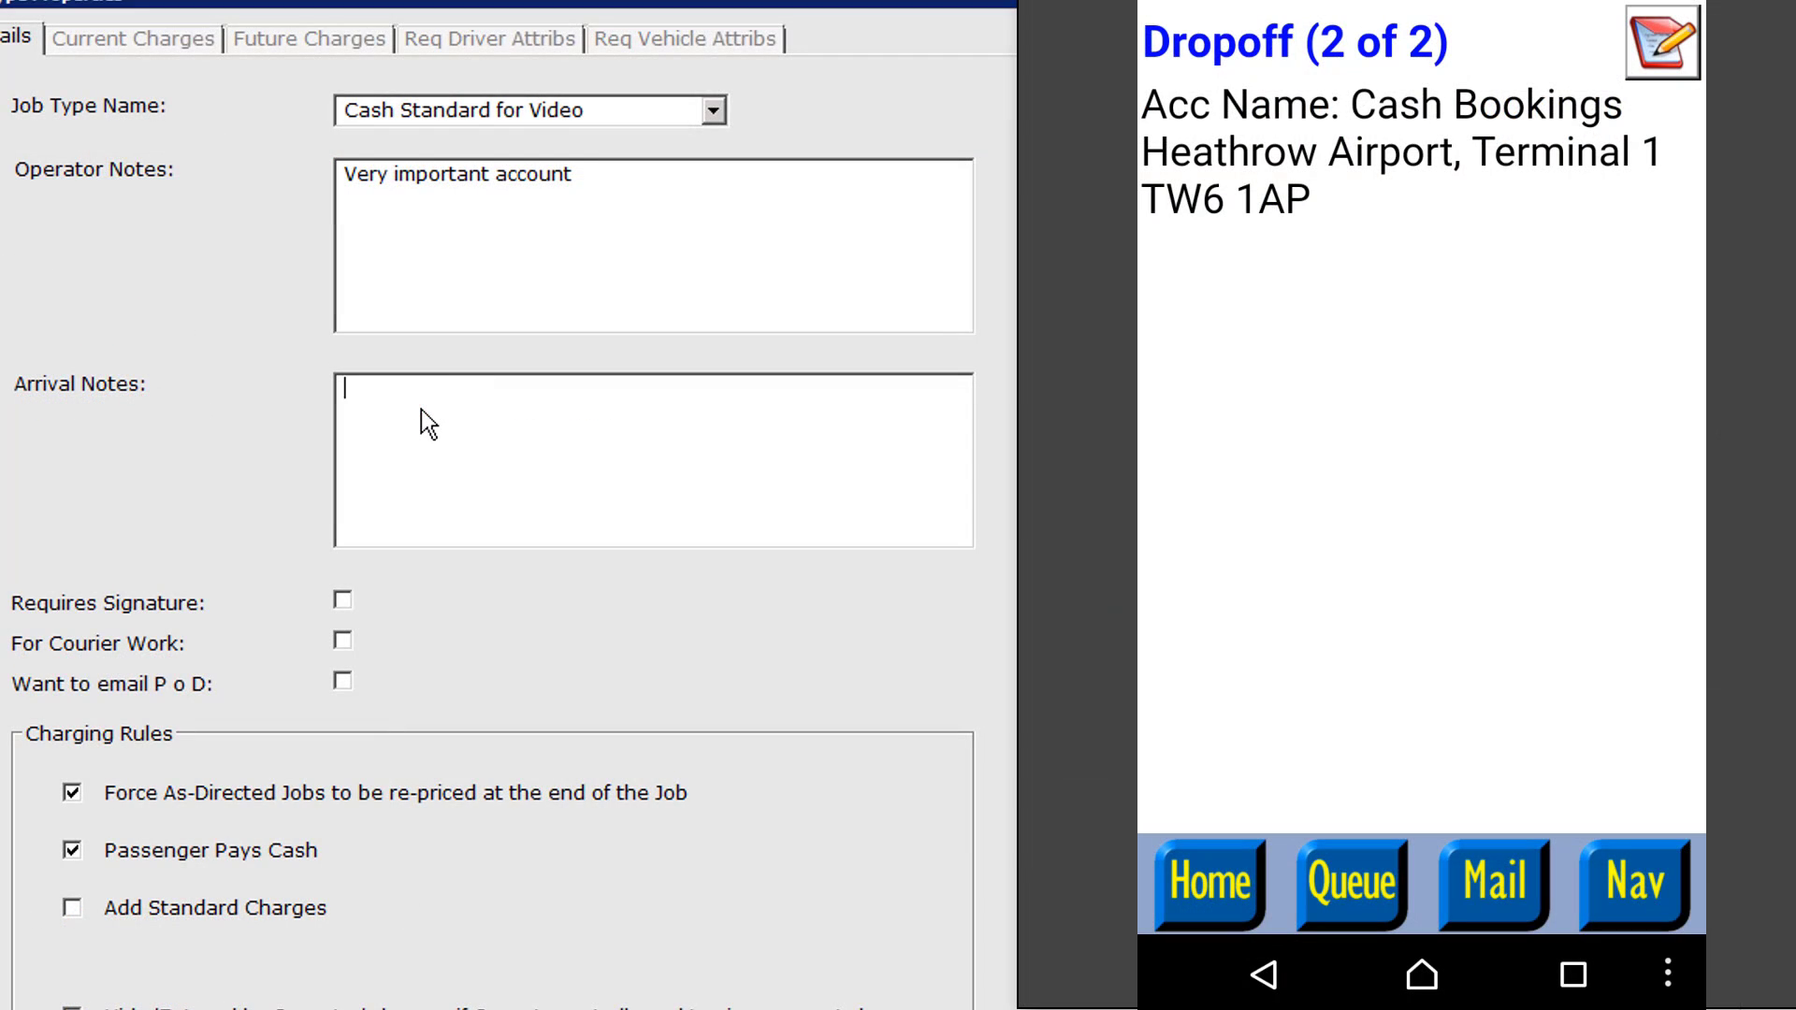
{"action": "type", "text": "Thi"}
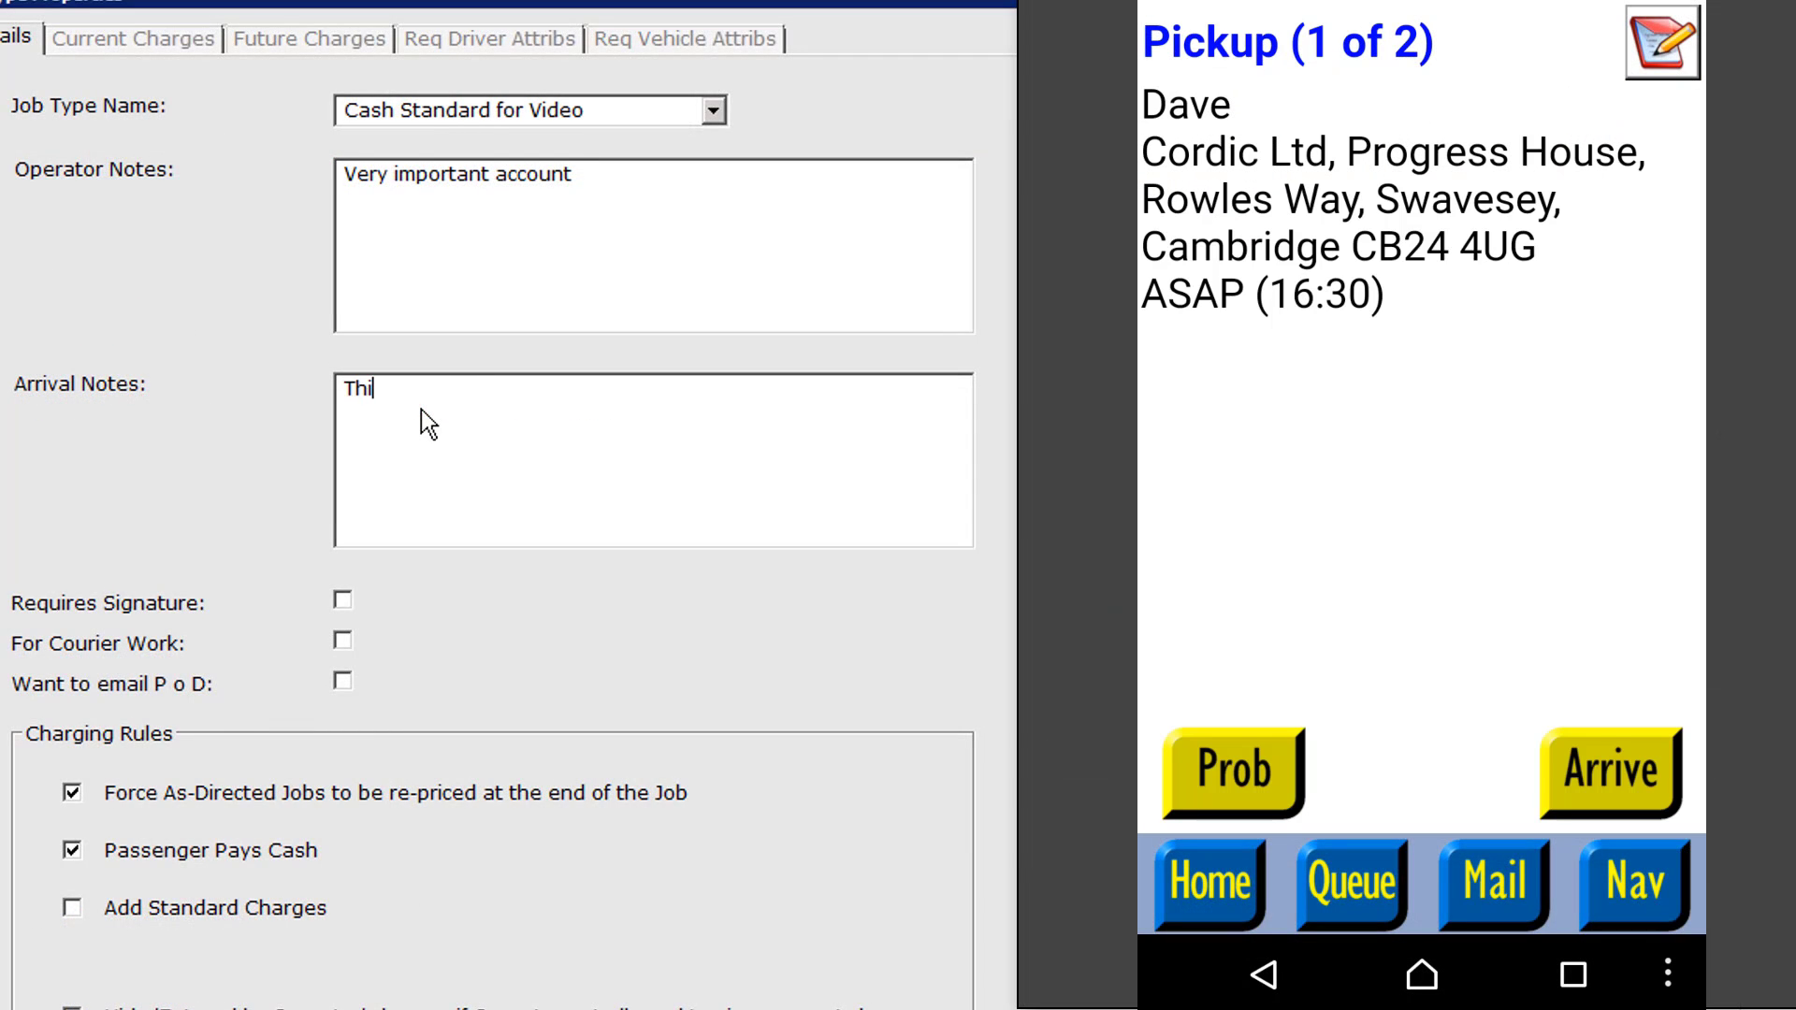
{"action": "type", "text": "s appears on the drivers"}
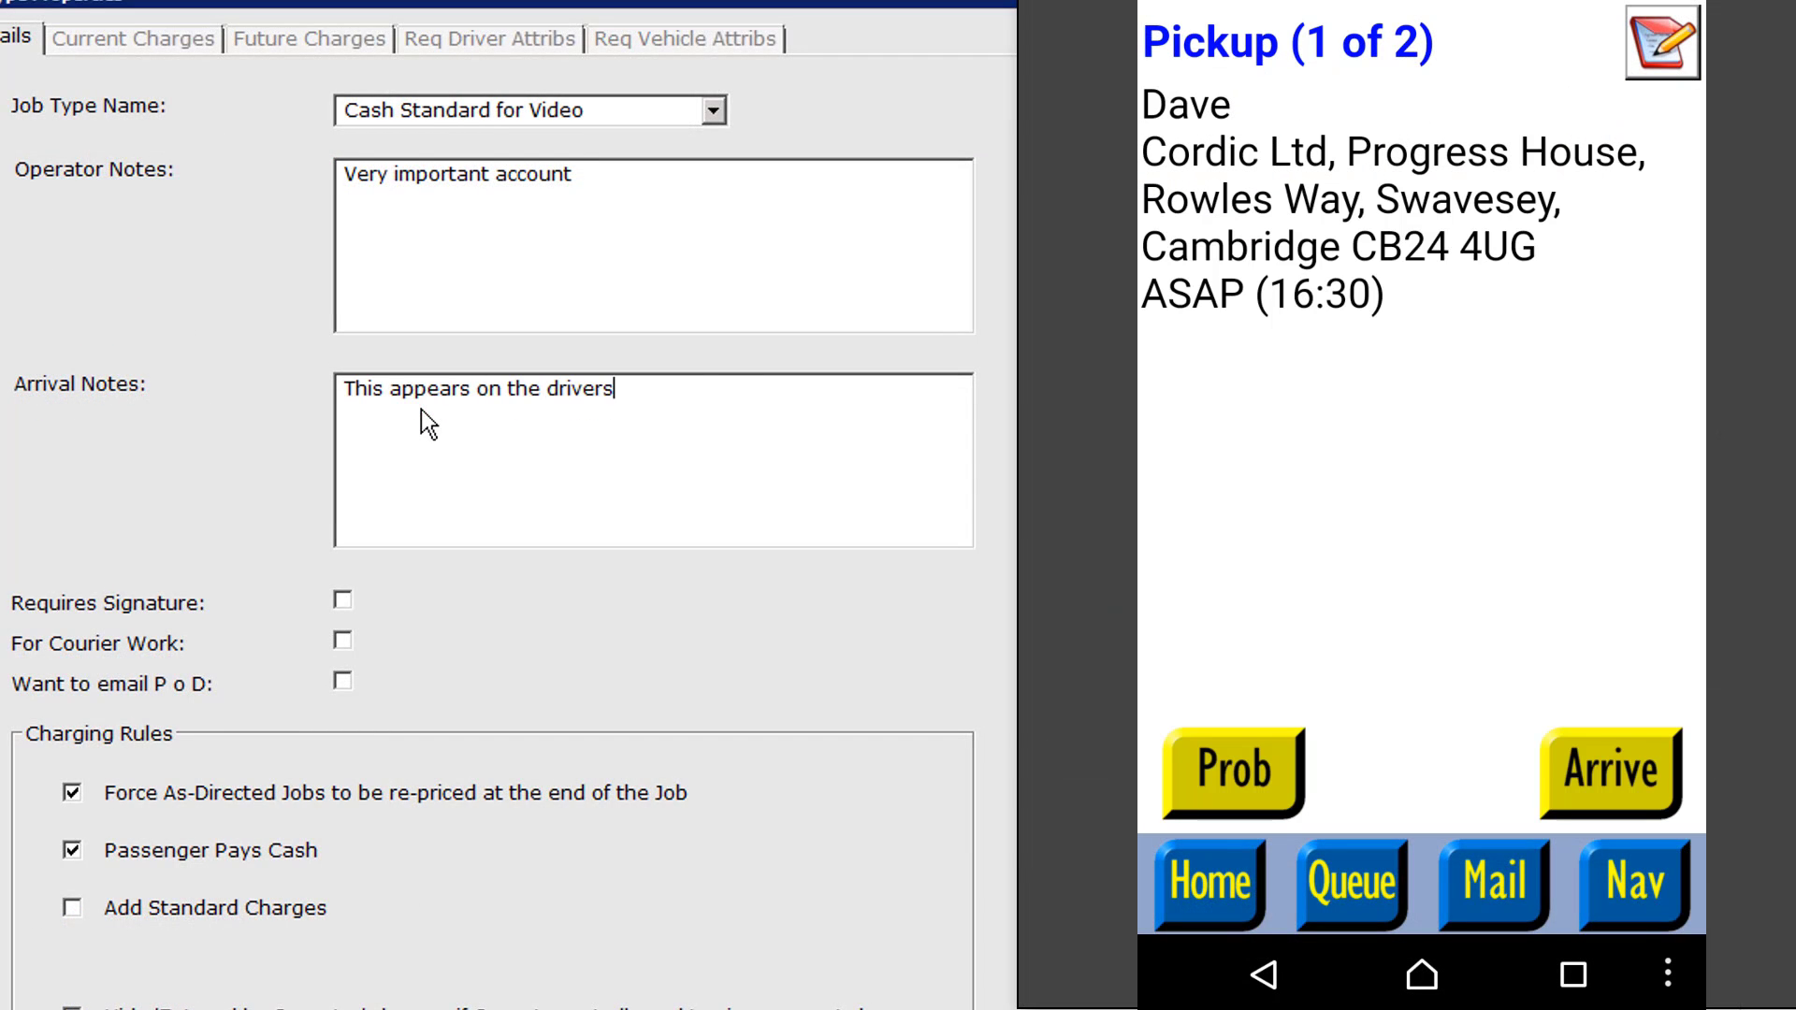
{"action": "type", "text": " PDA when they press arri"}
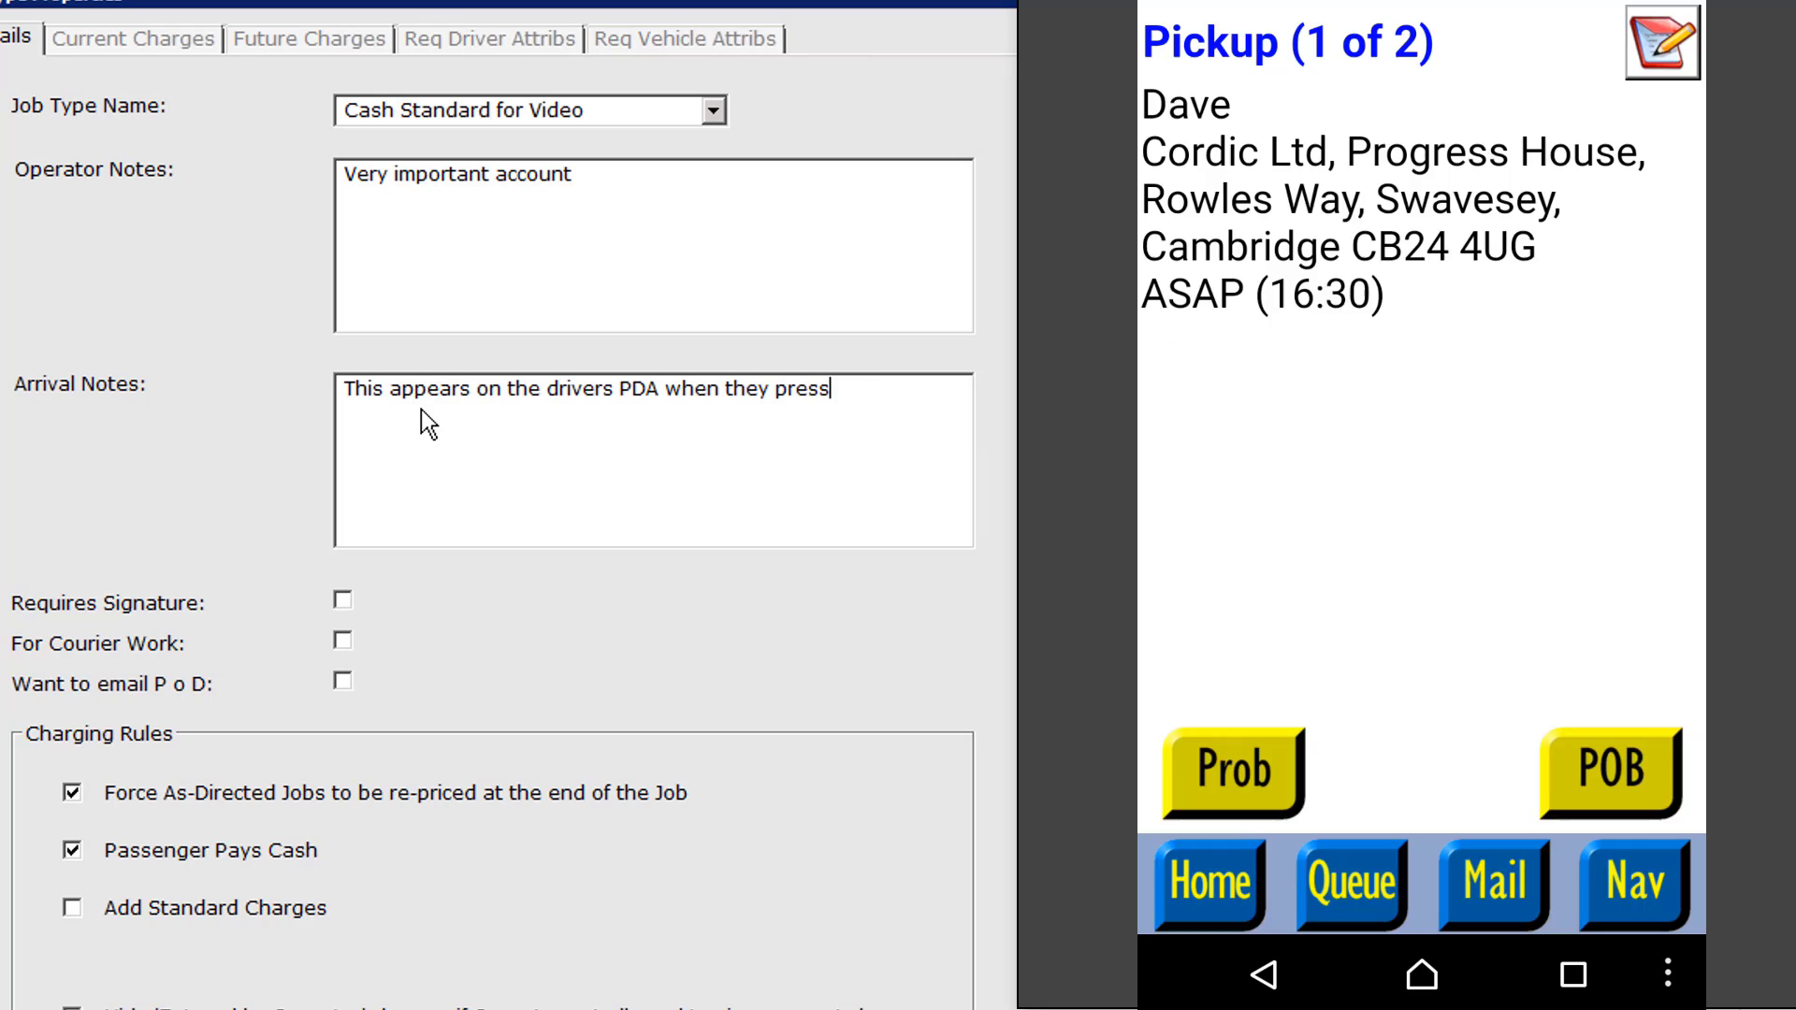
{"action": "type", "text": "ve"}
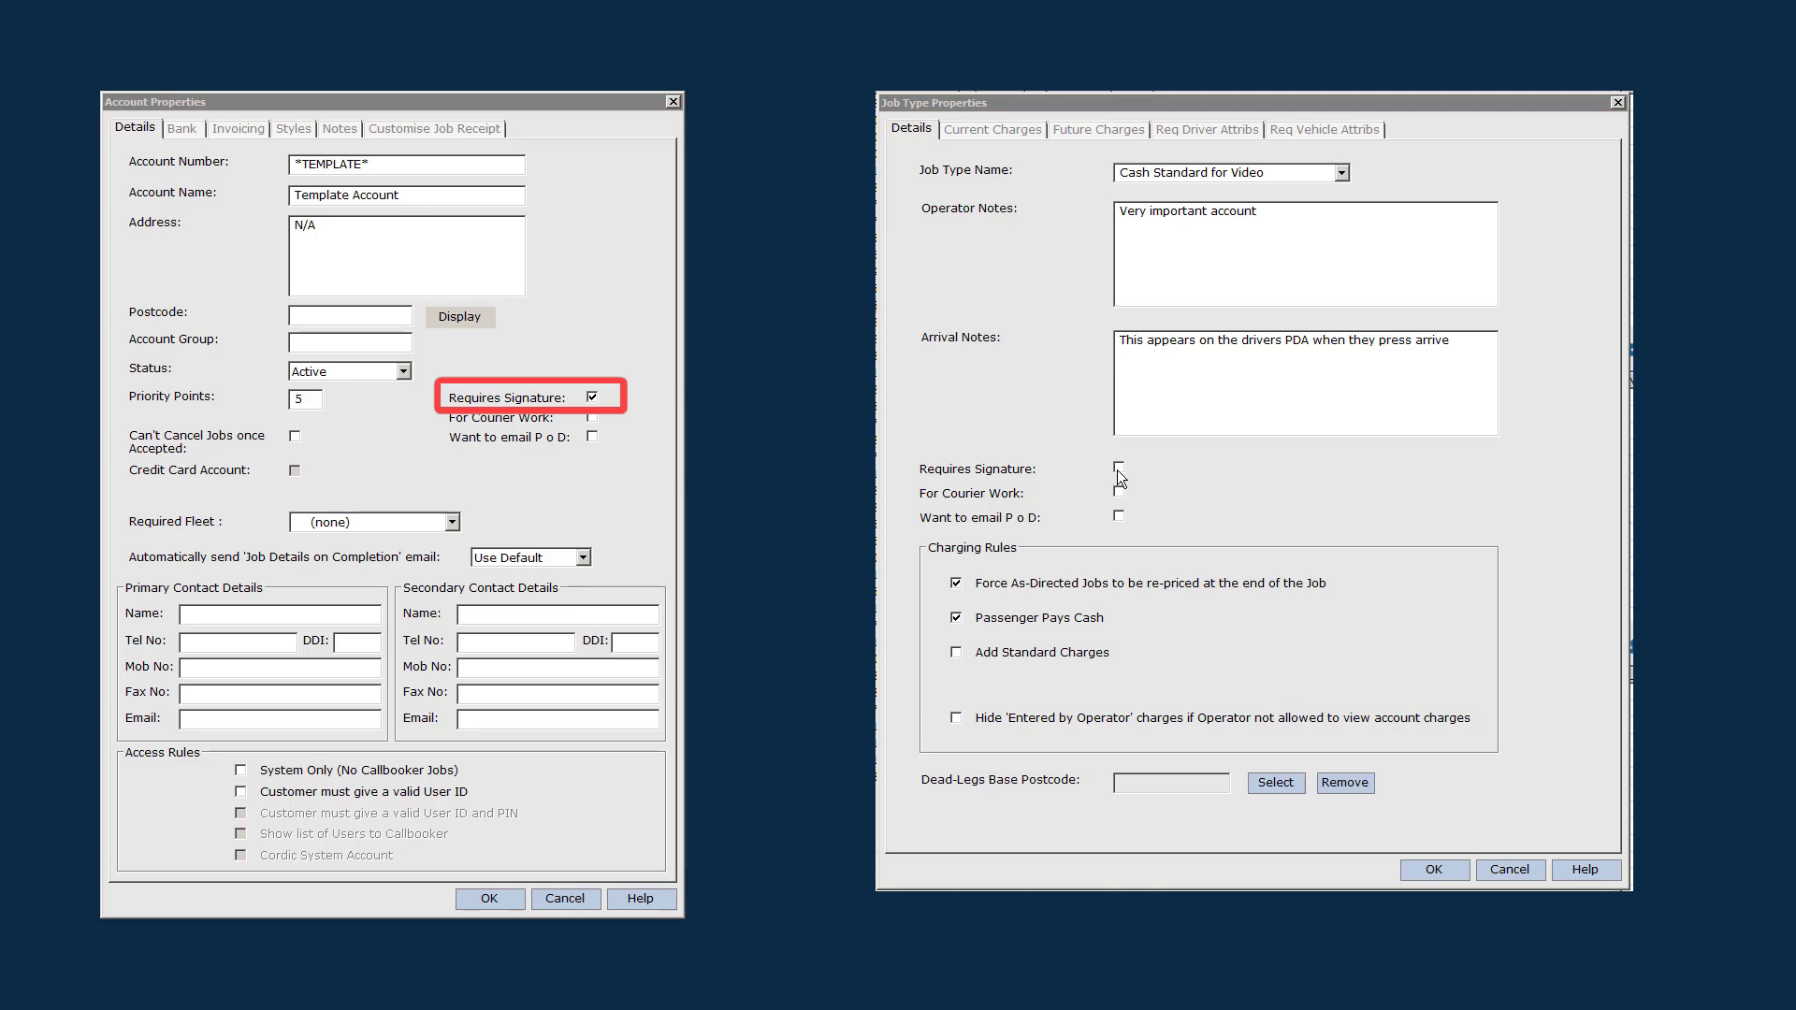
Require a signature for the job type and enable the charging rules for re-pricing as-directed jobs and Passenger Pays Cash
{"action": "left_click", "coordinate": [1119, 468]}
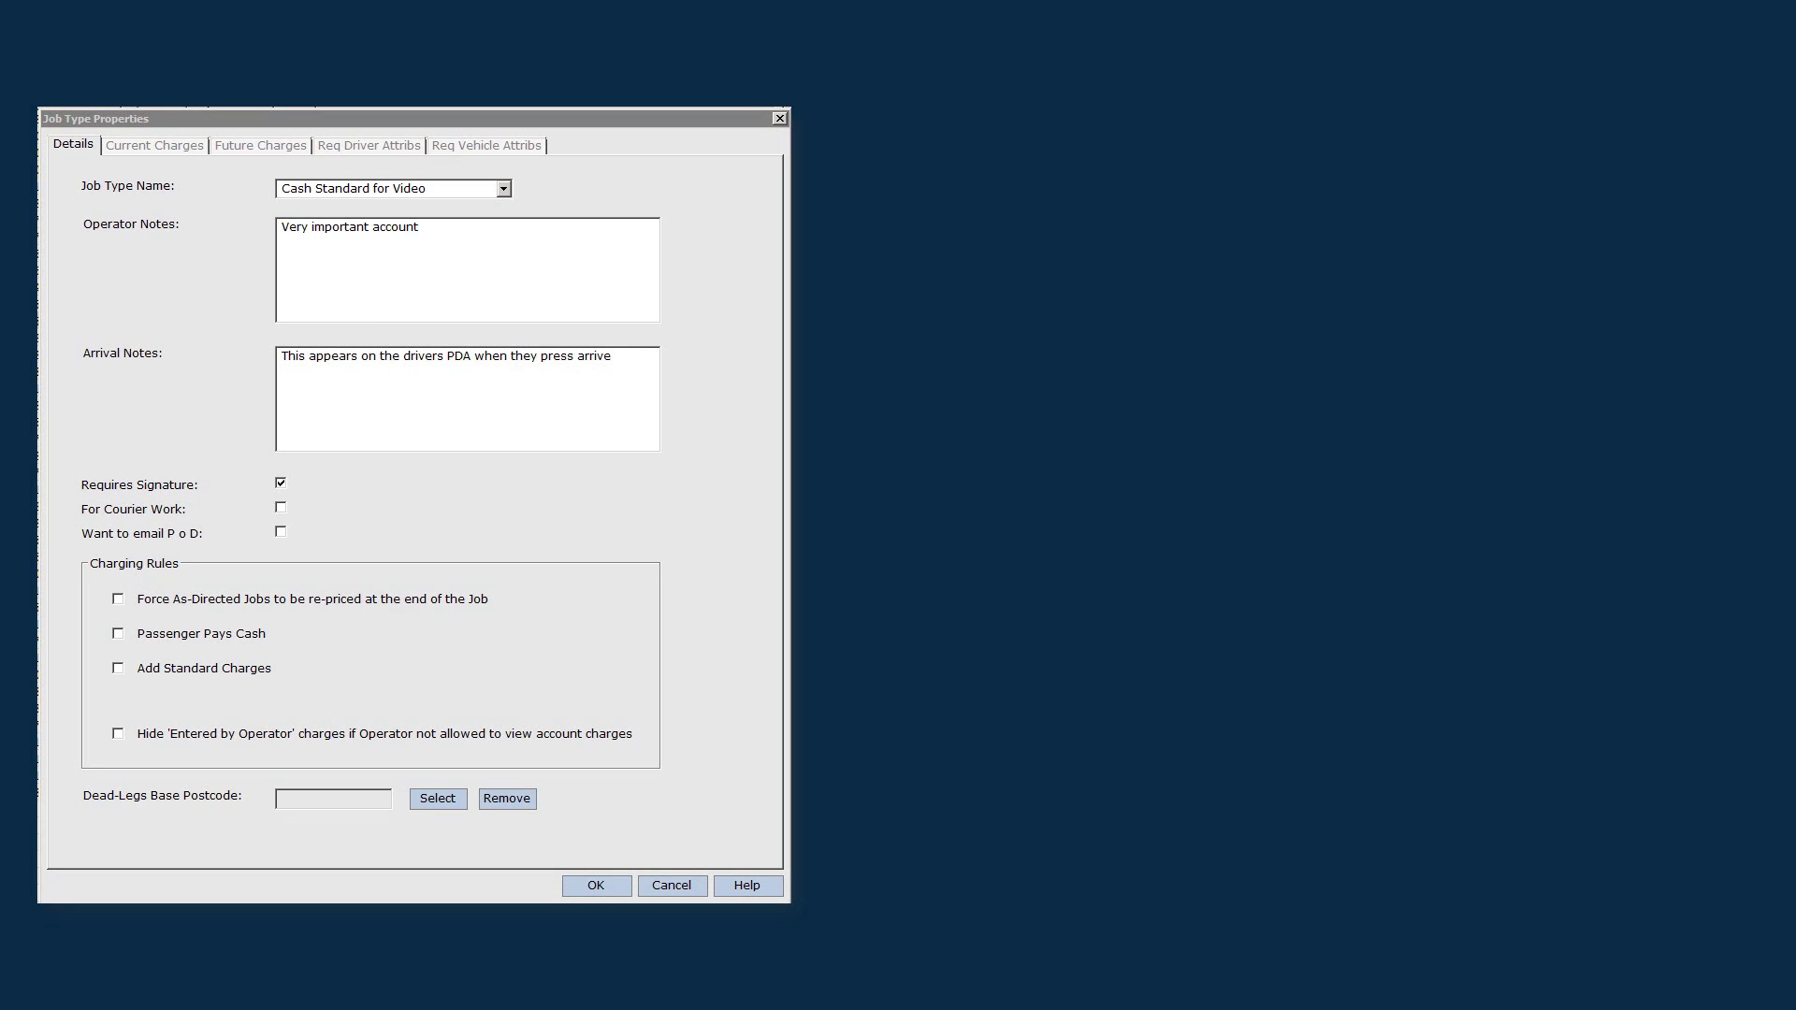
{"action": "left_click", "coordinate": [119, 599]}
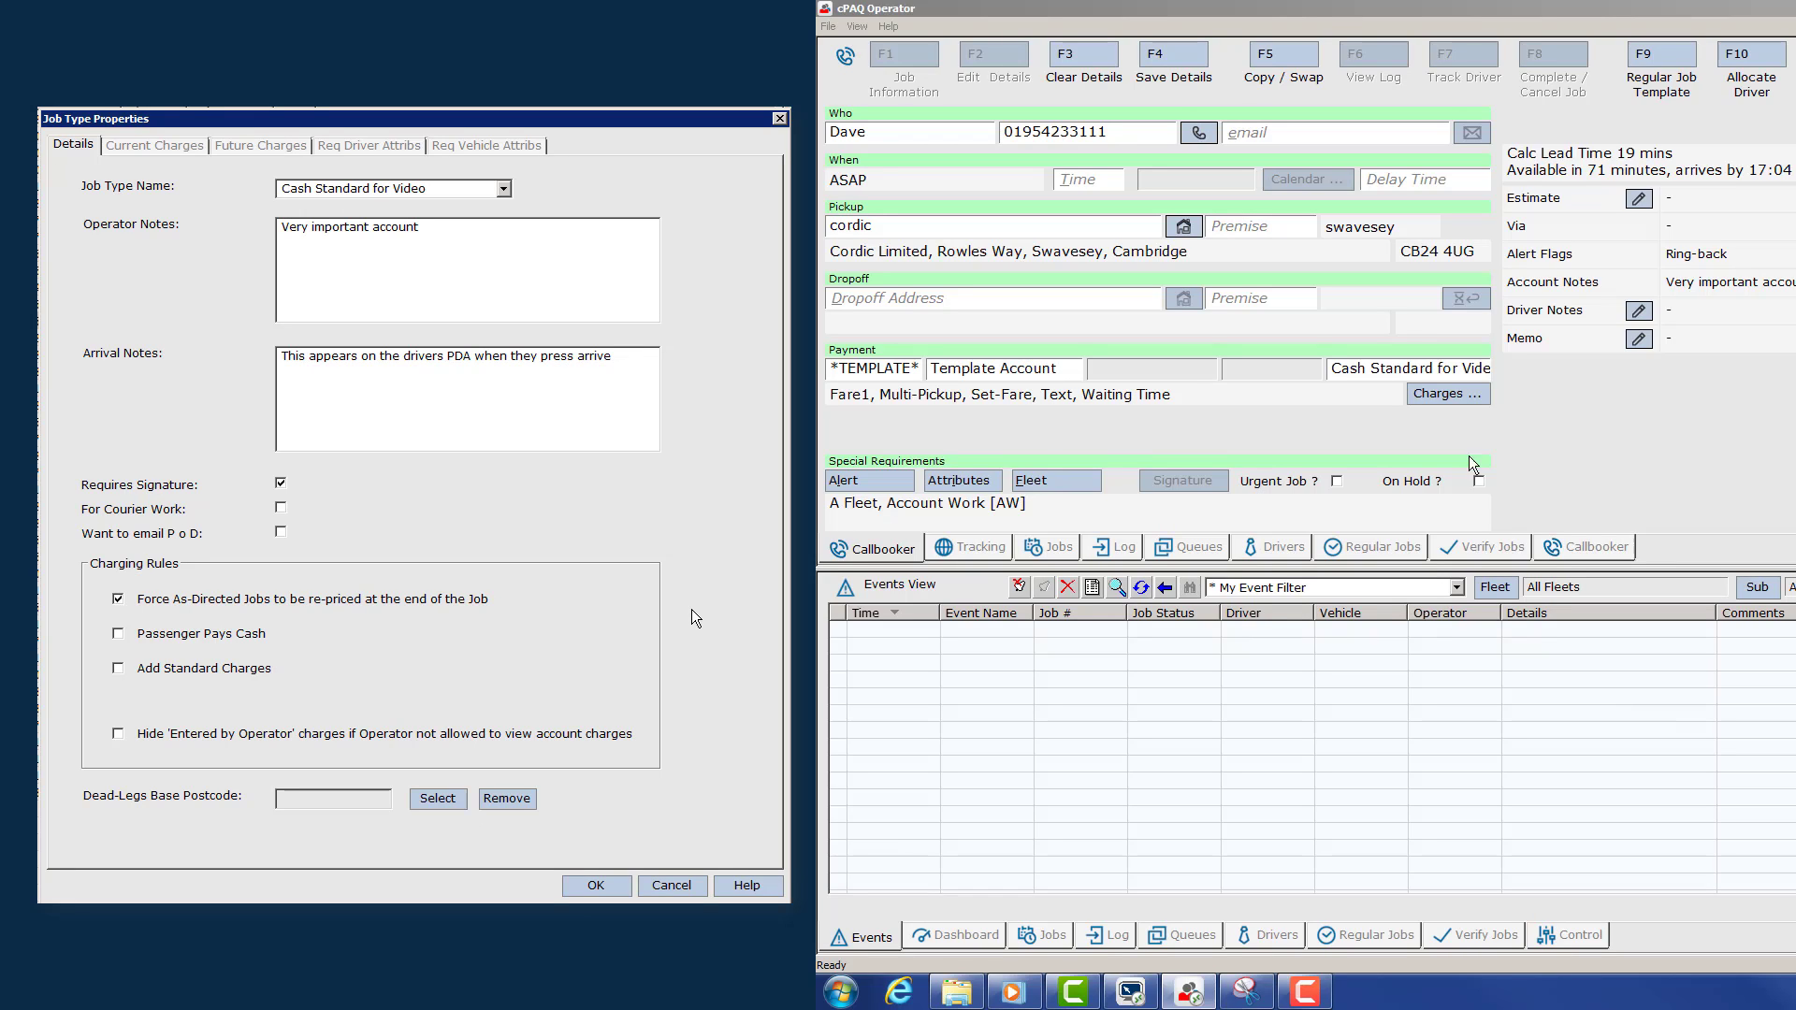
{"action": "left_click", "coordinate": [1181, 63]}
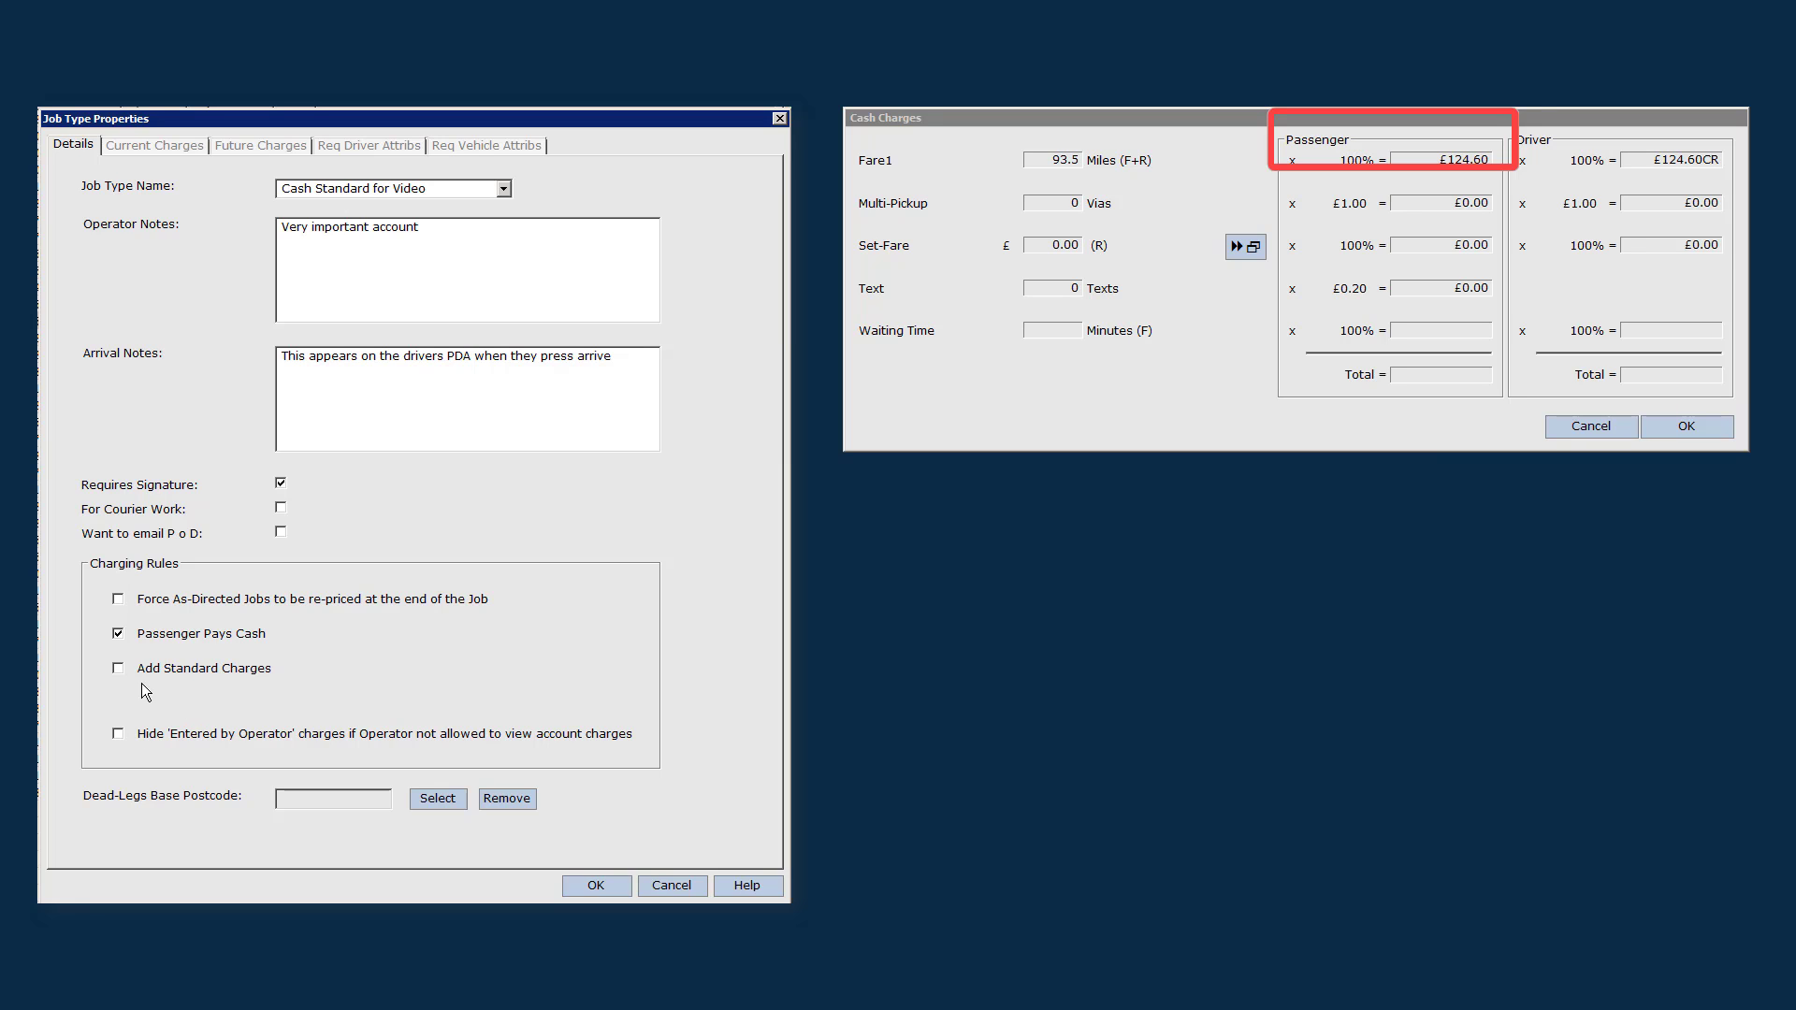
{"action": "left_click", "coordinate": [118, 634]}
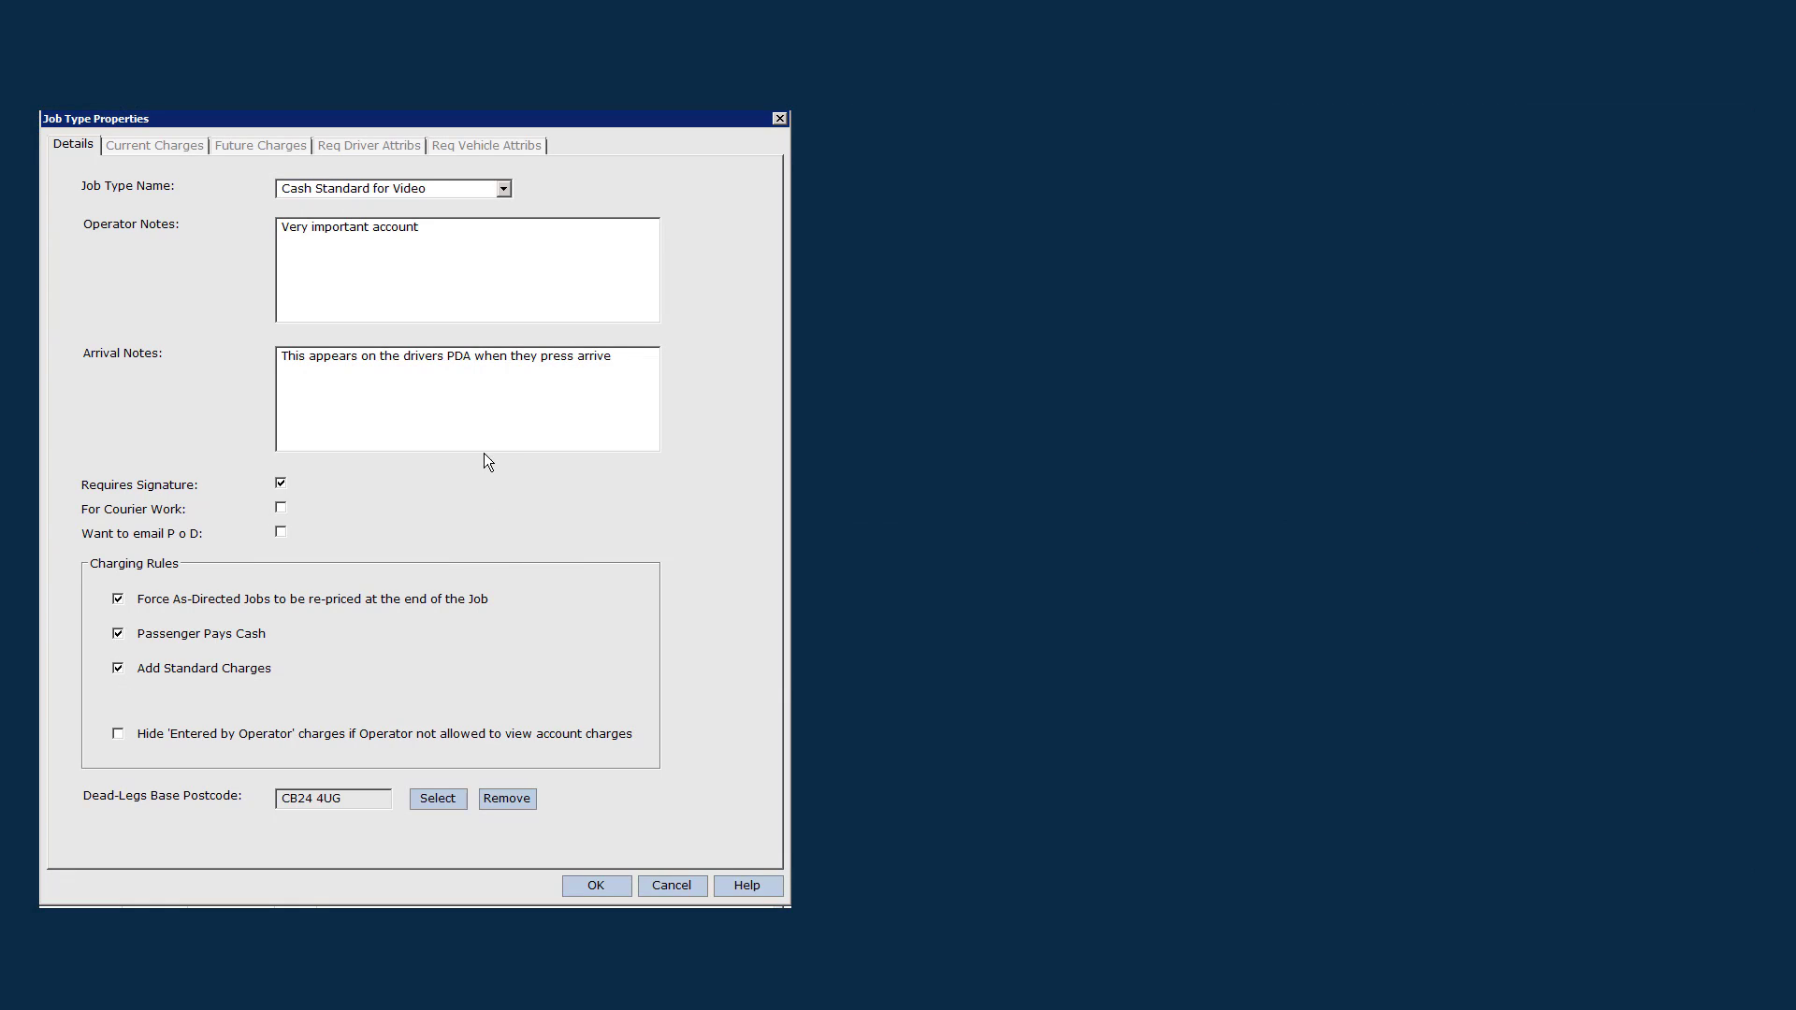
View the job type's Fare (Std) charge and add a Fare (Std) cash charge in the global Standard Charges of the accounts parameters
{"action": "left_click", "coordinate": [185, 148]}
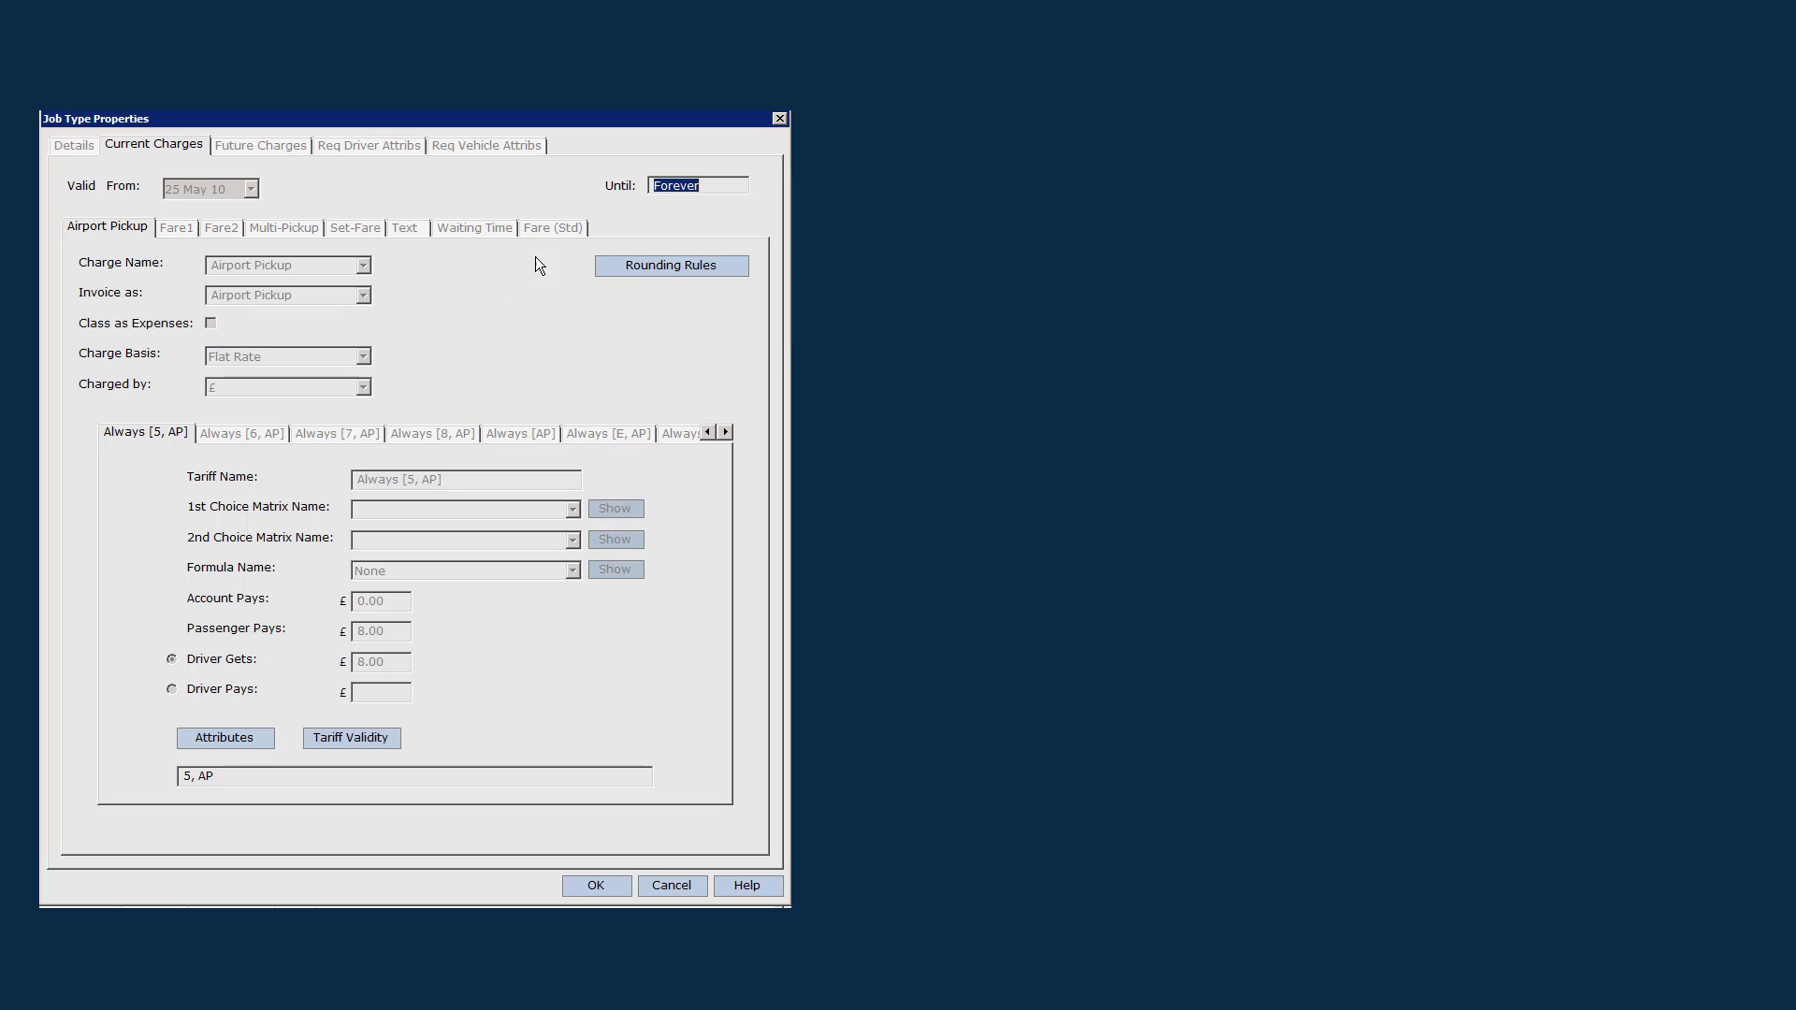
{"action": "left_click", "coordinate": [552, 226]}
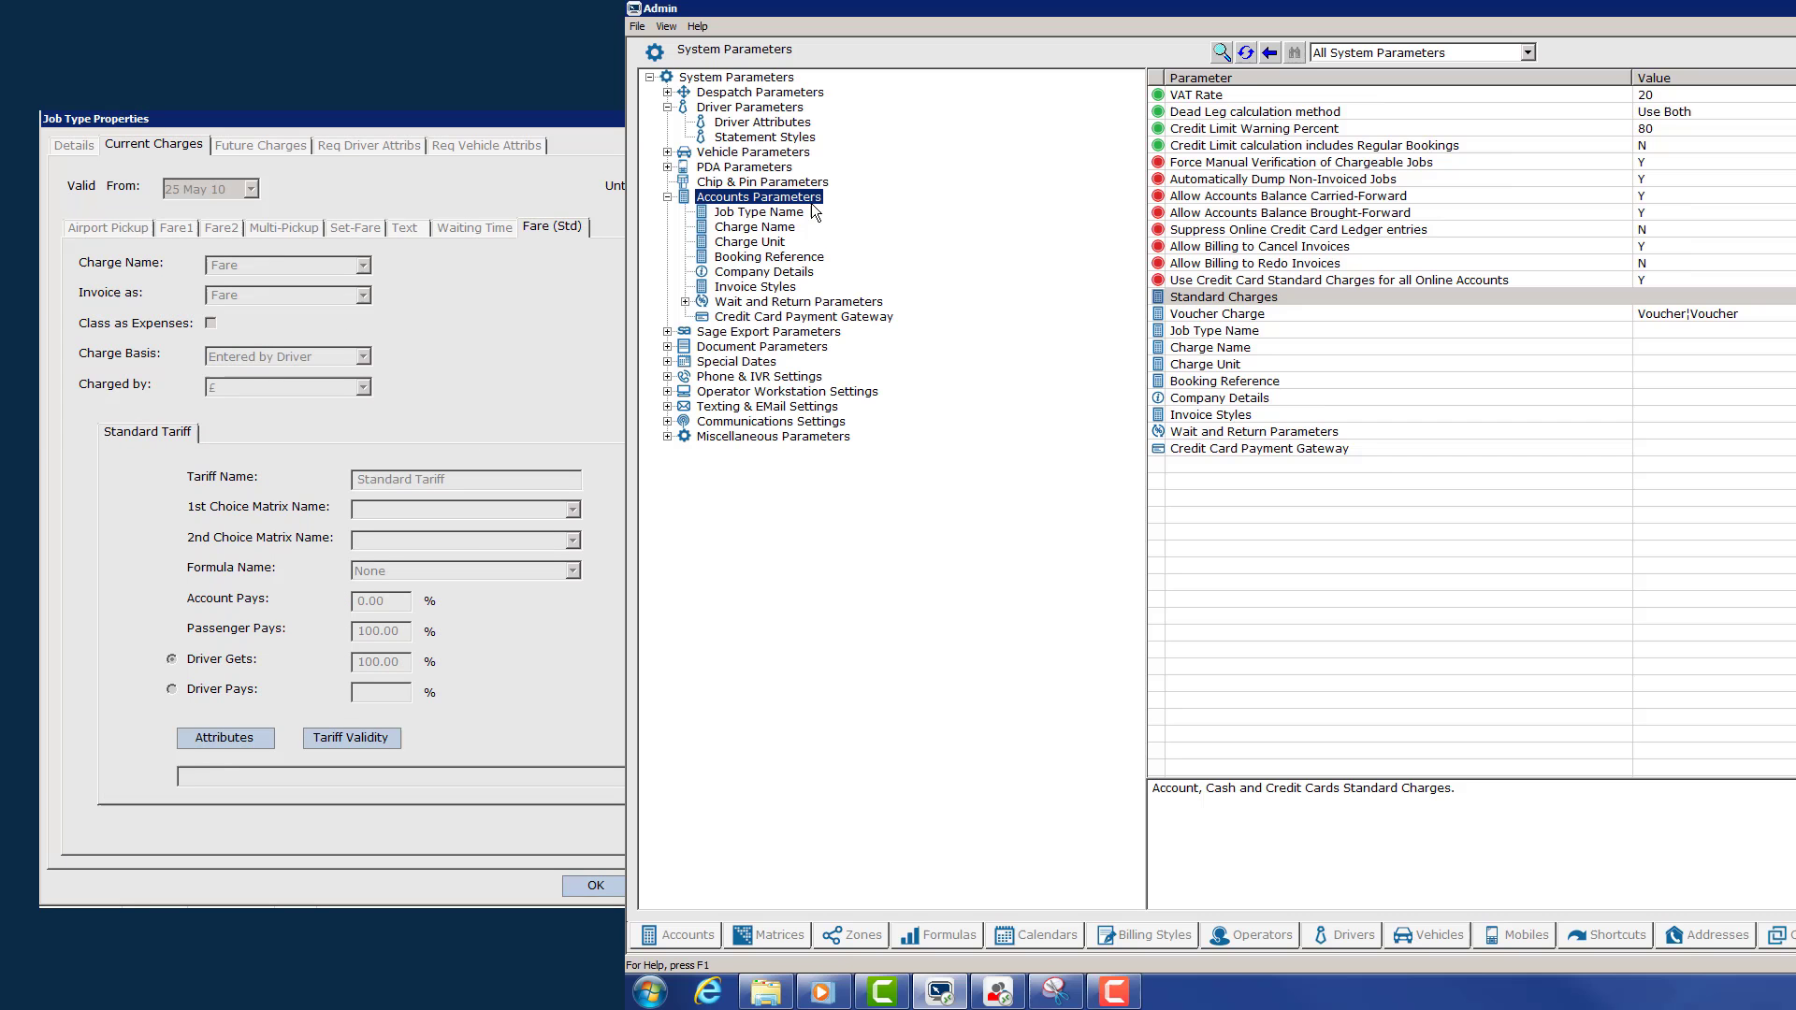
{"action": "double_click", "coordinate": [1198, 298]}
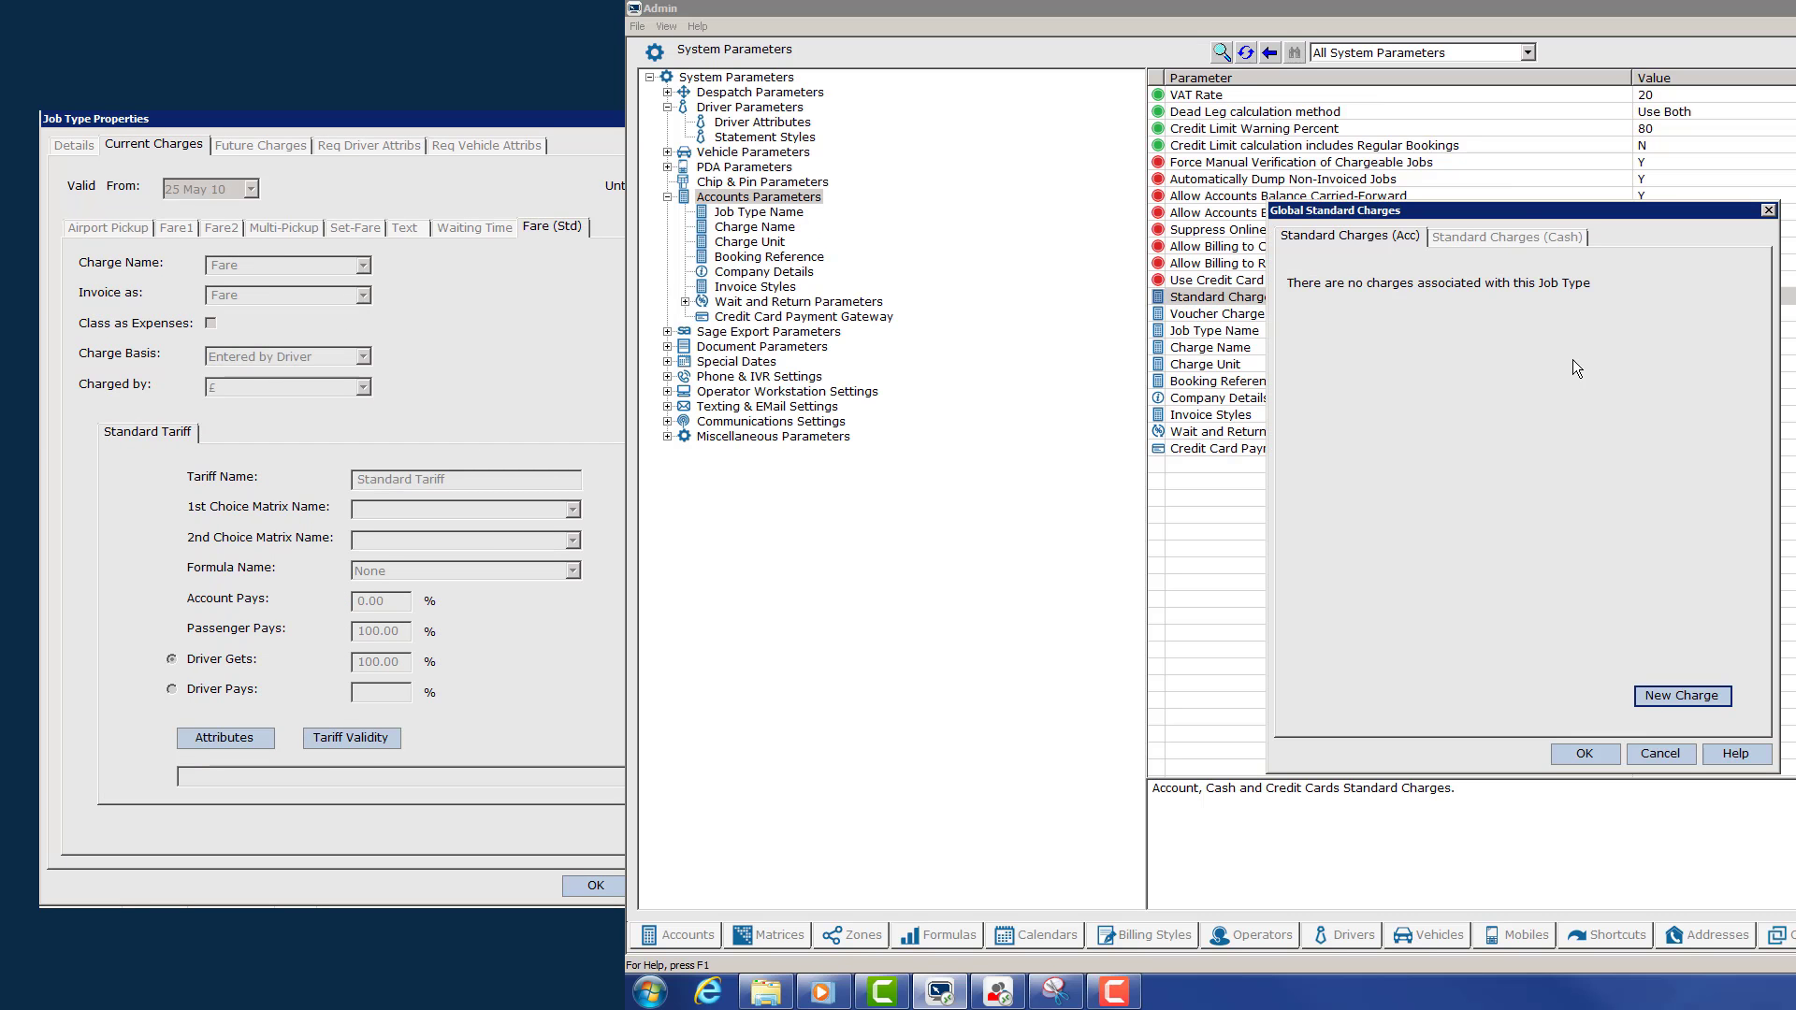
{"action": "left_click", "coordinate": [1508, 236]}
{"action": "left_click", "coordinate": [1682, 695]}
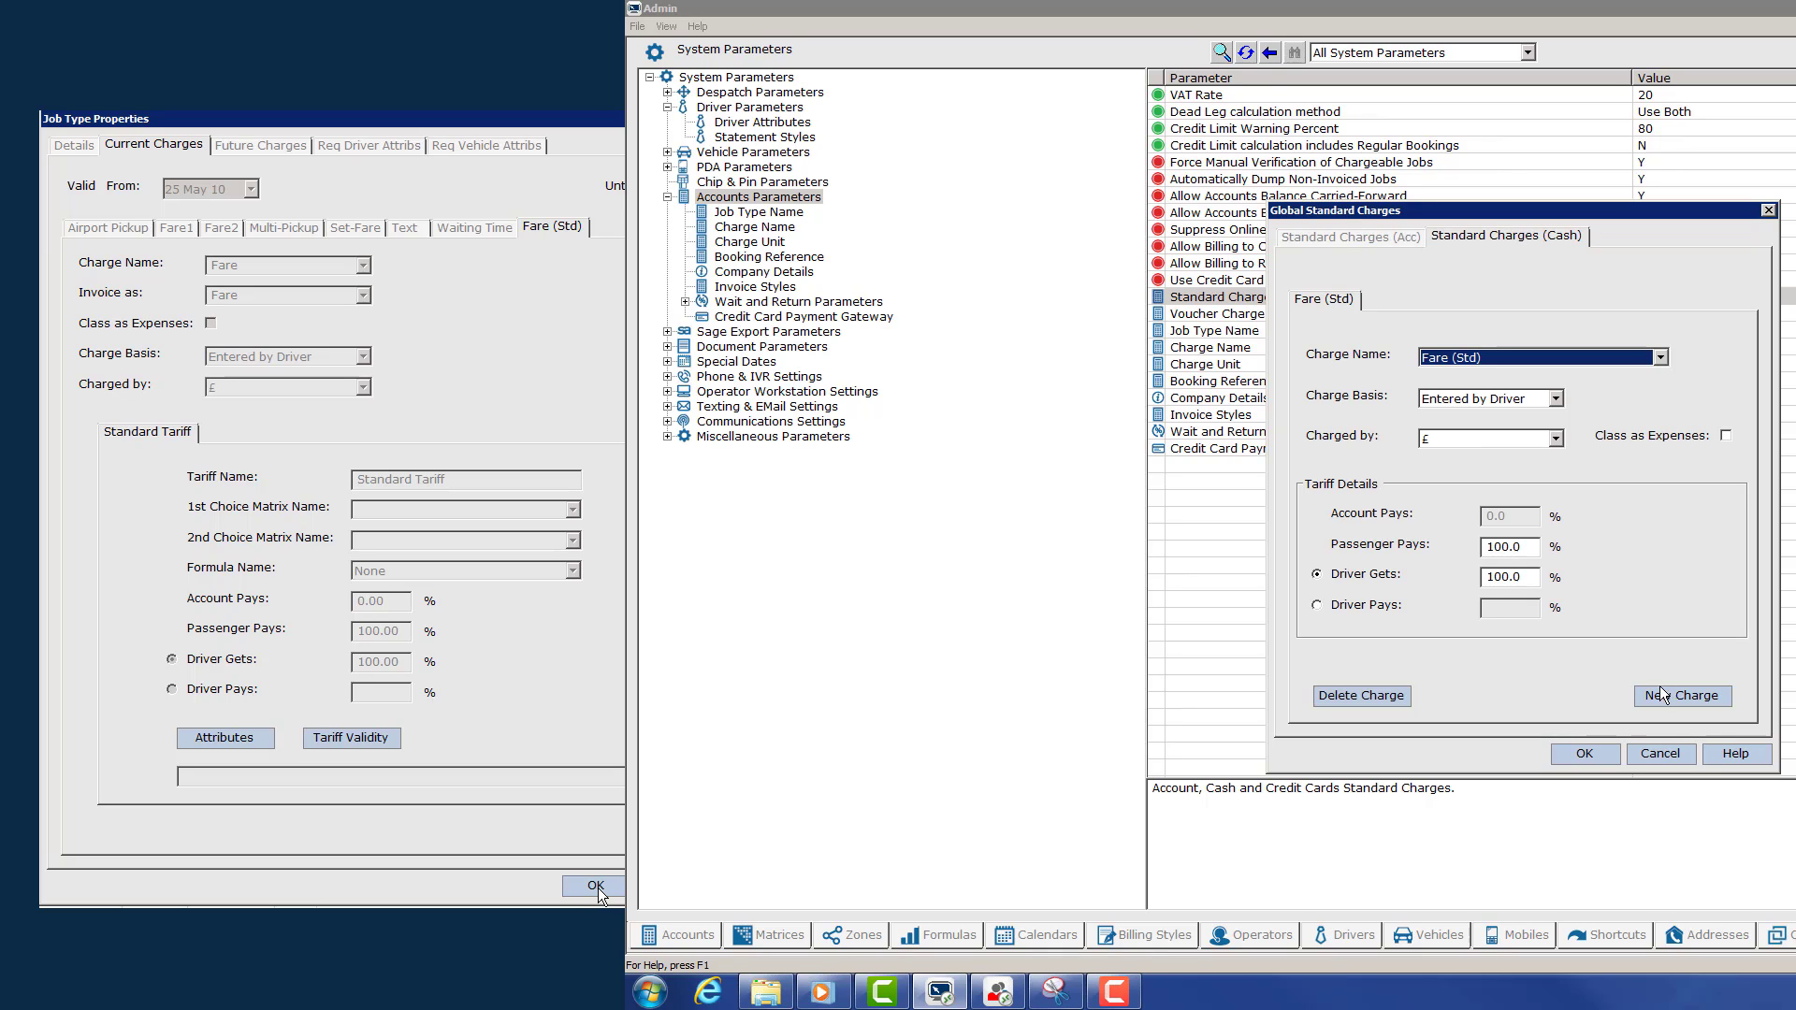
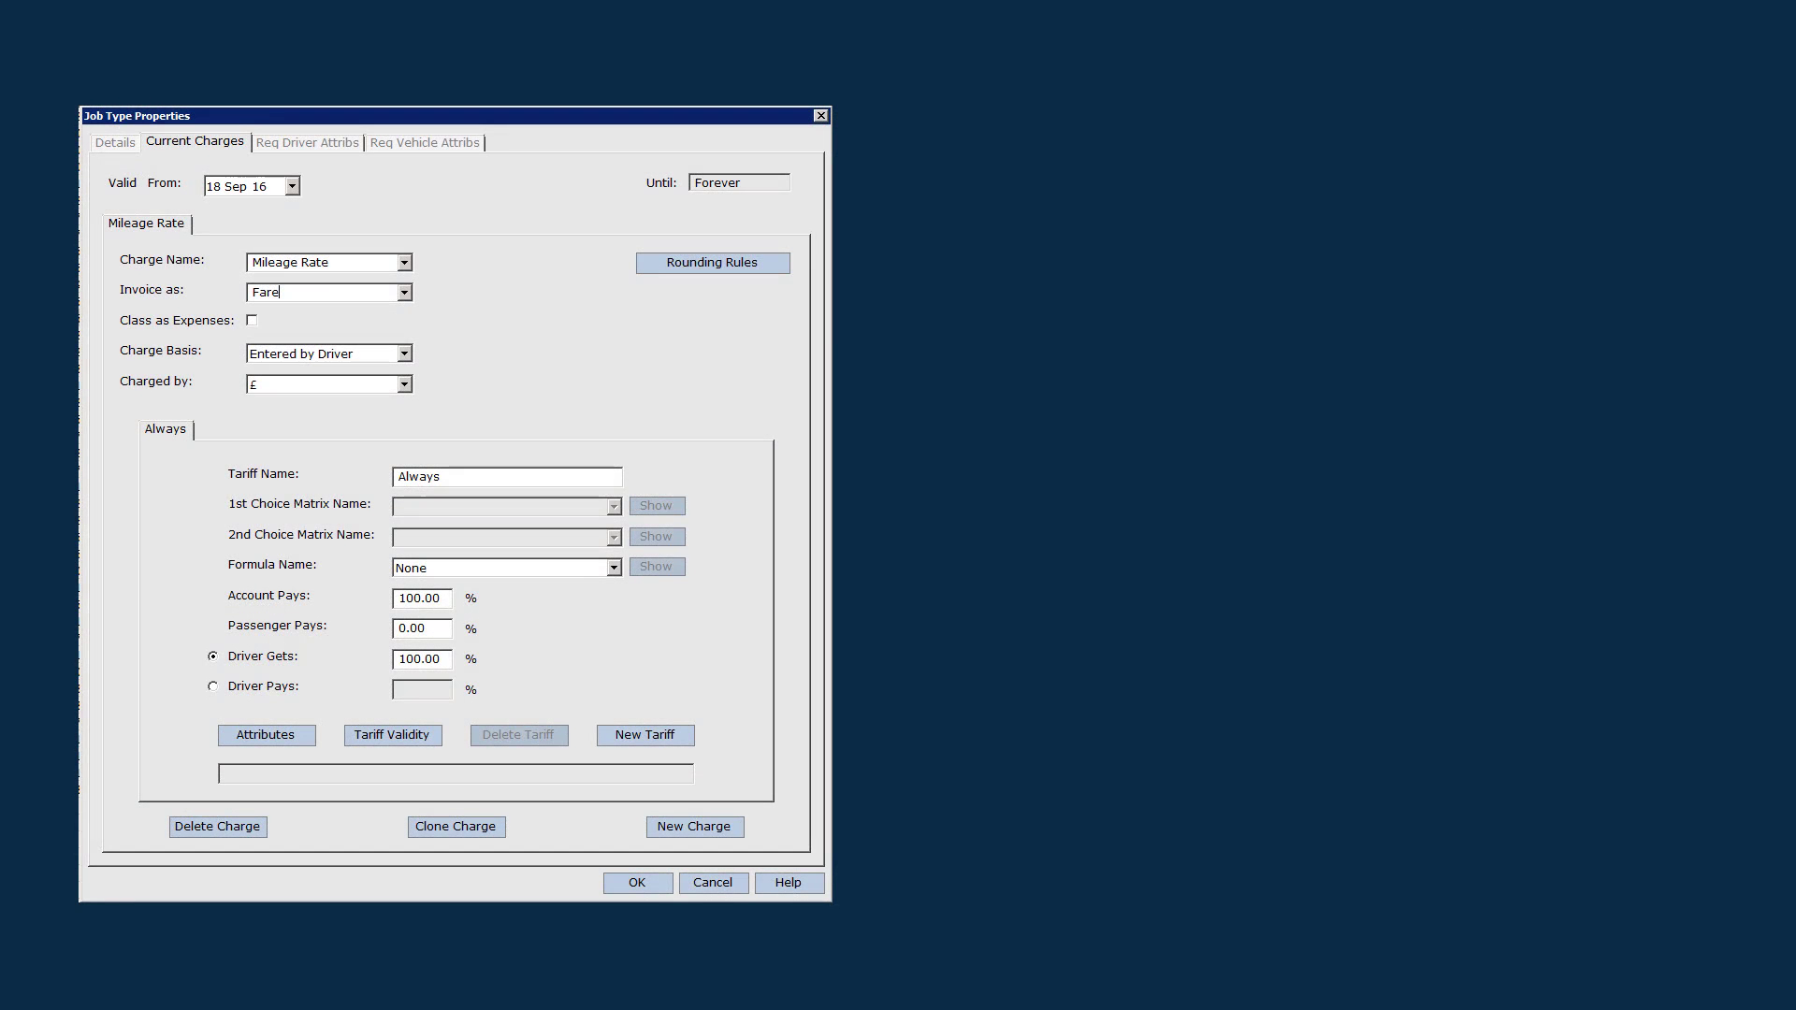
Try classing the Mileage Rate charge as expenses and clear the option again
{"action": "left_click", "coordinate": [404, 354]}
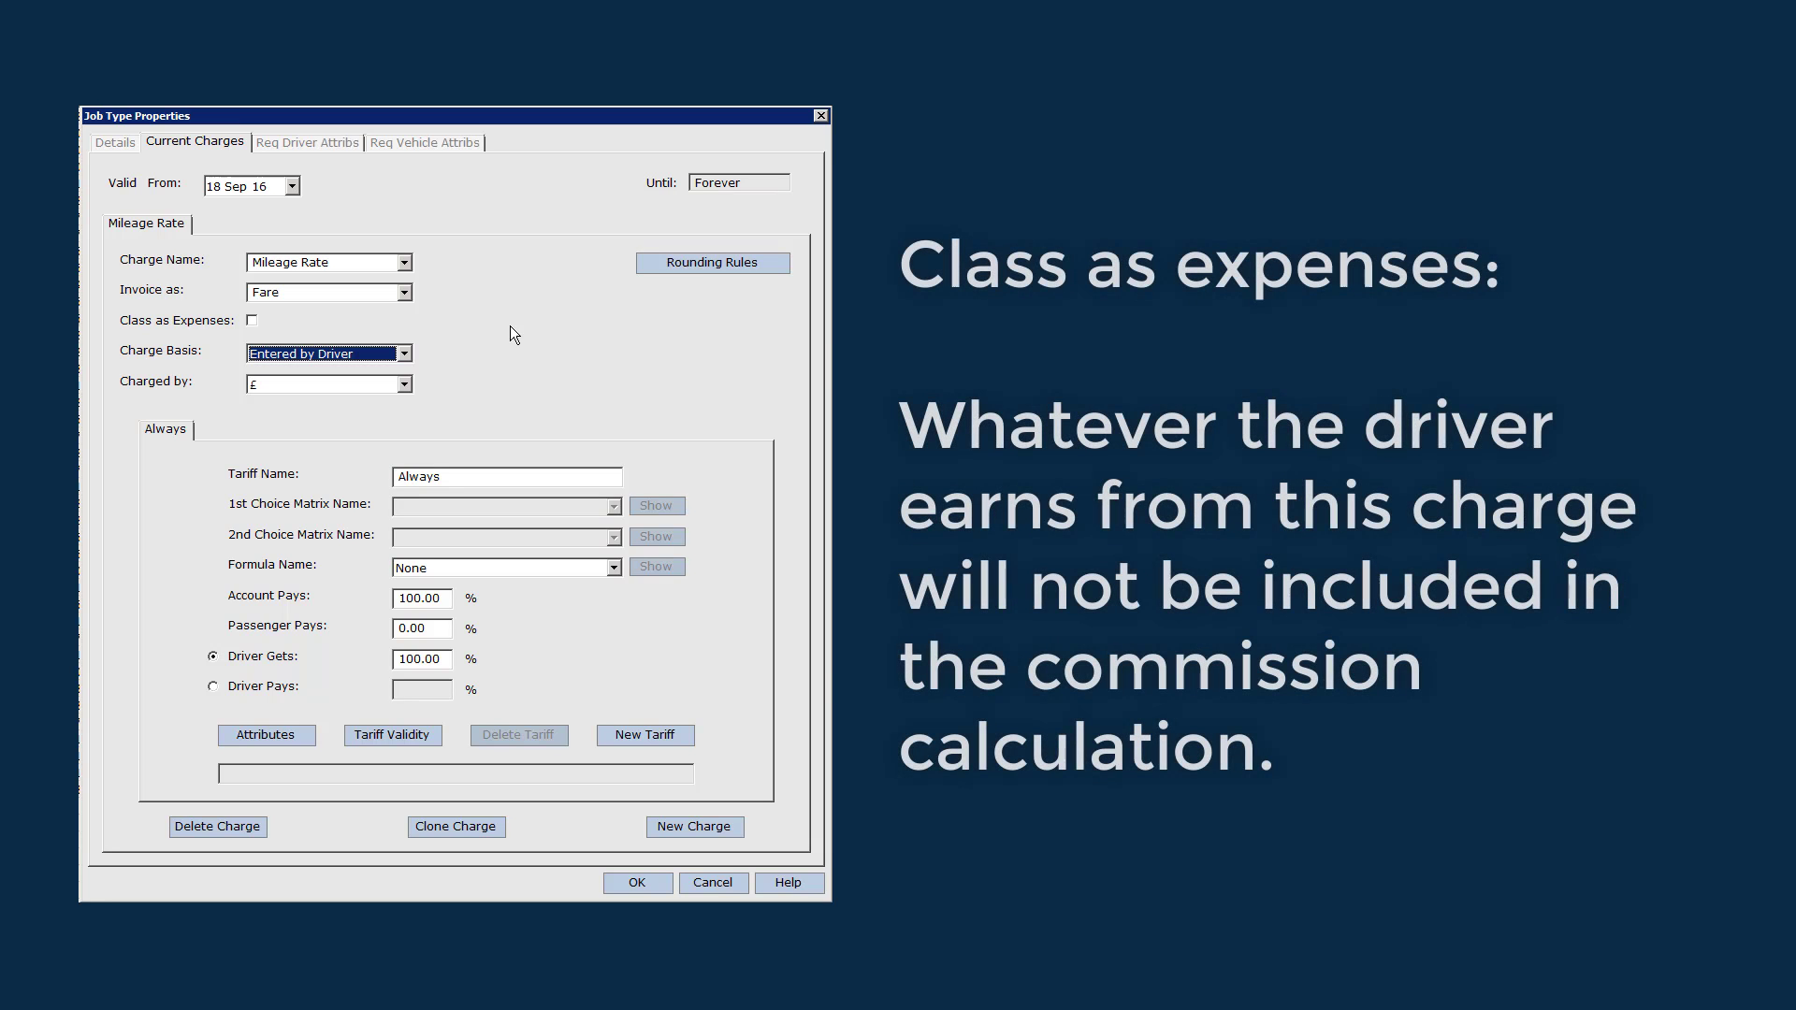
{"action": "left_click", "coordinate": [251, 320]}
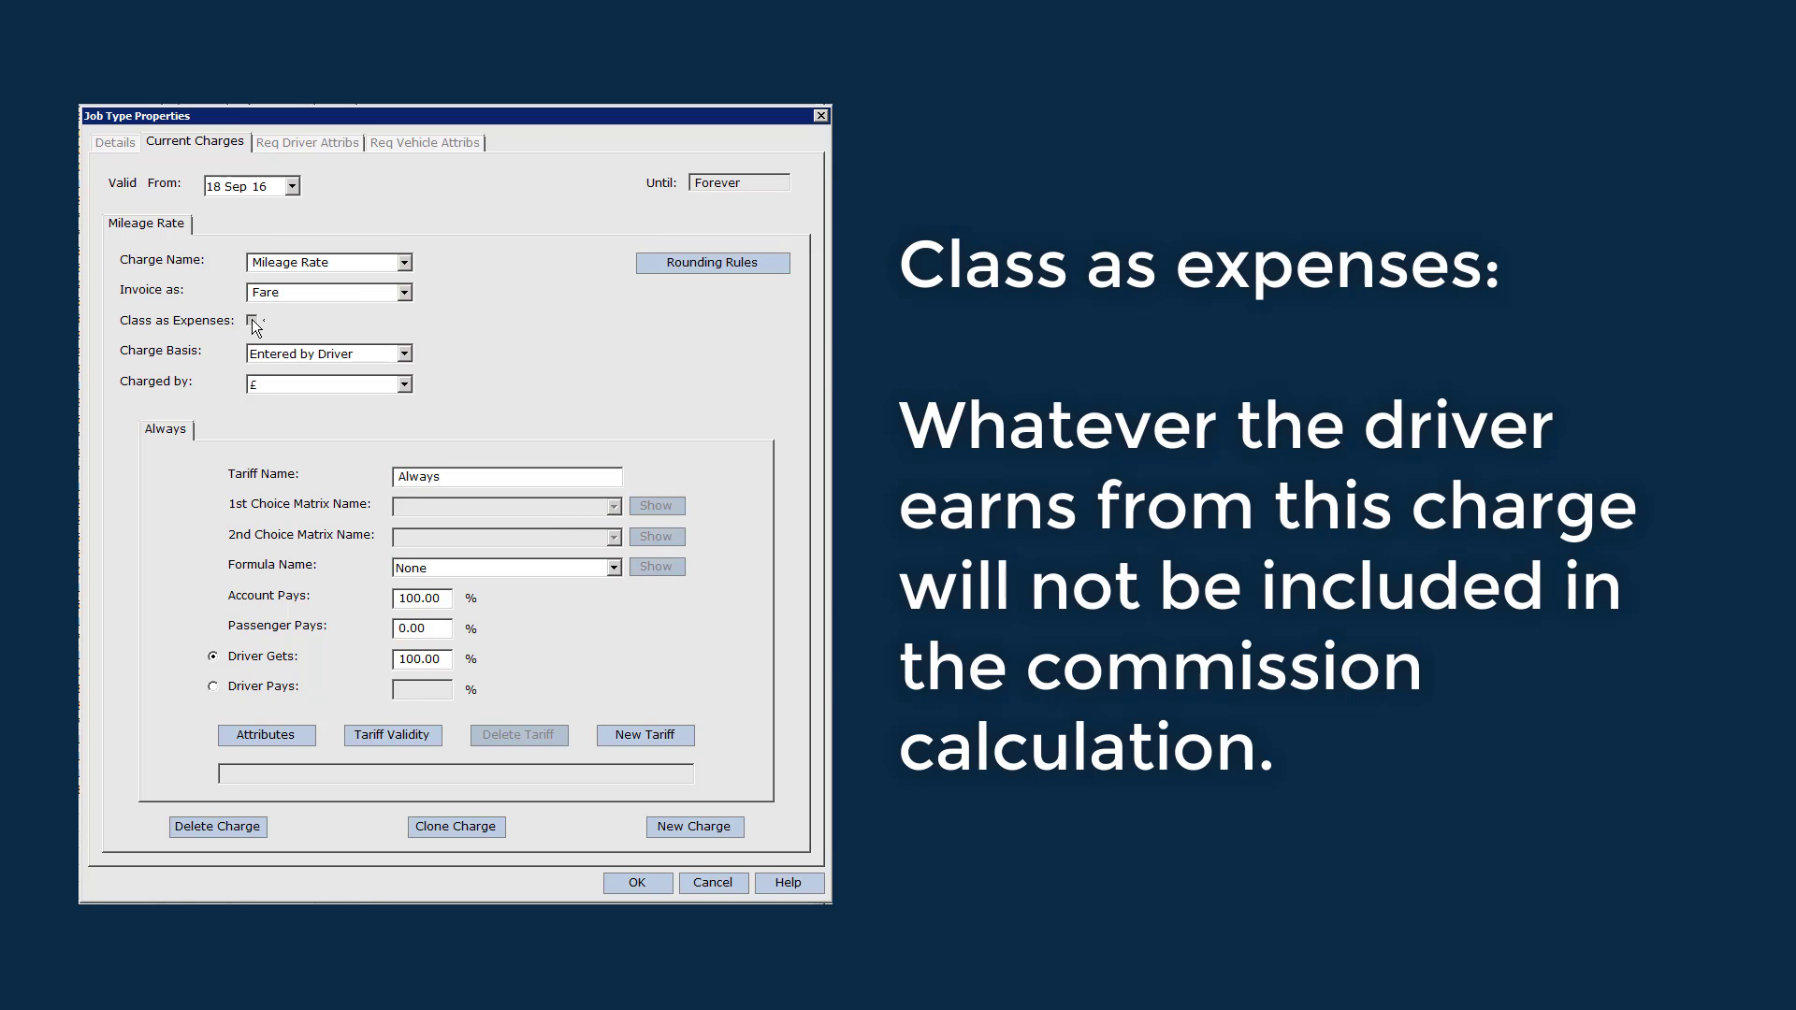
{"action": "left_click", "coordinate": [252, 320]}
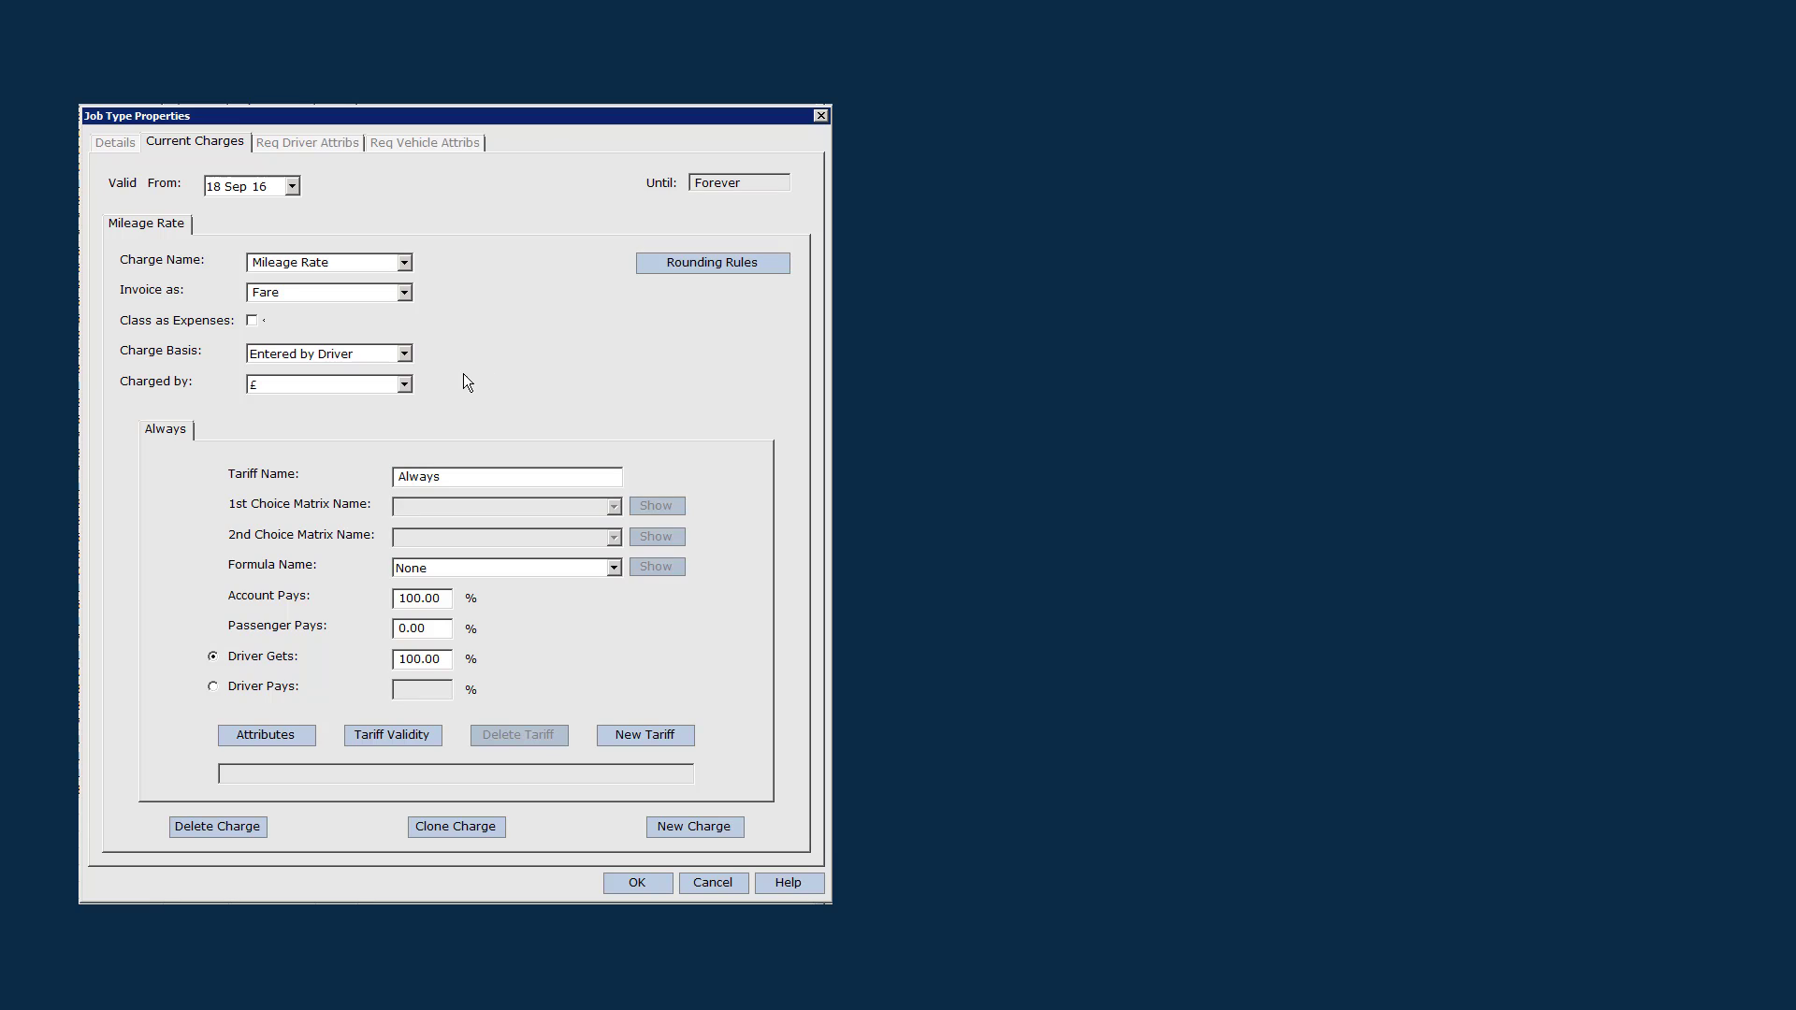
Try Matrix Trip Lookup, Route Estimation, Dead-Legs Estimation and Outside Matrix as the charge basis of the Mileage Rate charge
{"action": "left_click", "coordinate": [405, 355]}
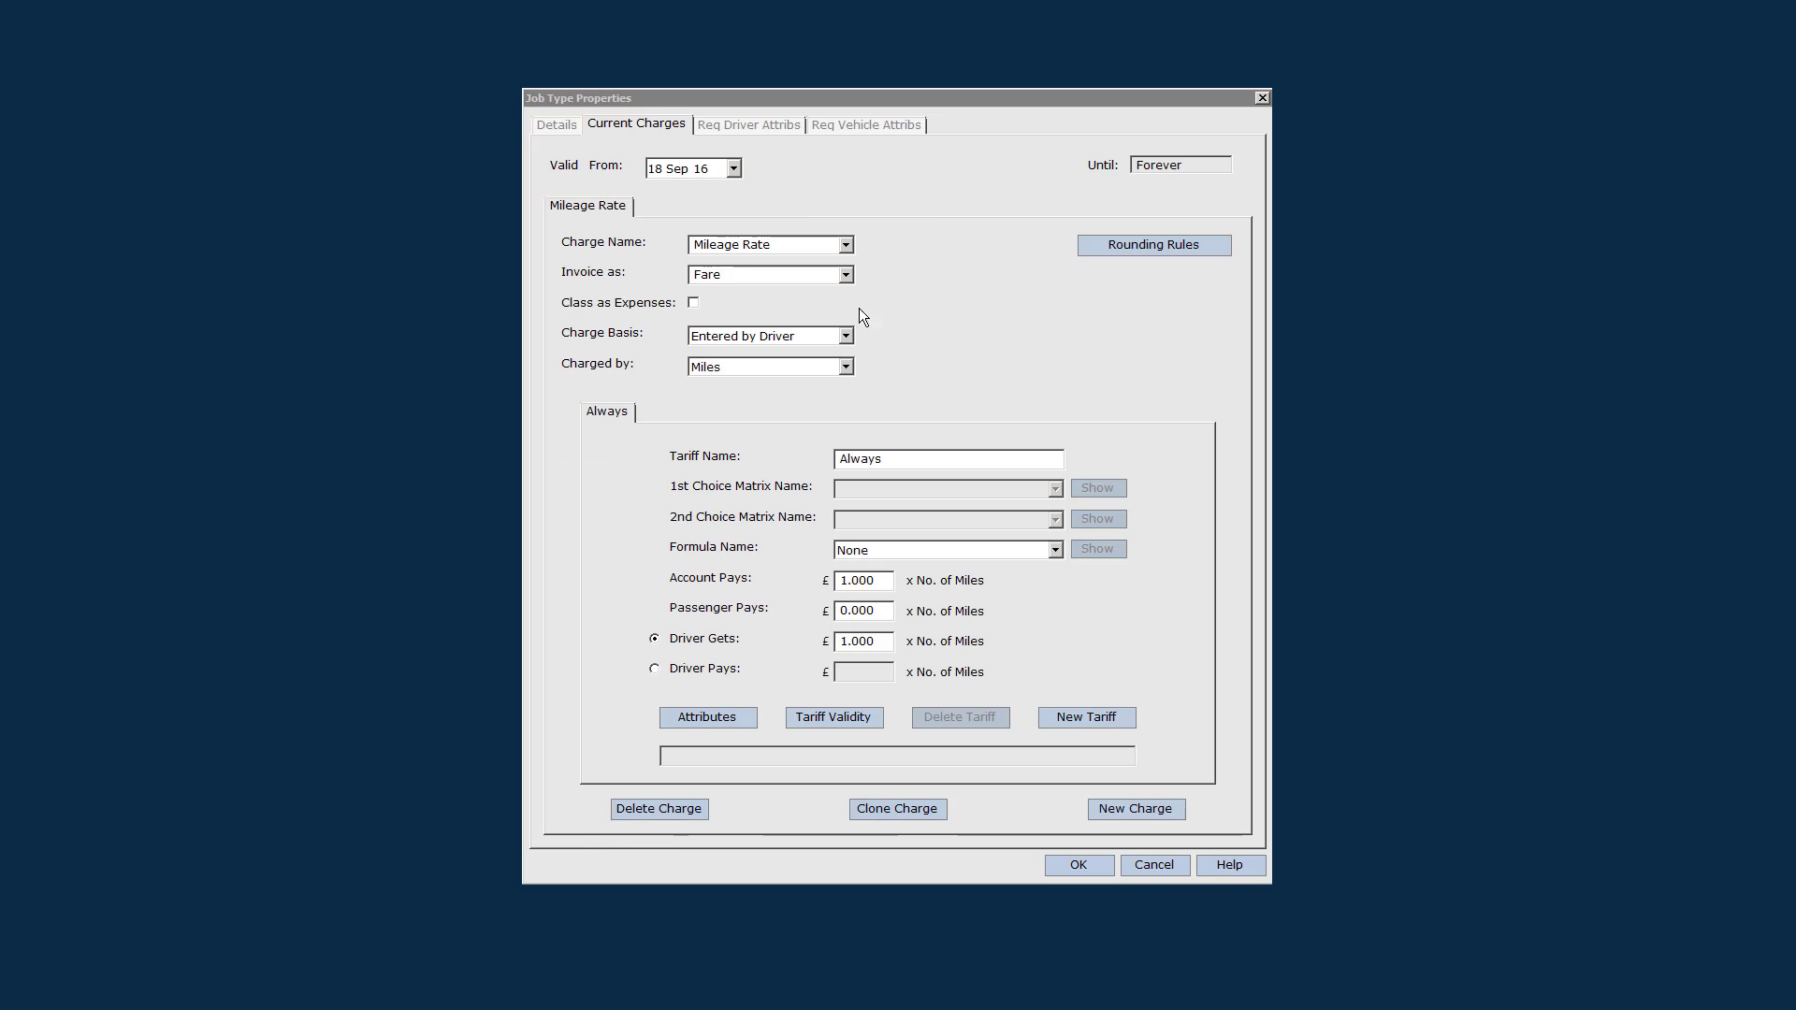
{"action": "left_click", "coordinate": [849, 402]}
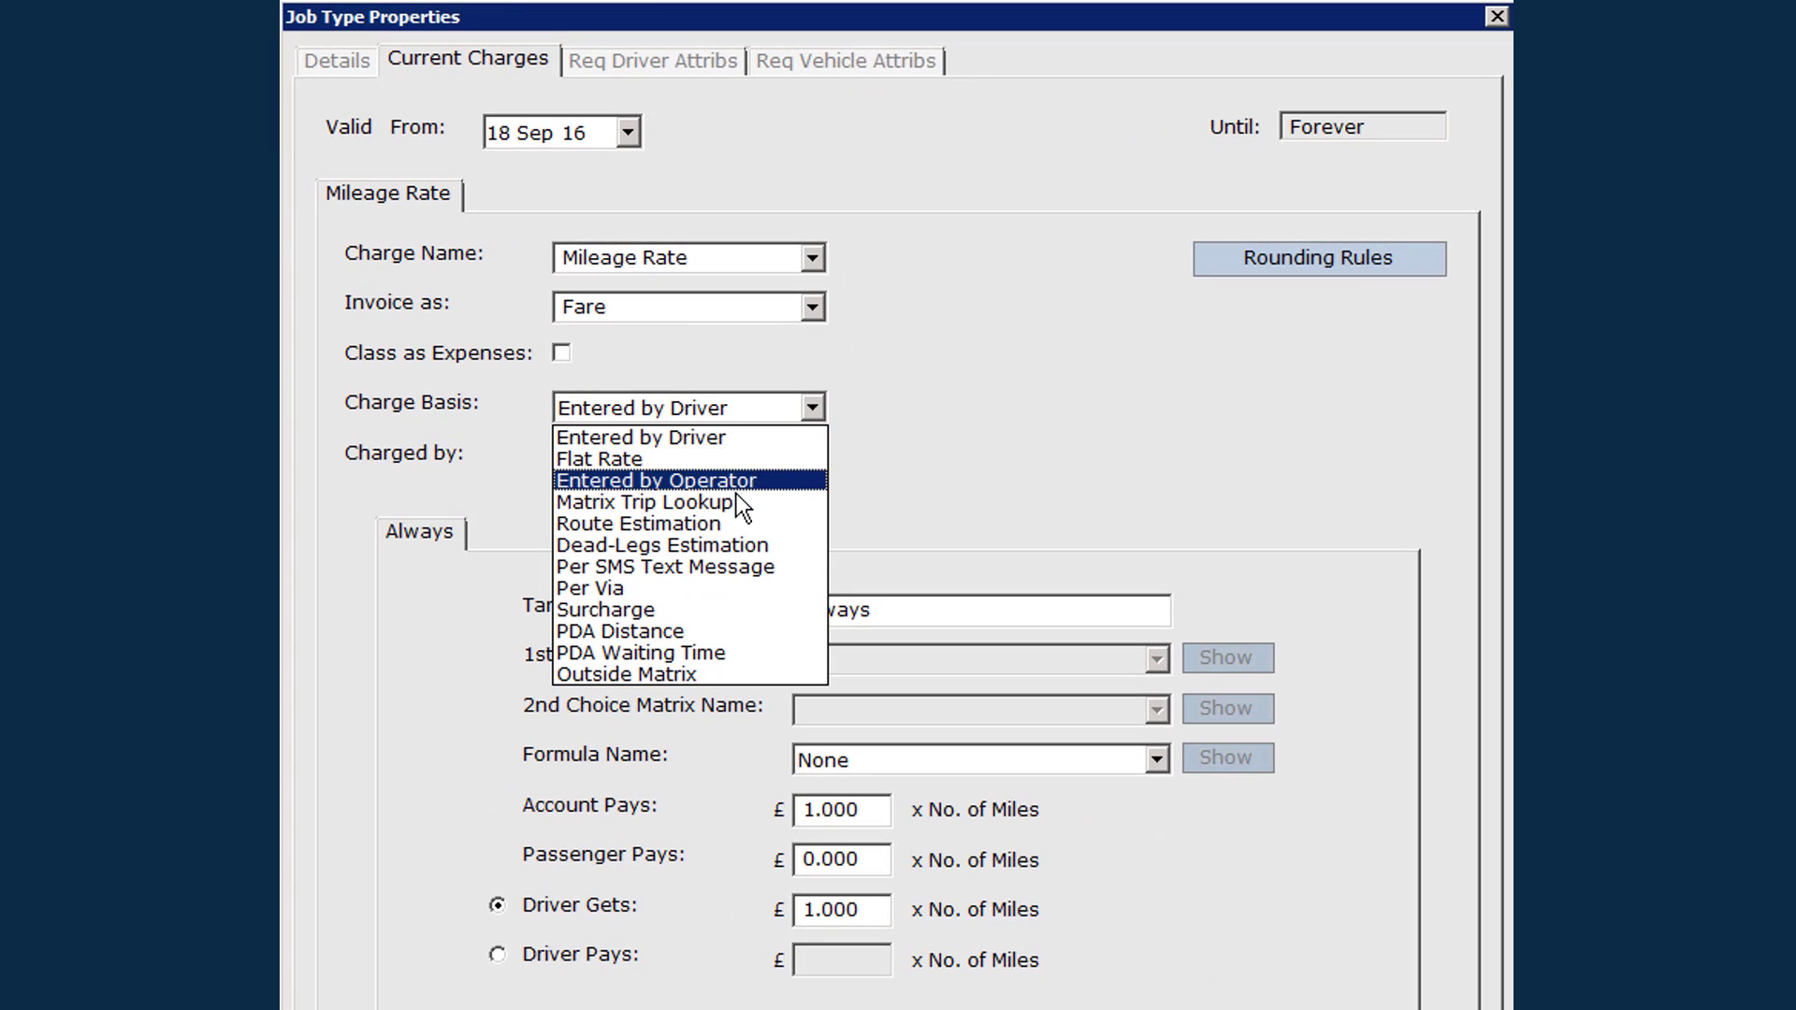
{"action": "left_click", "coordinate": [733, 502]}
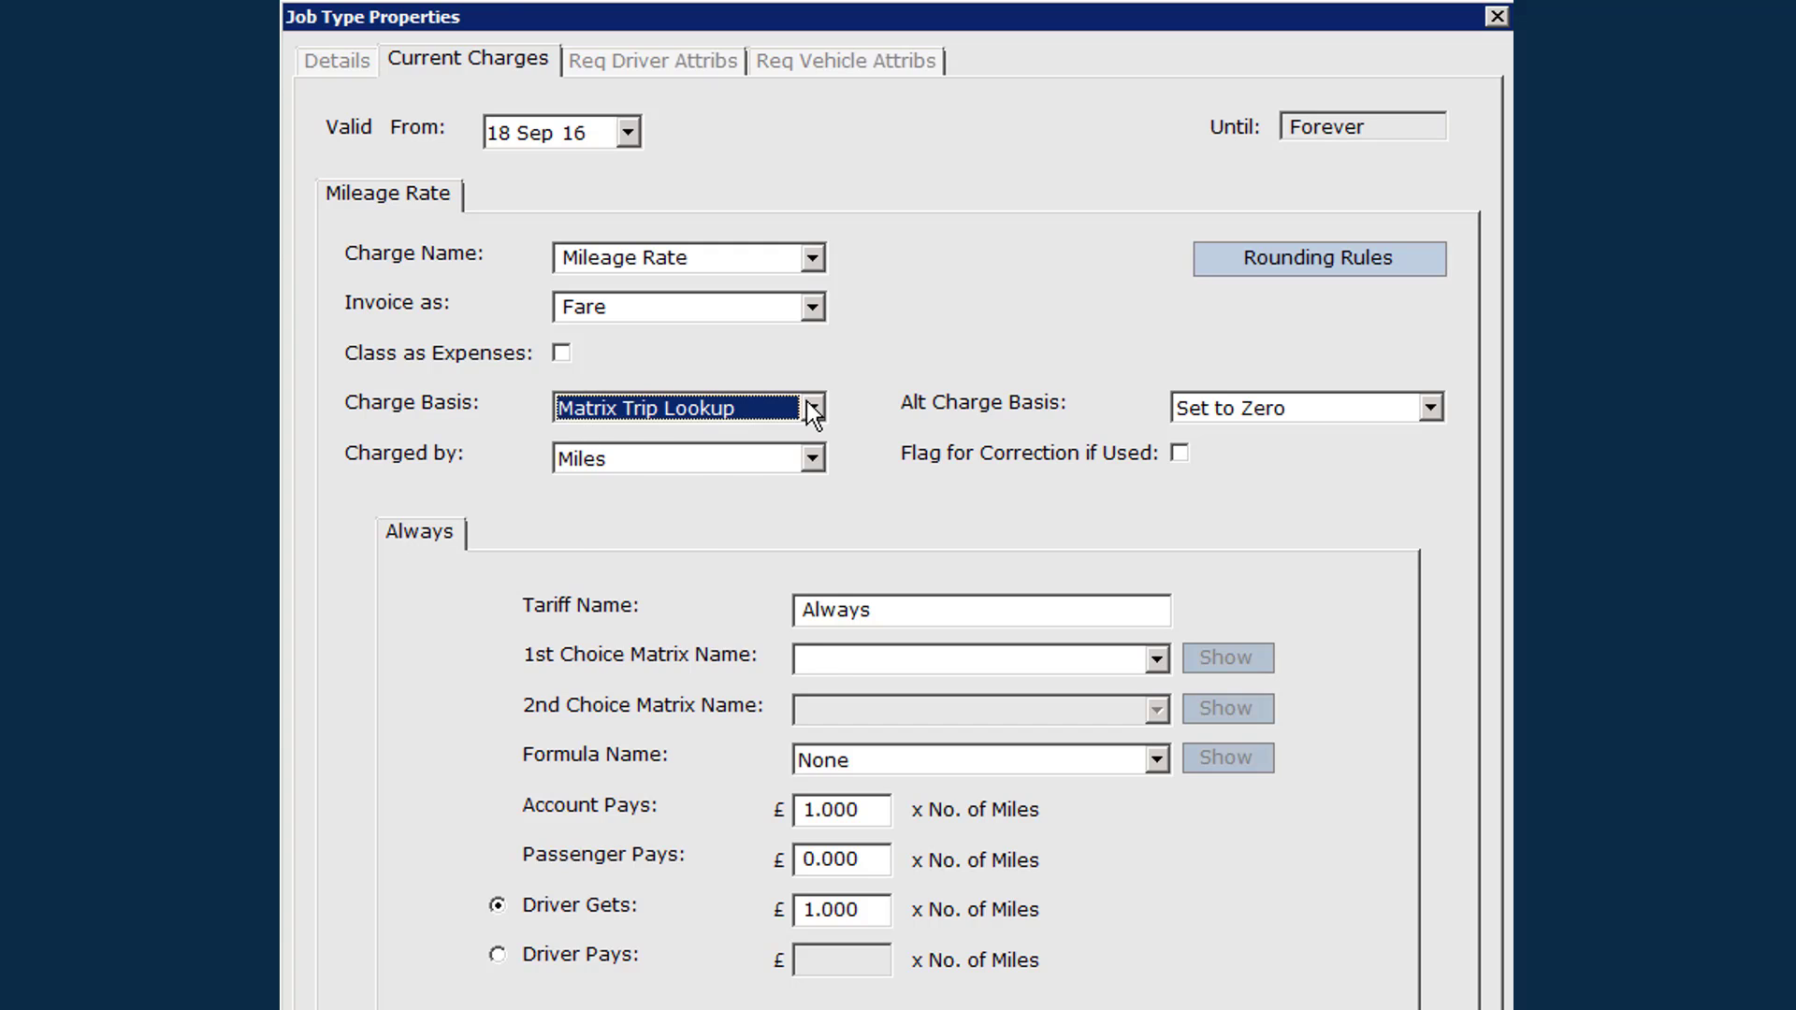
{"action": "left_click", "coordinate": [812, 412]}
{"action": "left_click", "coordinate": [735, 524]}
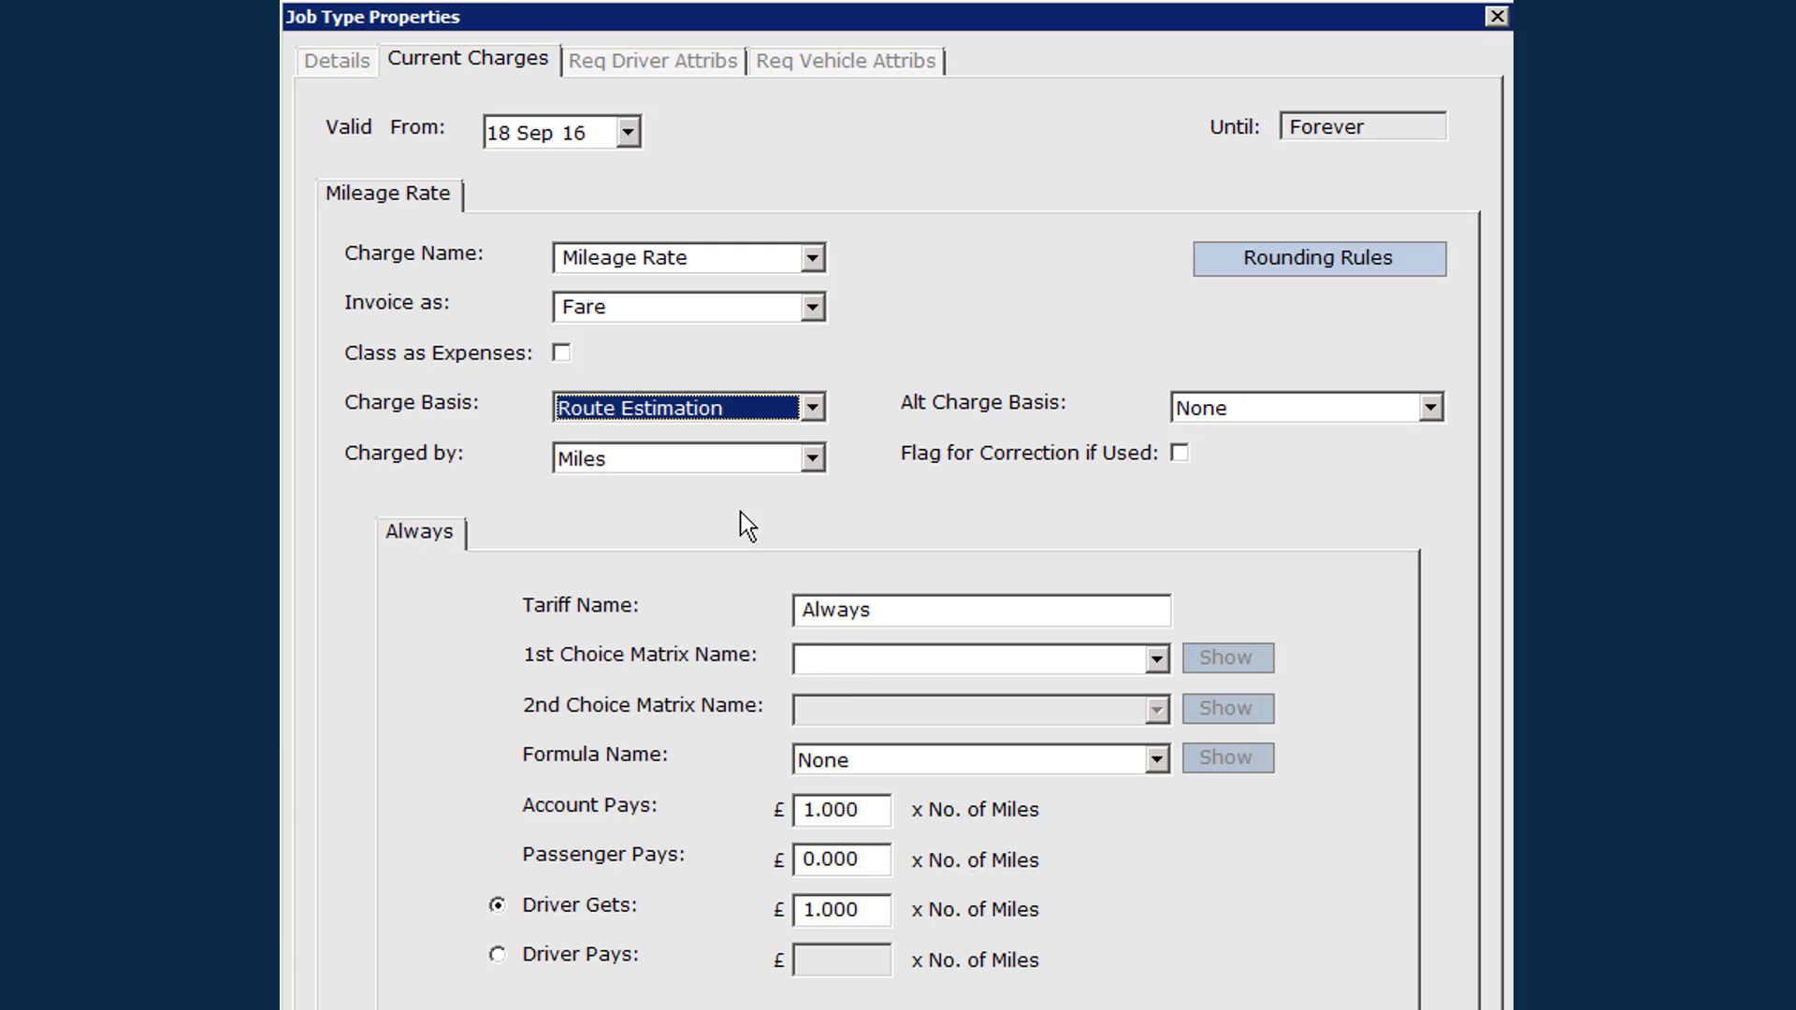
{"action": "left_click", "coordinate": [814, 411]}
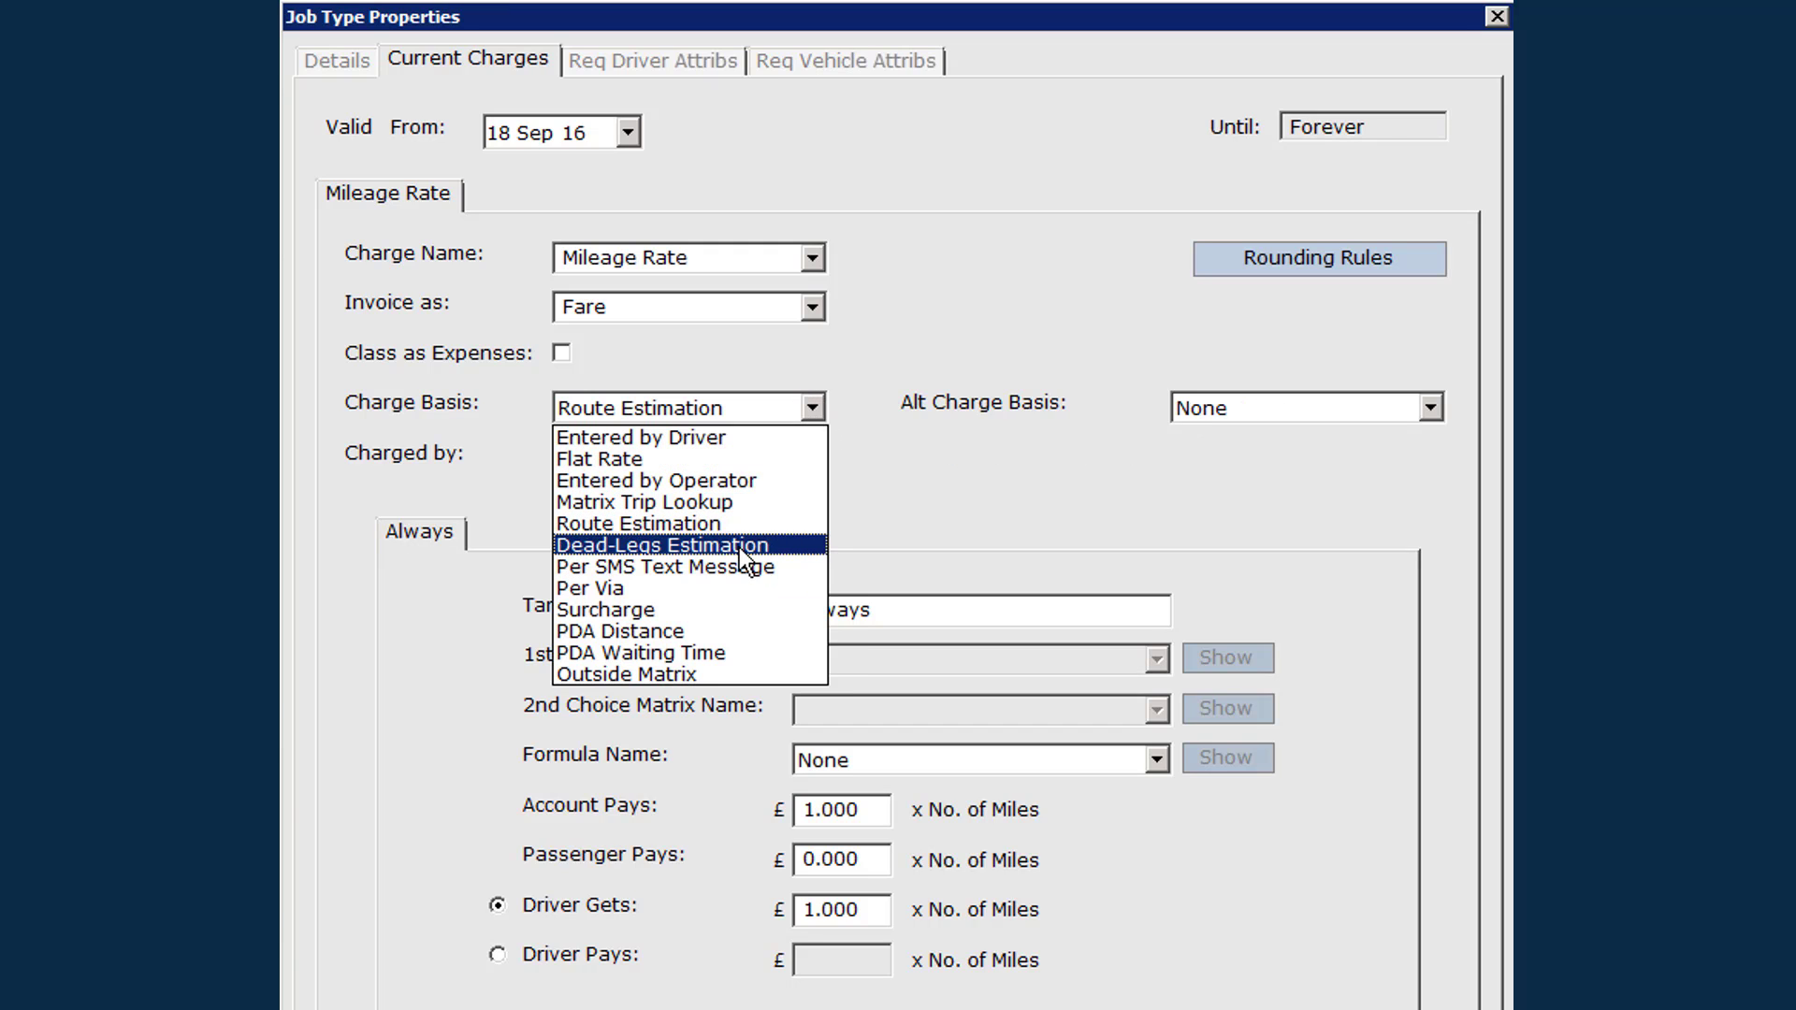
{"action": "left_click", "coordinate": [759, 544]}
{"action": "left_click", "coordinate": [814, 408]}
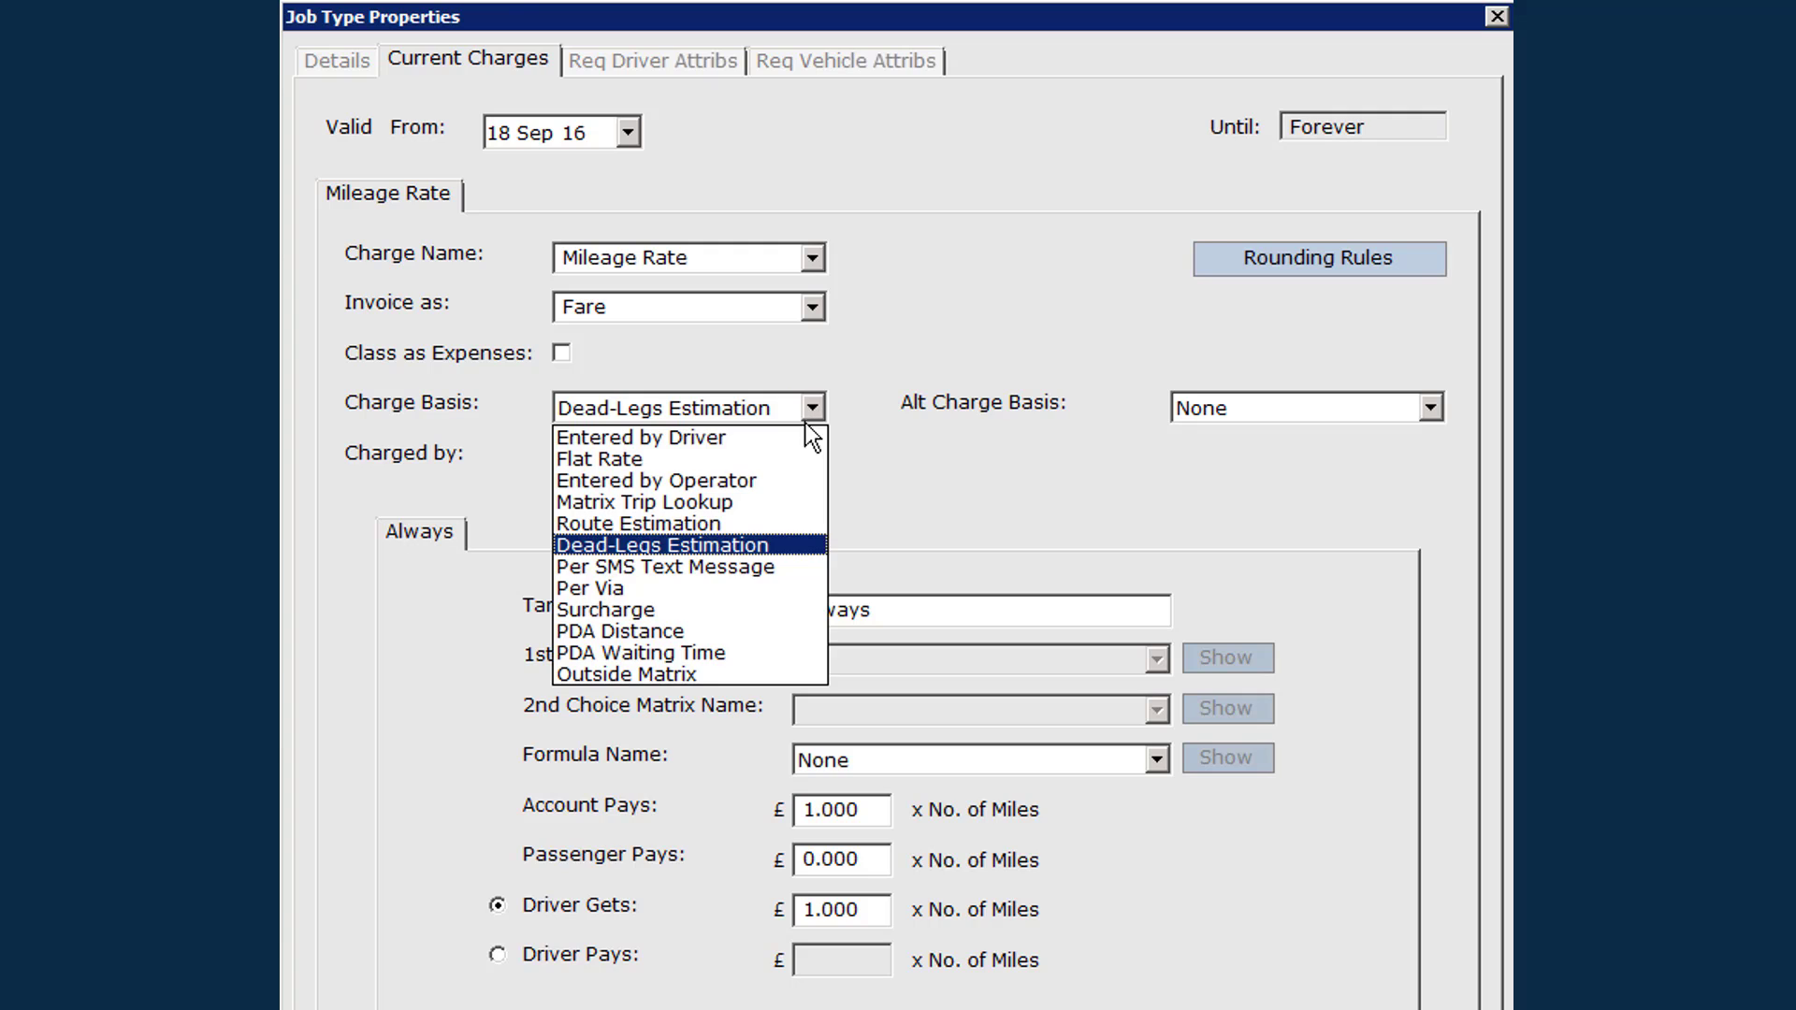
{"action": "left_click", "coordinate": [647, 670]}
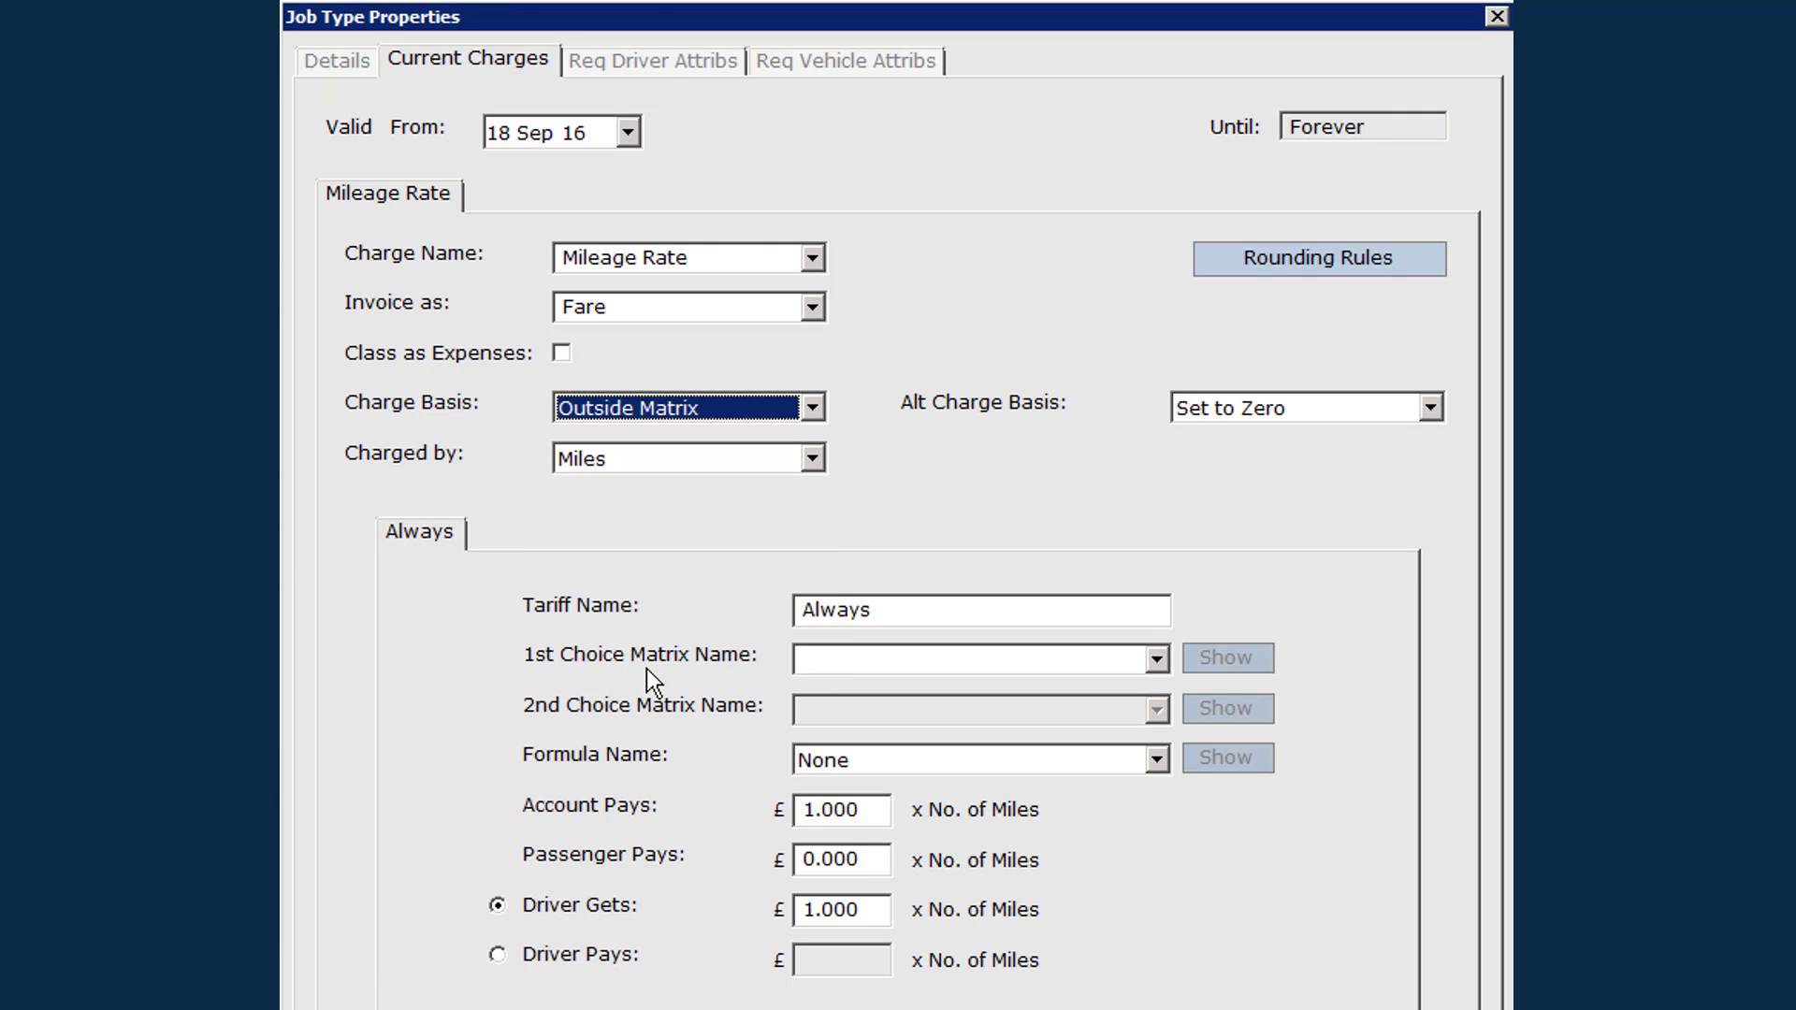
Set the Mileage Rate charge basis to Matrix Trip Lookup with Entered by Operator as the alternative charge basis
{"action": "left_click", "coordinate": [810, 404]}
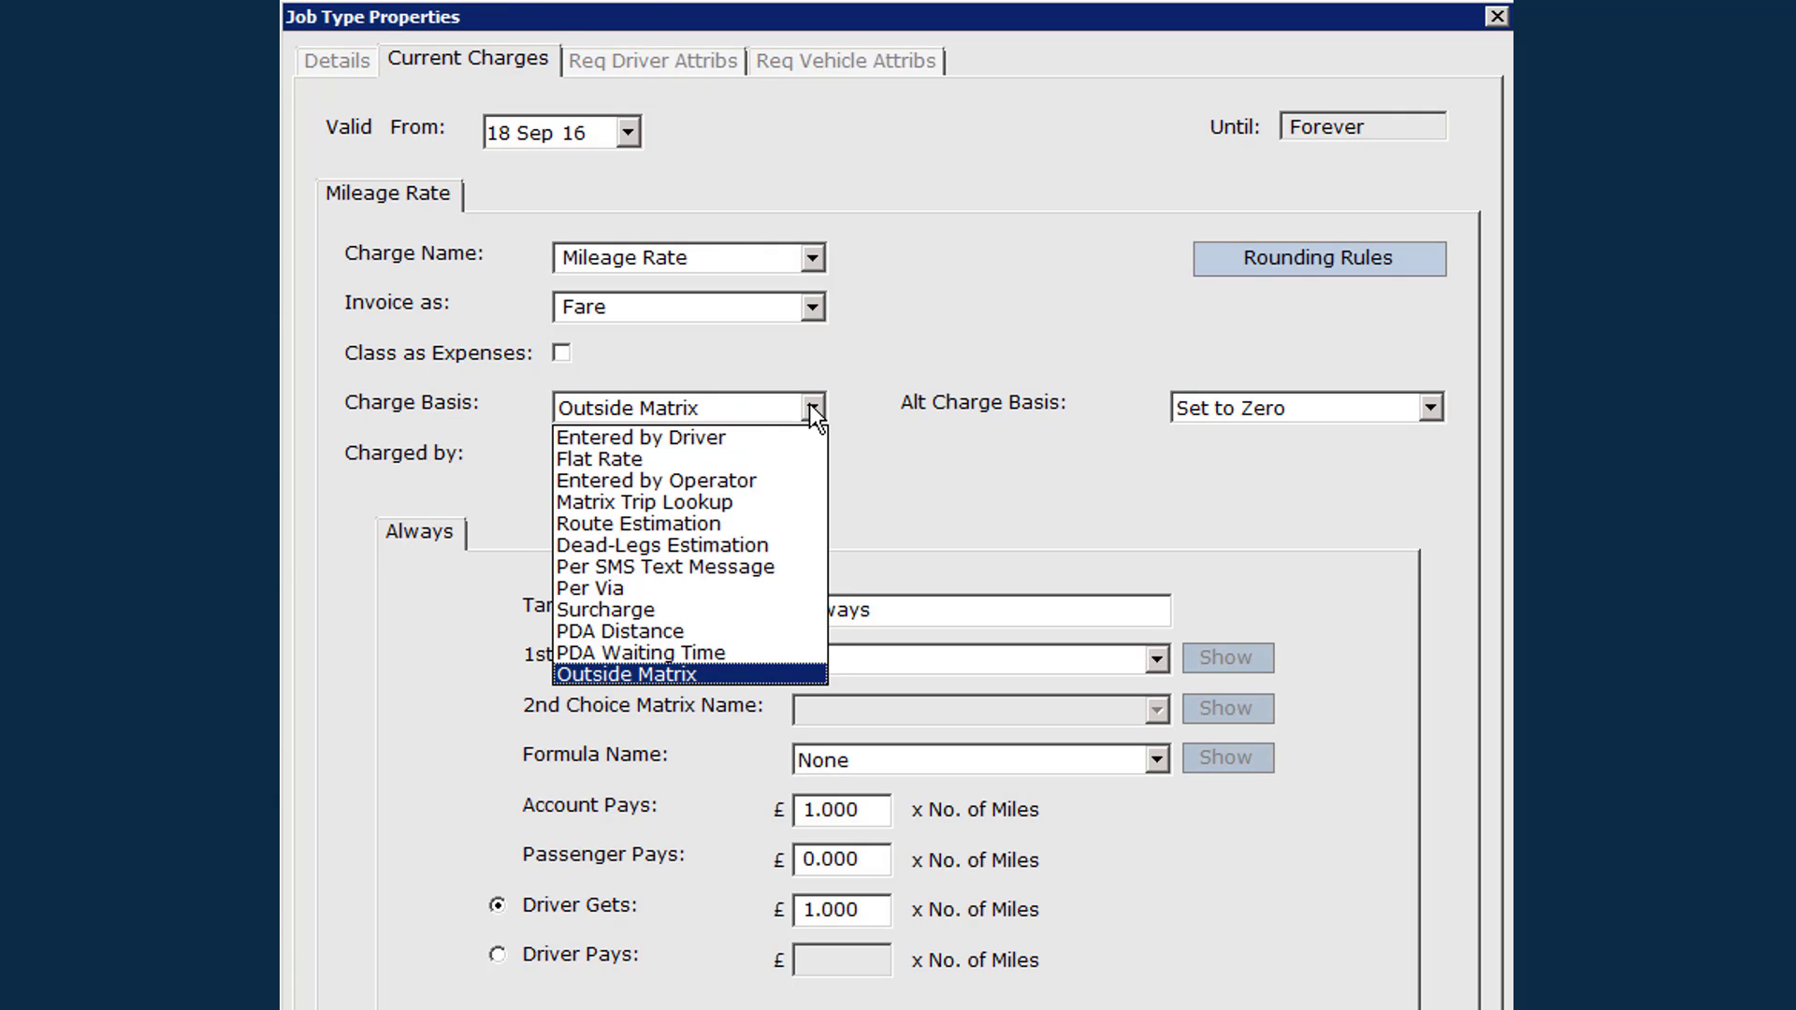
{"action": "left_click", "coordinate": [737, 504]}
{"action": "left_click", "coordinate": [1430, 406]}
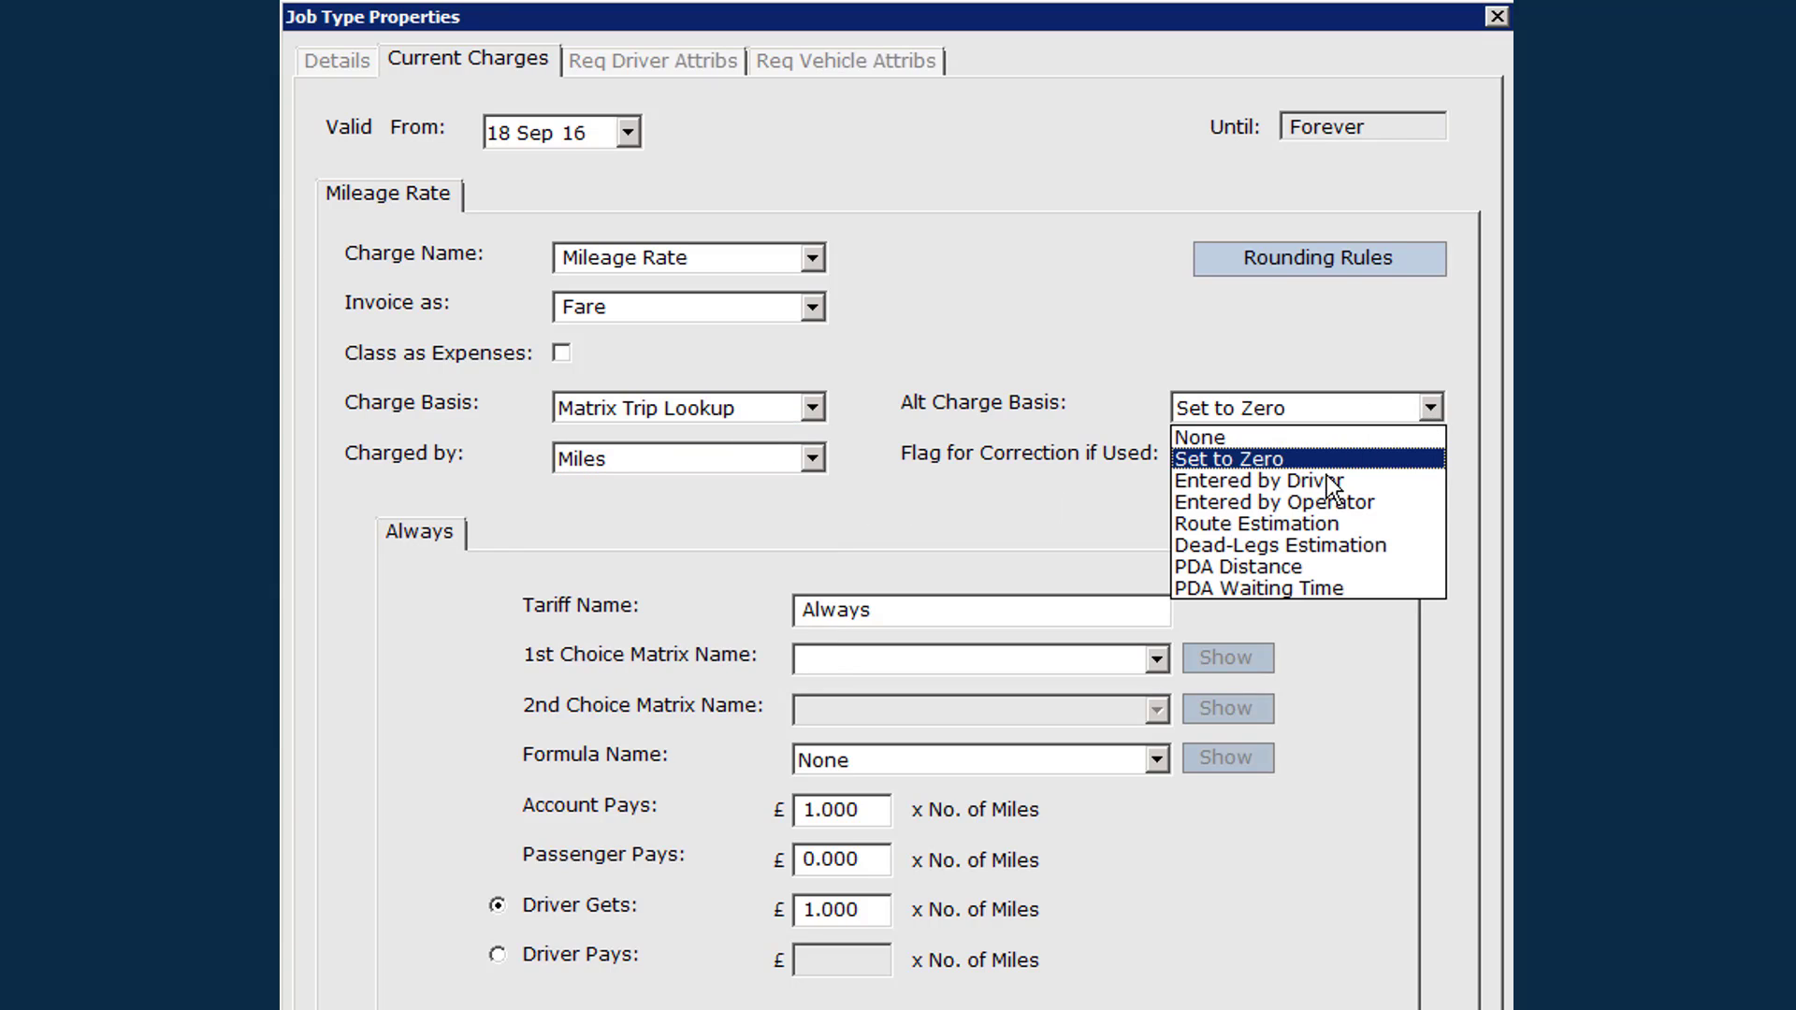
{"action": "left_click", "coordinate": [1326, 503]}
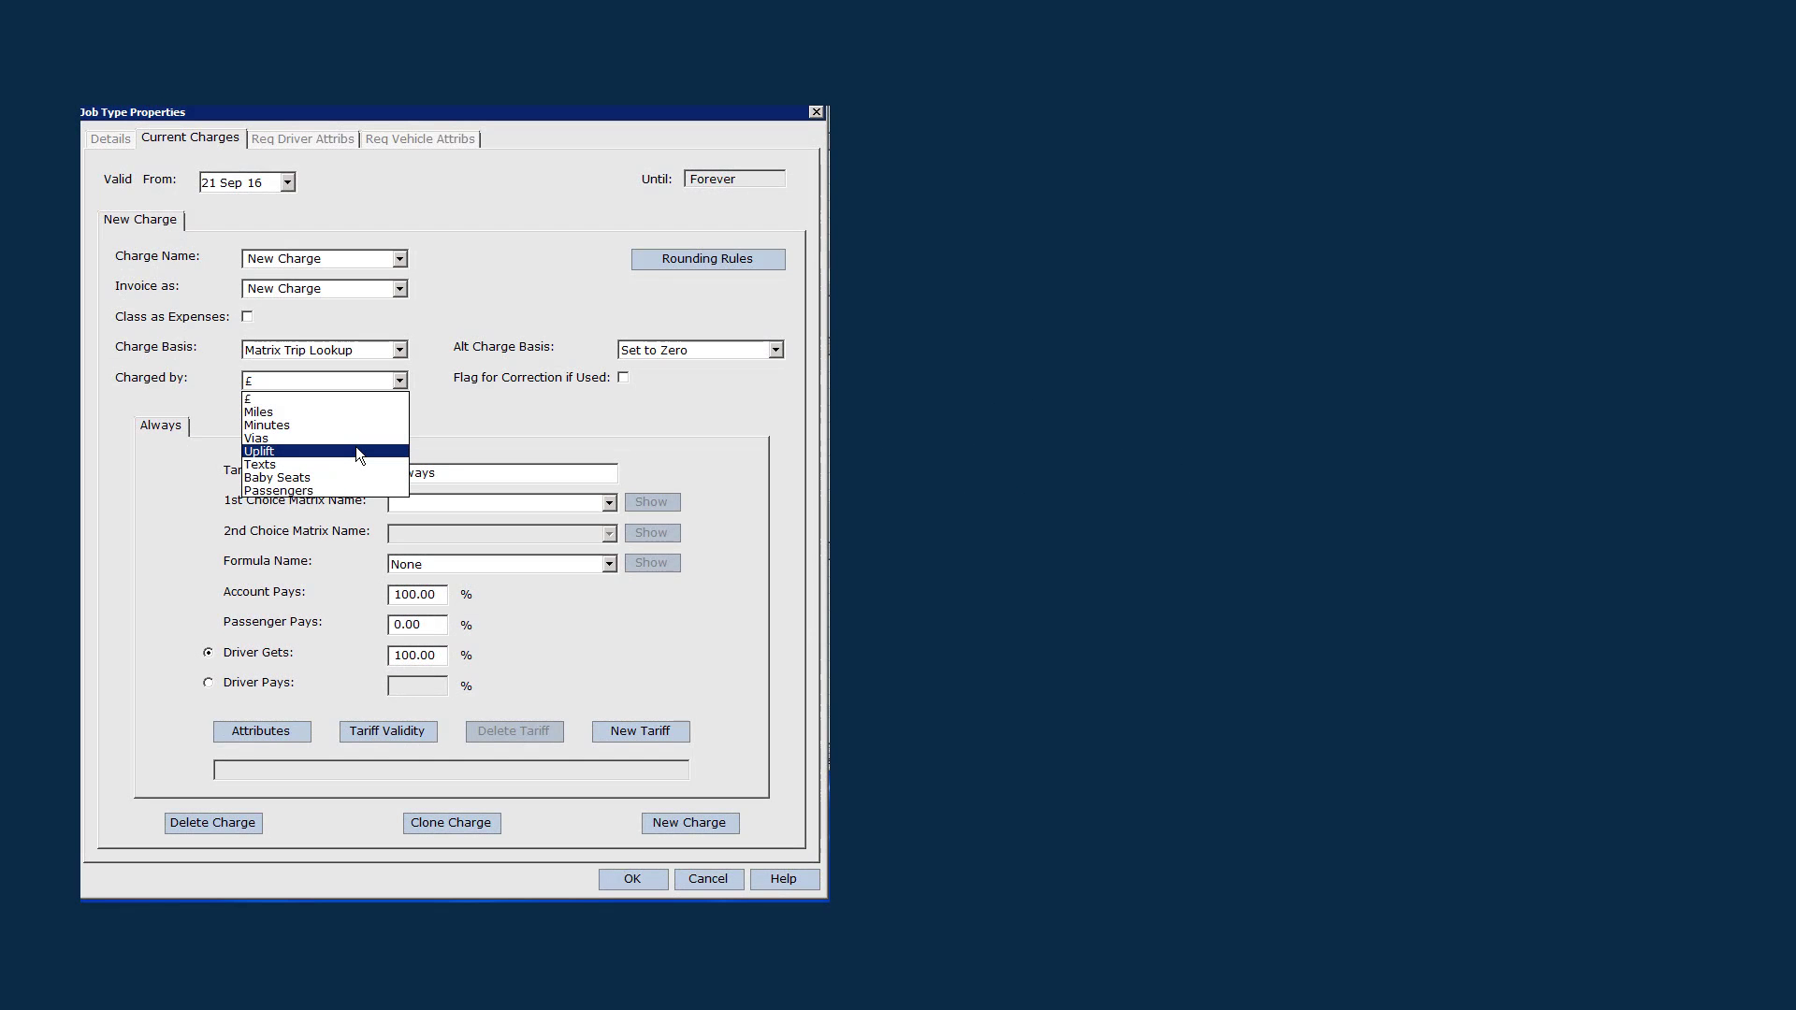
Charge the new charge by £ and by Minutes in turn, examining the formulas offered for each unit
{"action": "left_click", "coordinate": [351, 399]}
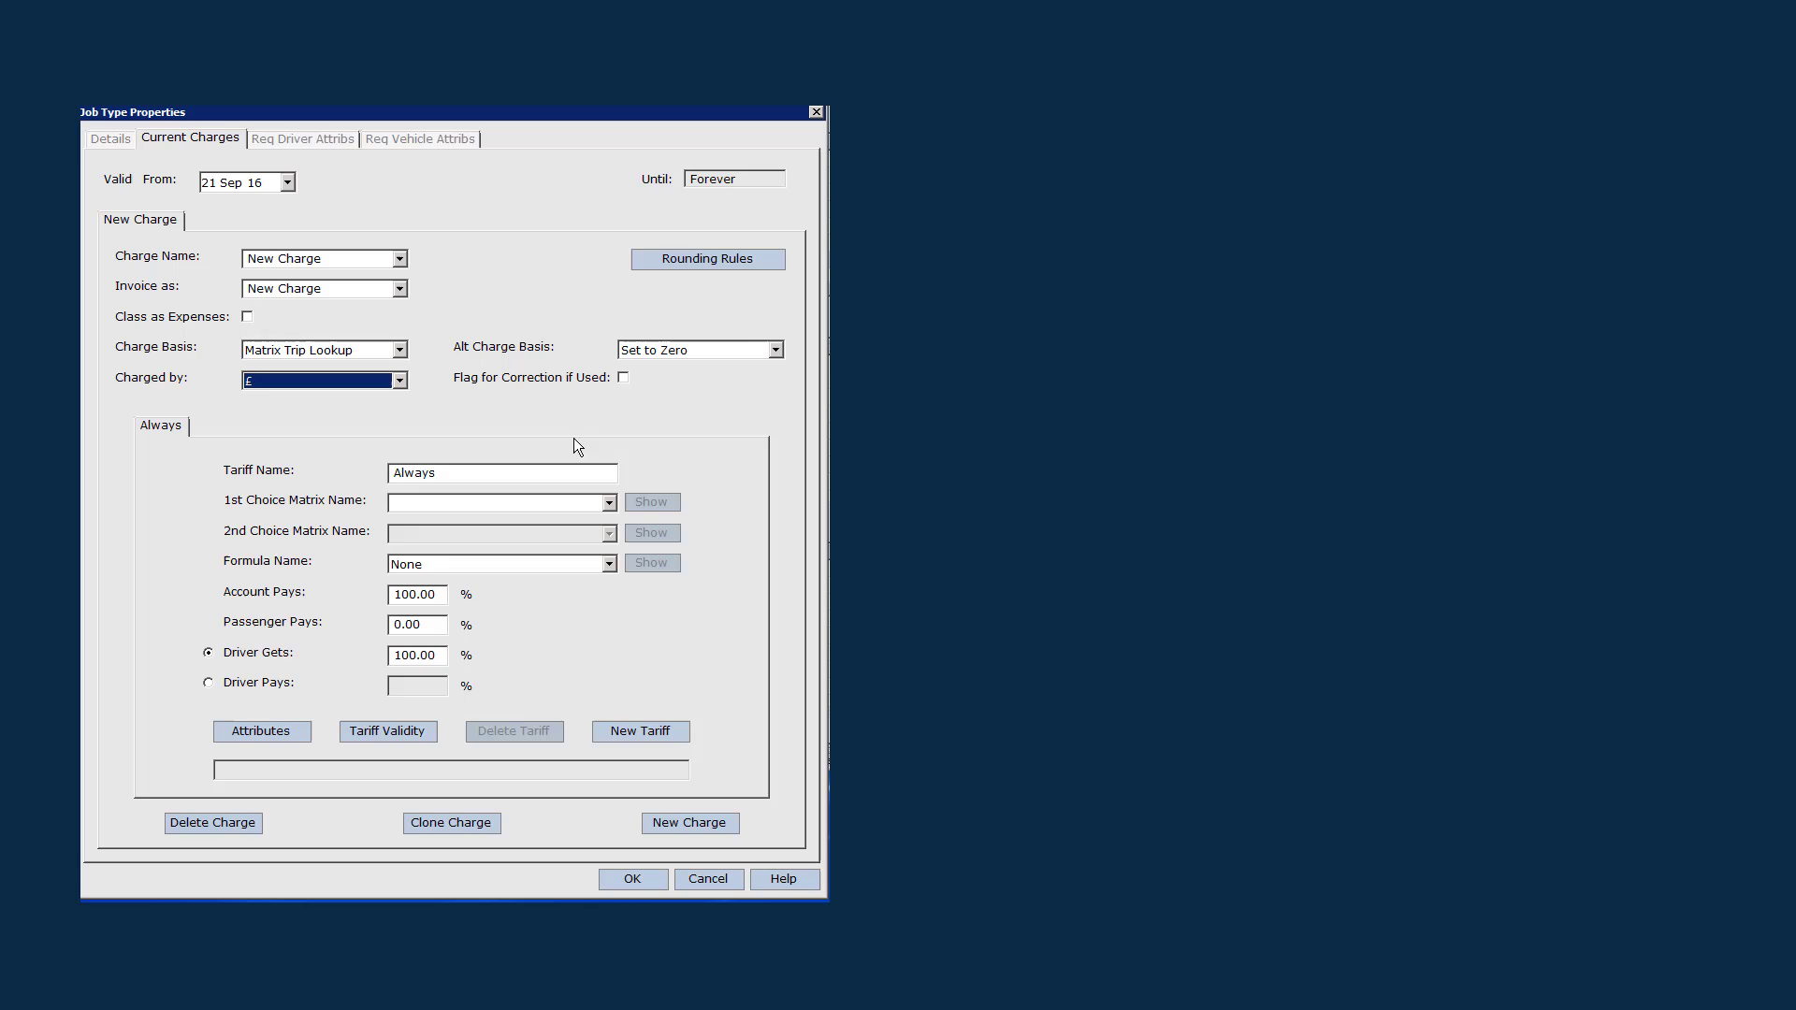
{"action": "left_click", "coordinate": [610, 565]}
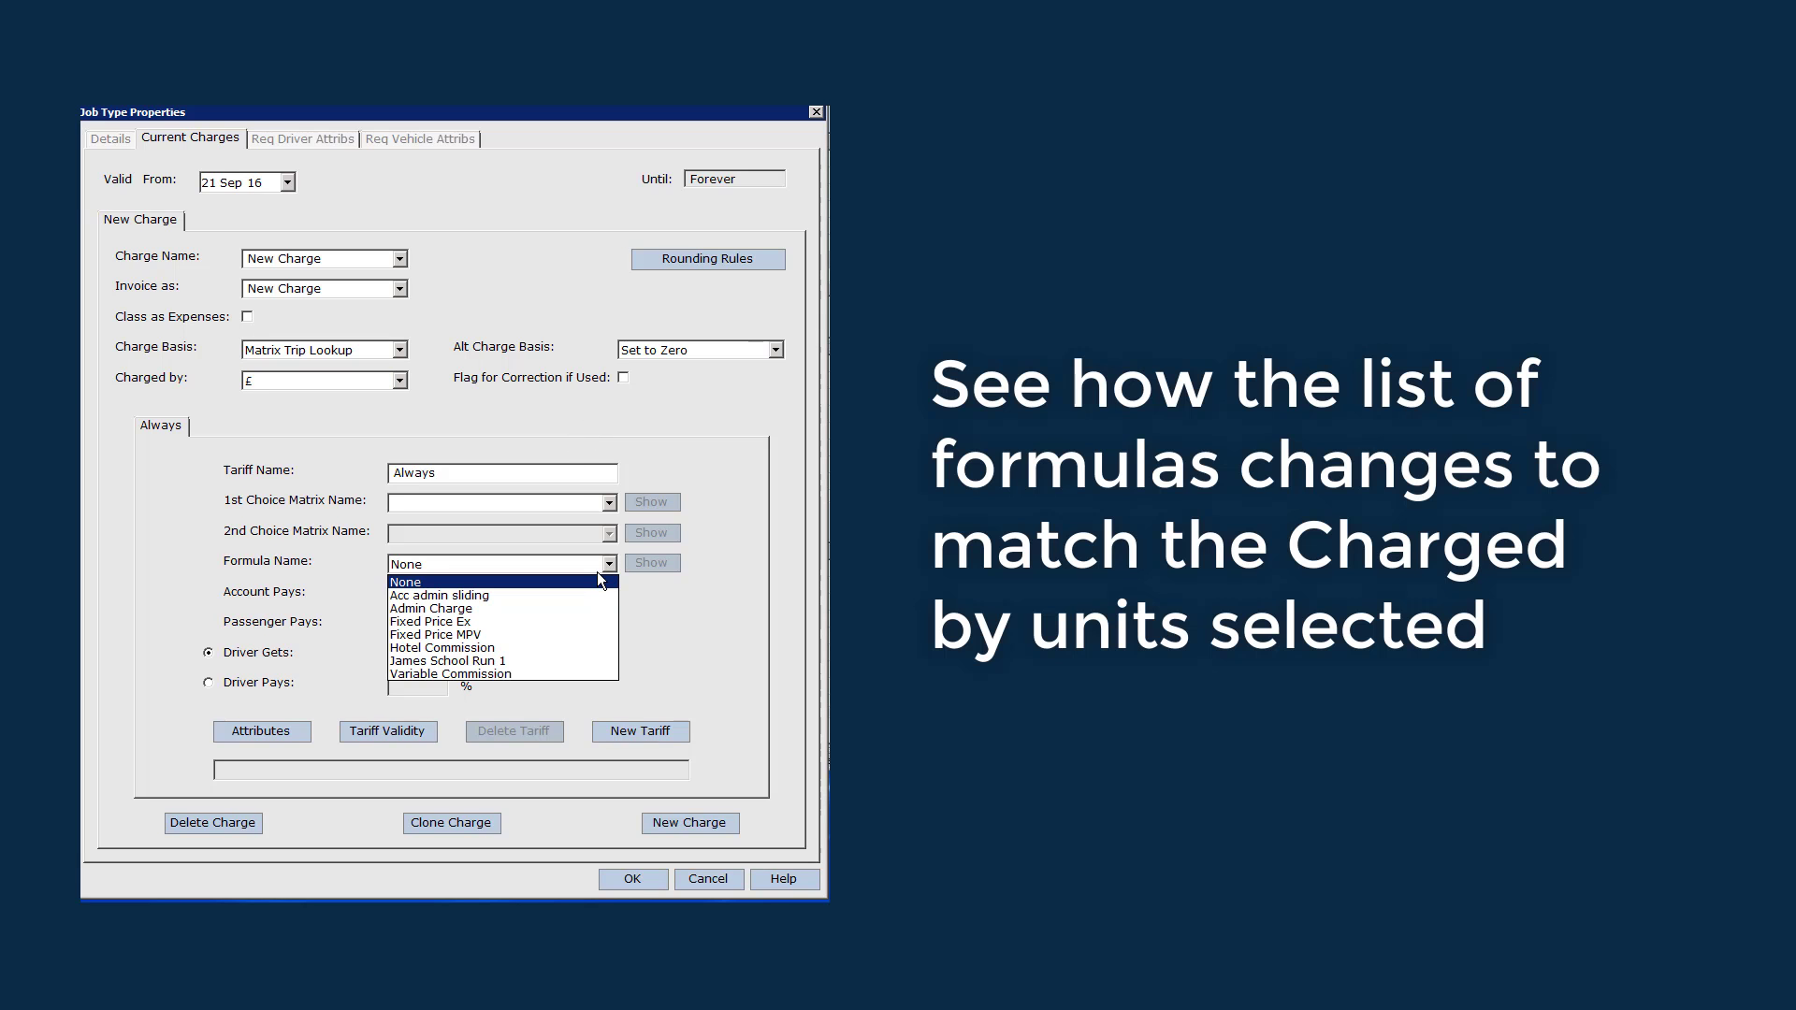
{"action": "left_click", "coordinate": [703, 674]}
{"action": "left_click", "coordinate": [400, 382]}
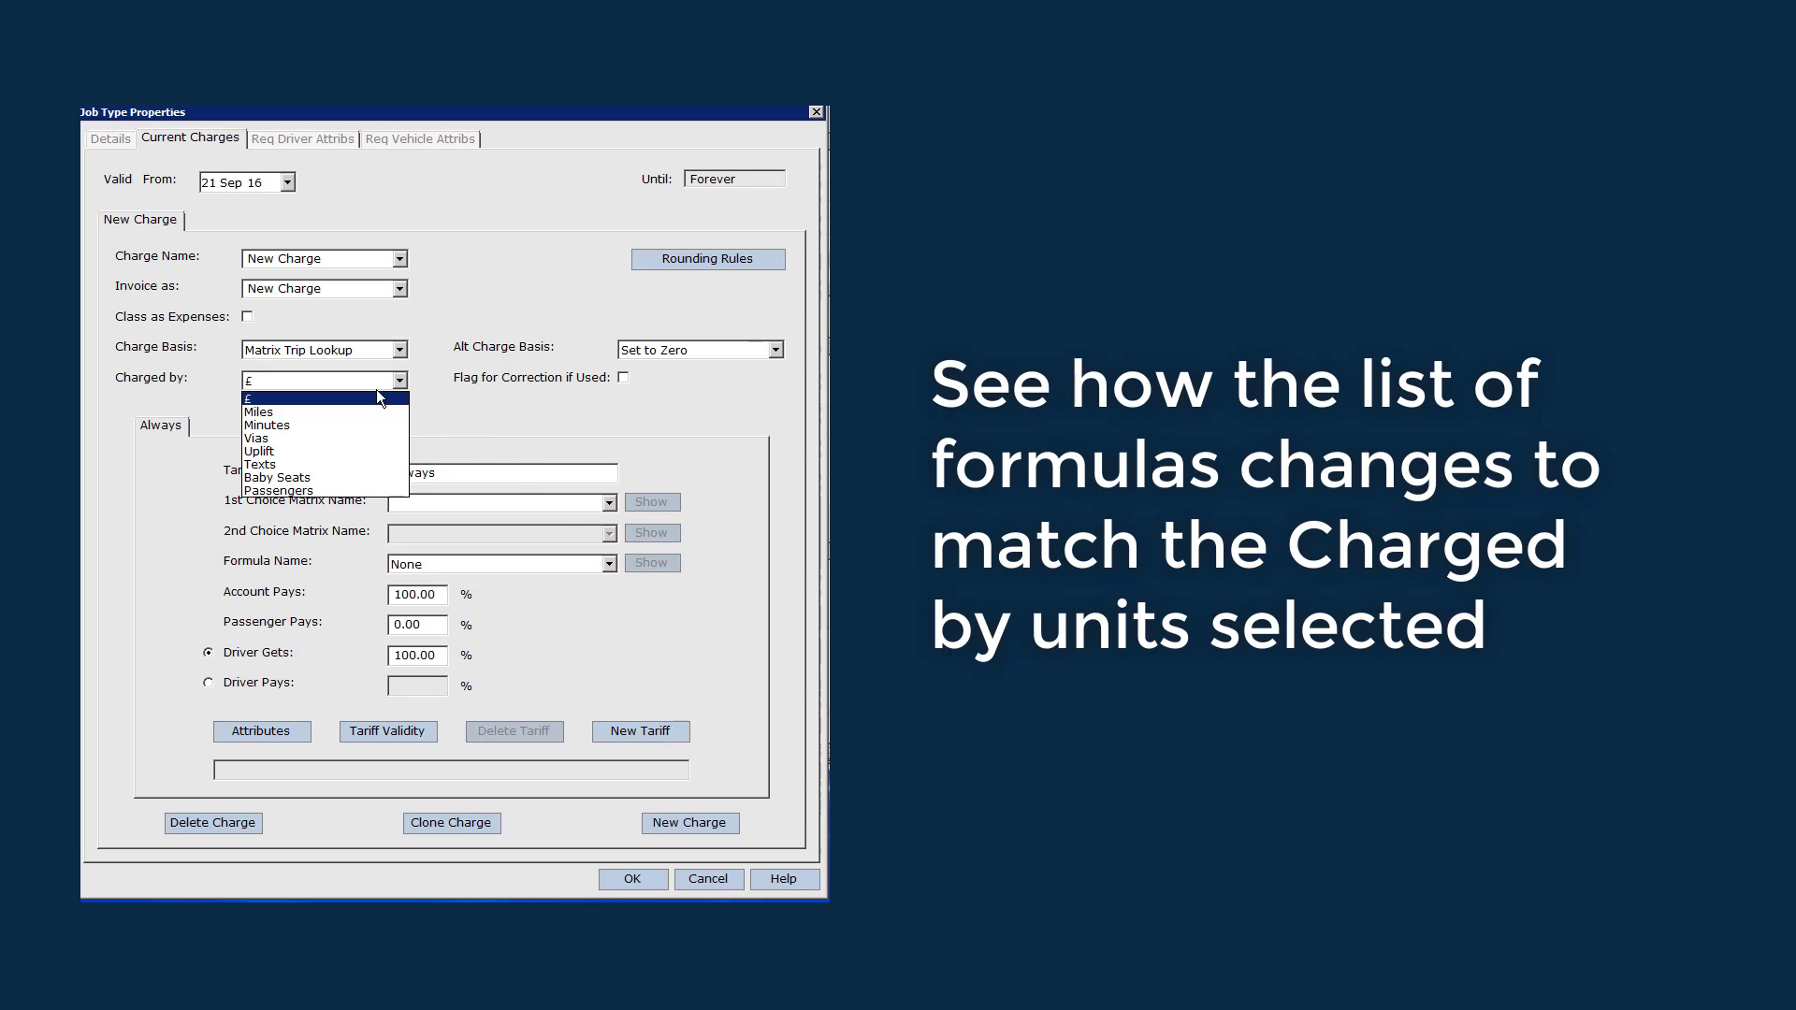
{"action": "left_click", "coordinate": [341, 425]}
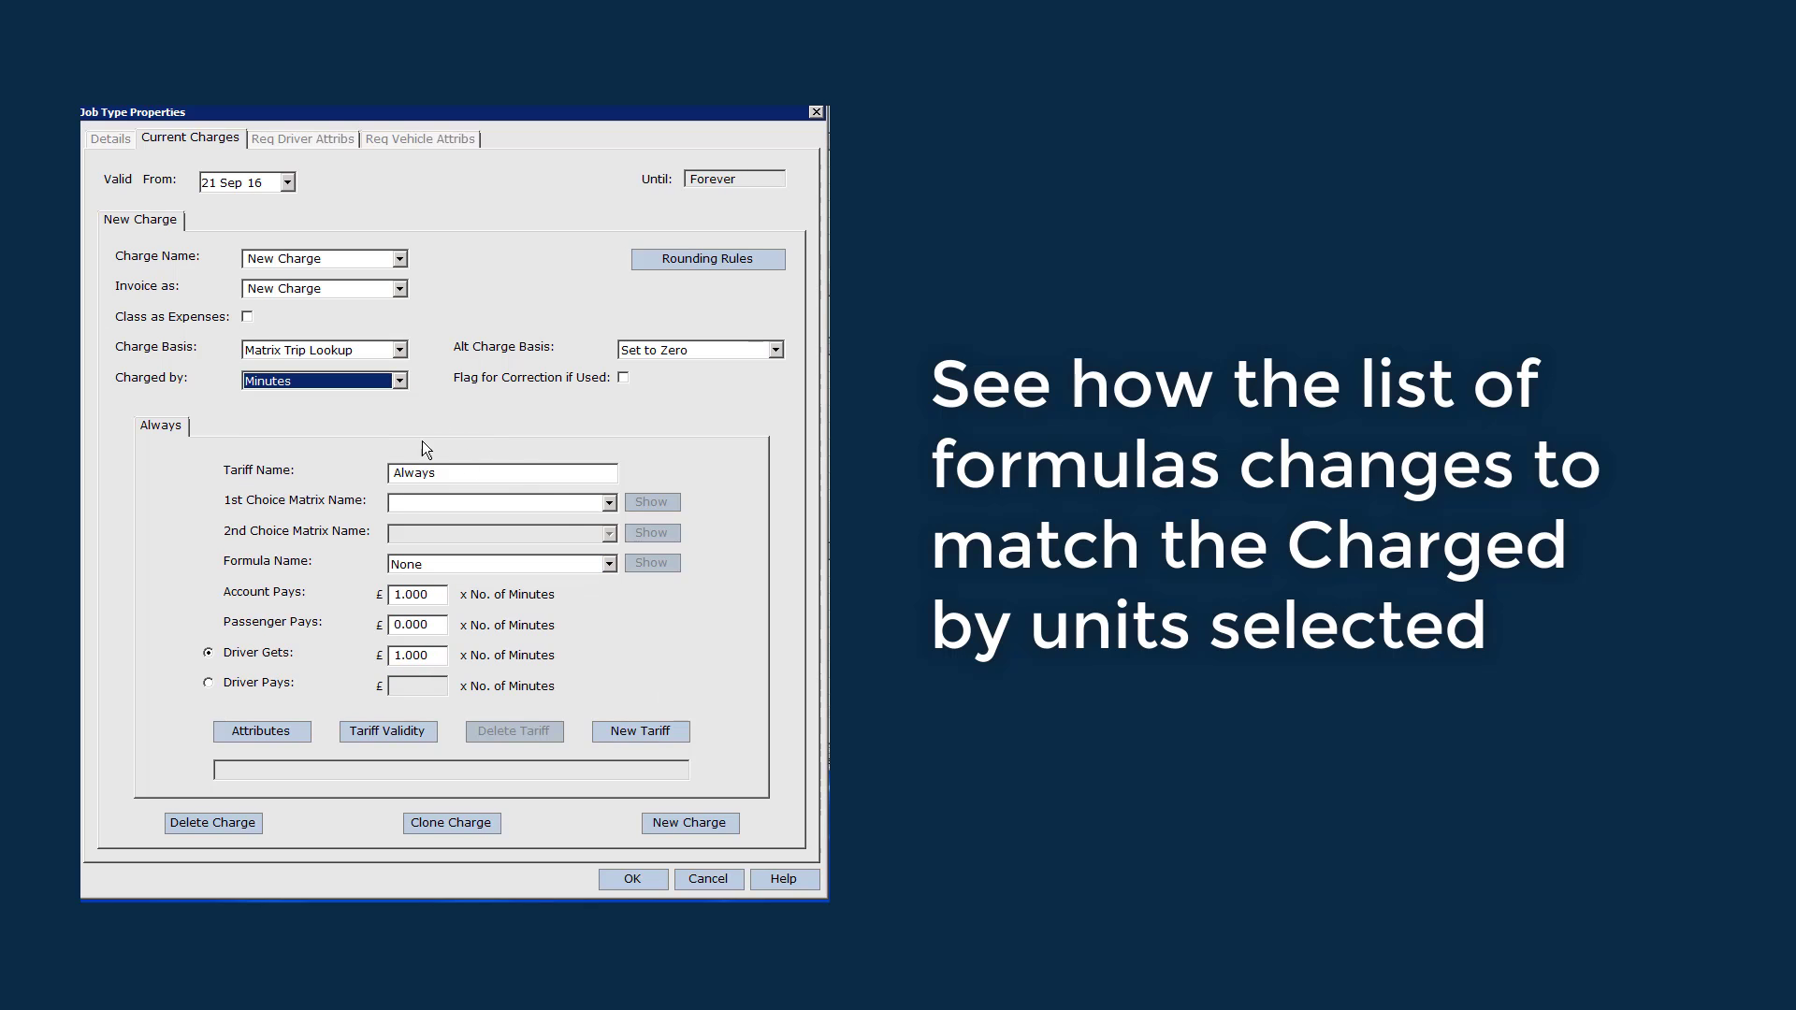
{"action": "left_click", "coordinate": [609, 565]}
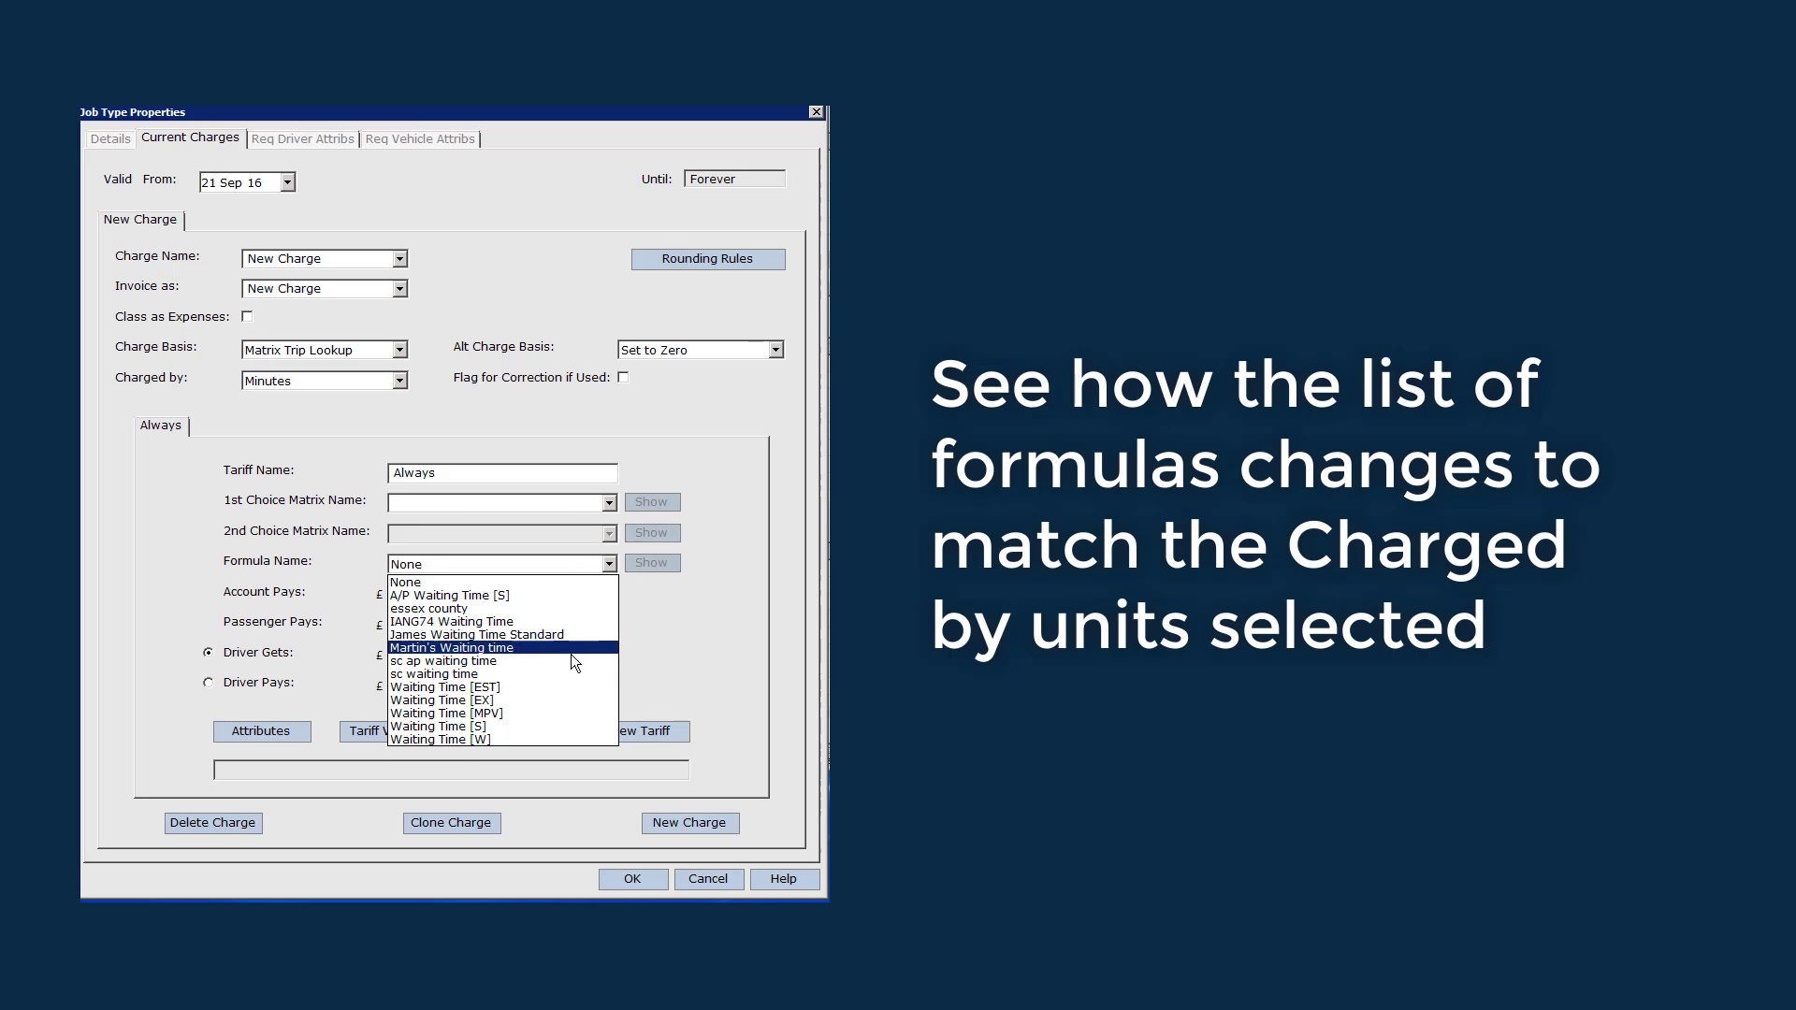
{"action": "left_click", "coordinate": [578, 779]}
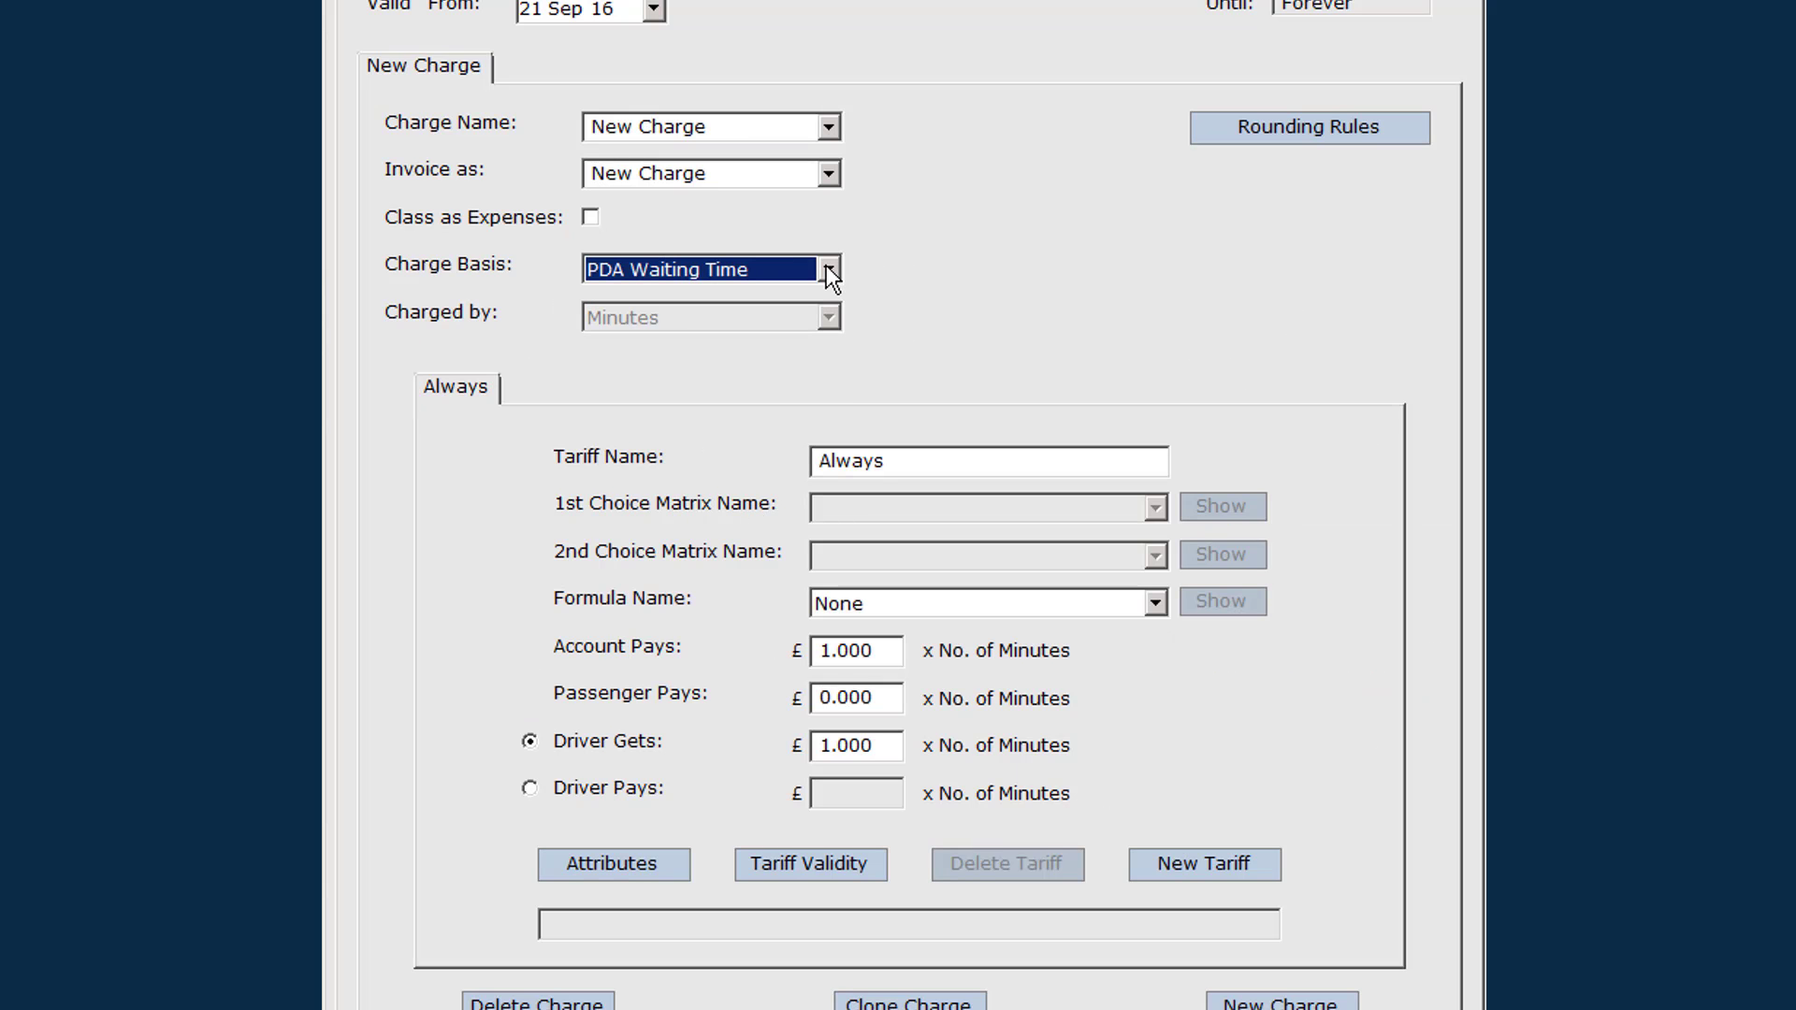
Set the new charge's basis to Entered by Operator and view the units it can be charged by
{"action": "left_click", "coordinate": [829, 270]}
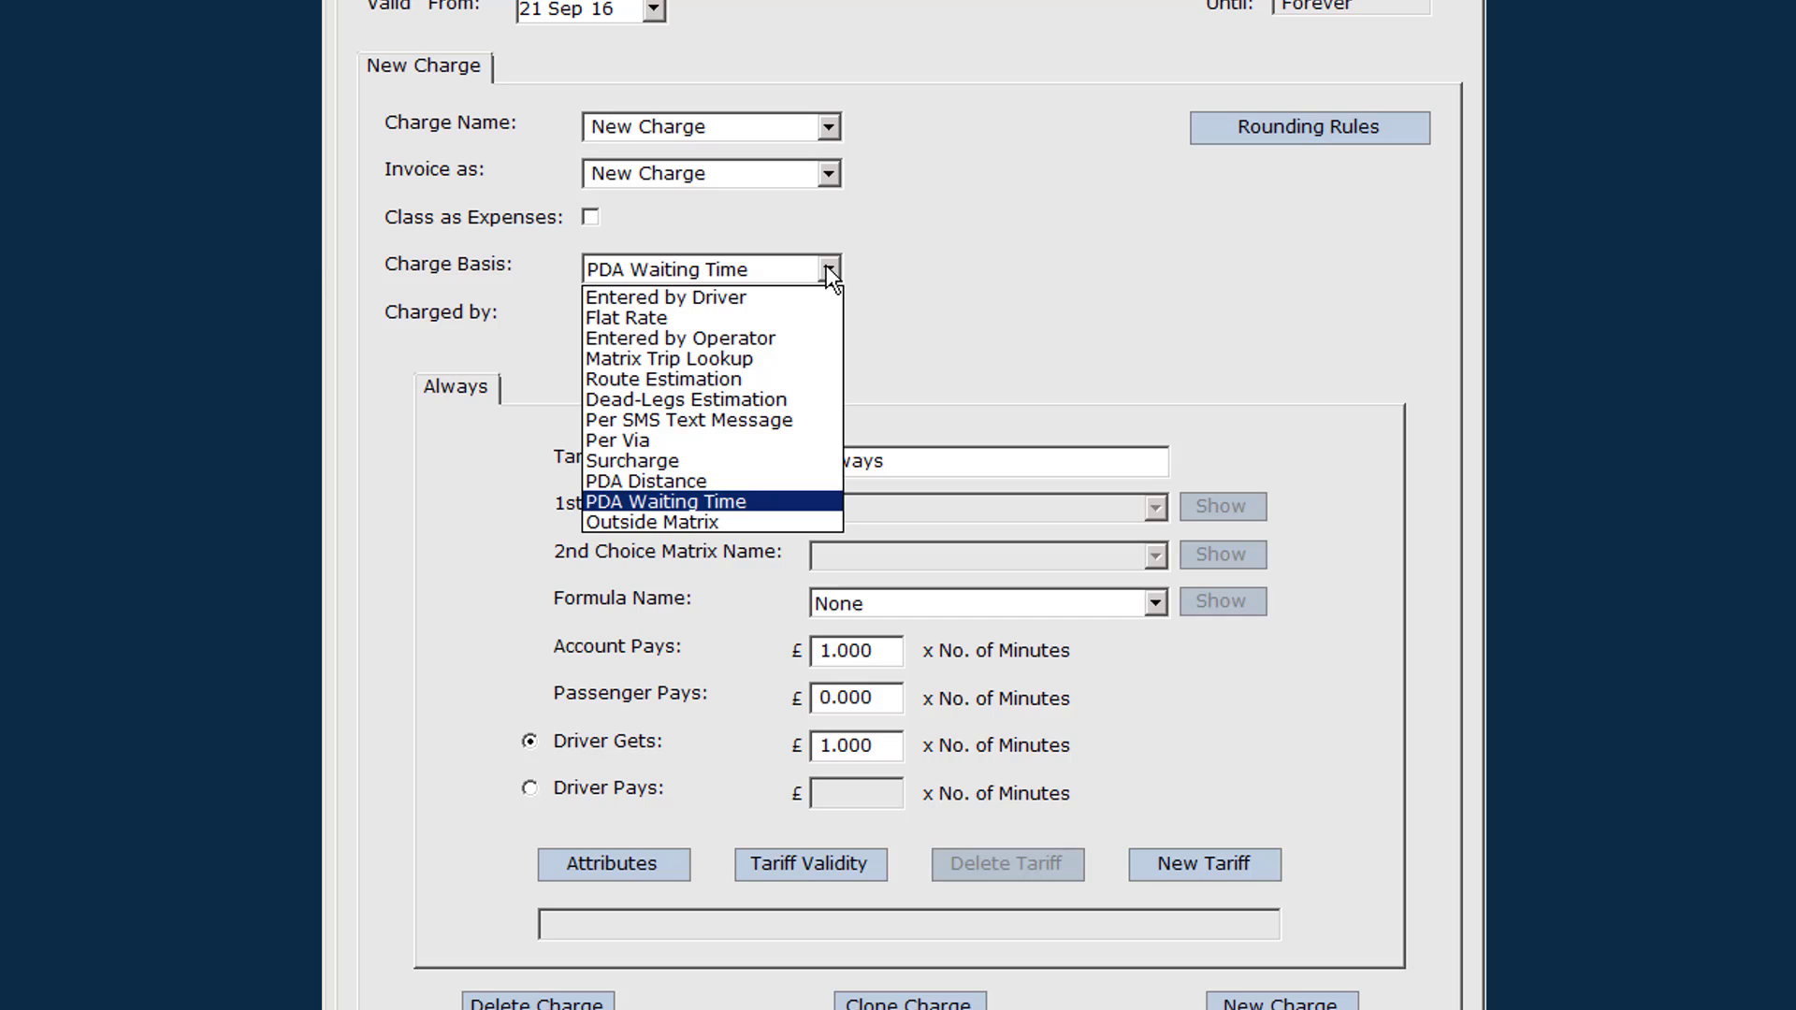
{"action": "left_click", "coordinate": [821, 343]}
{"action": "left_click", "coordinate": [829, 314]}
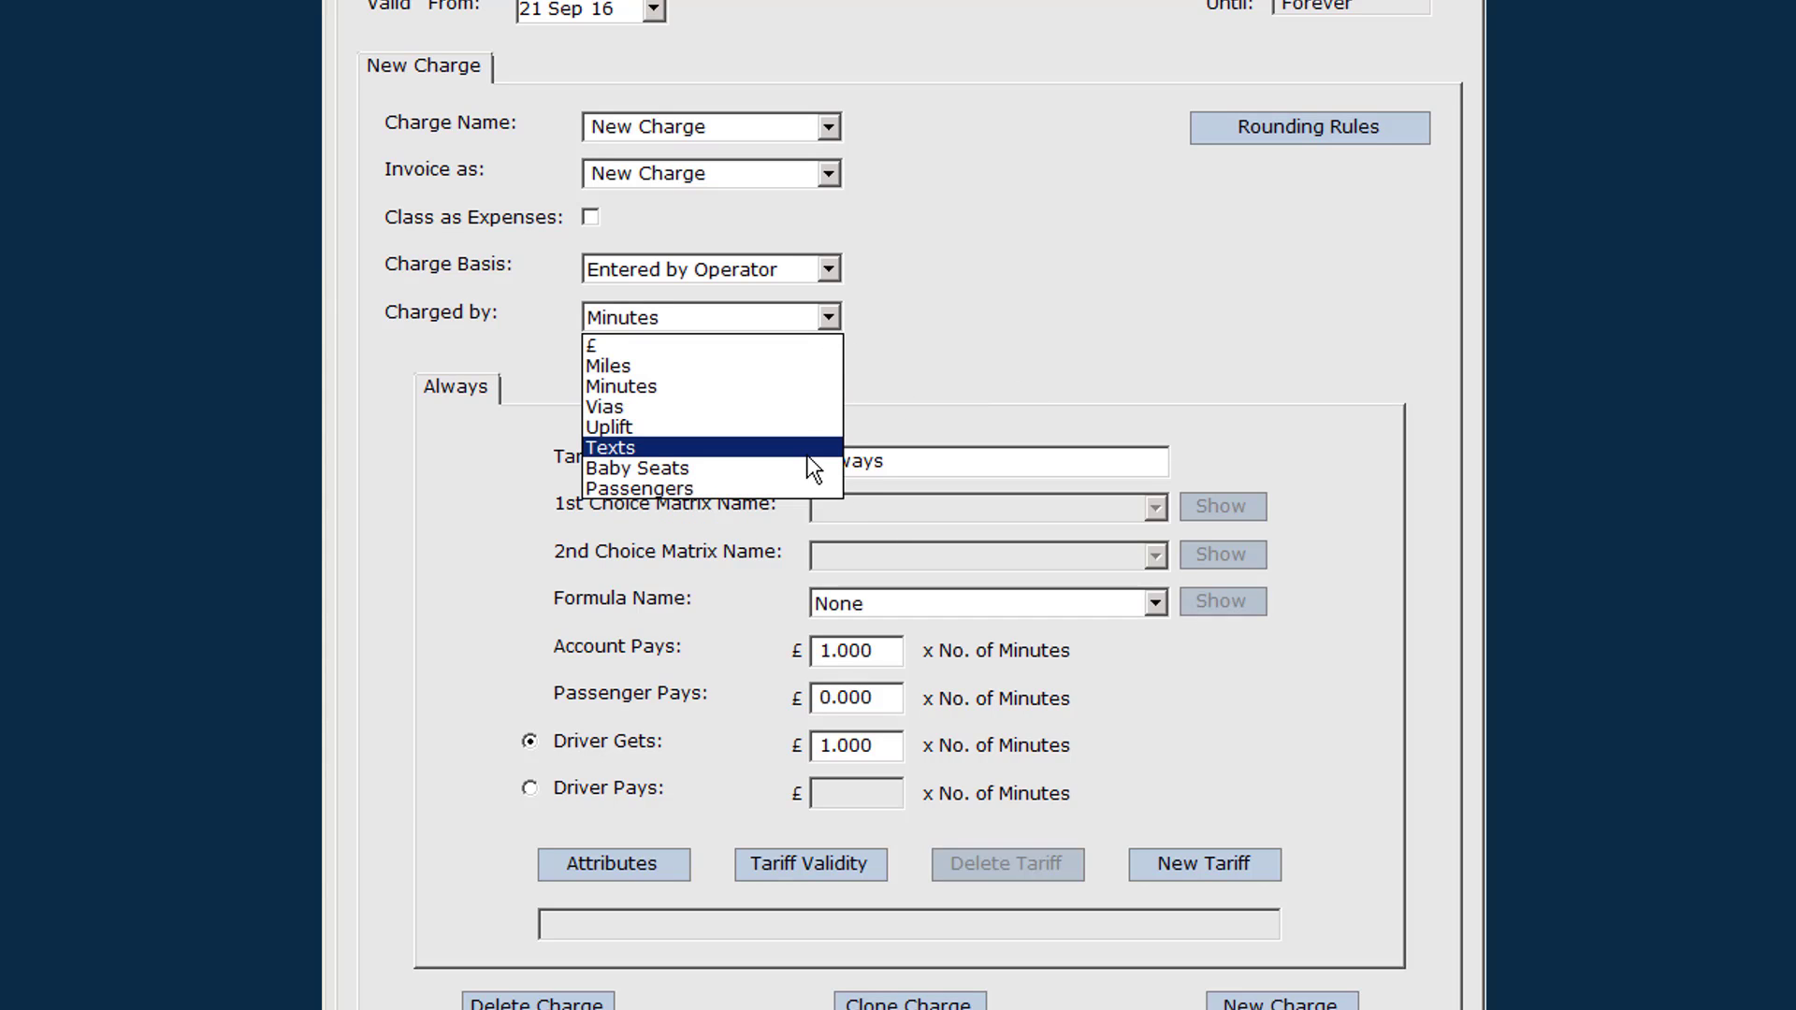
{"action": "left_click", "coordinate": [975, 306]}
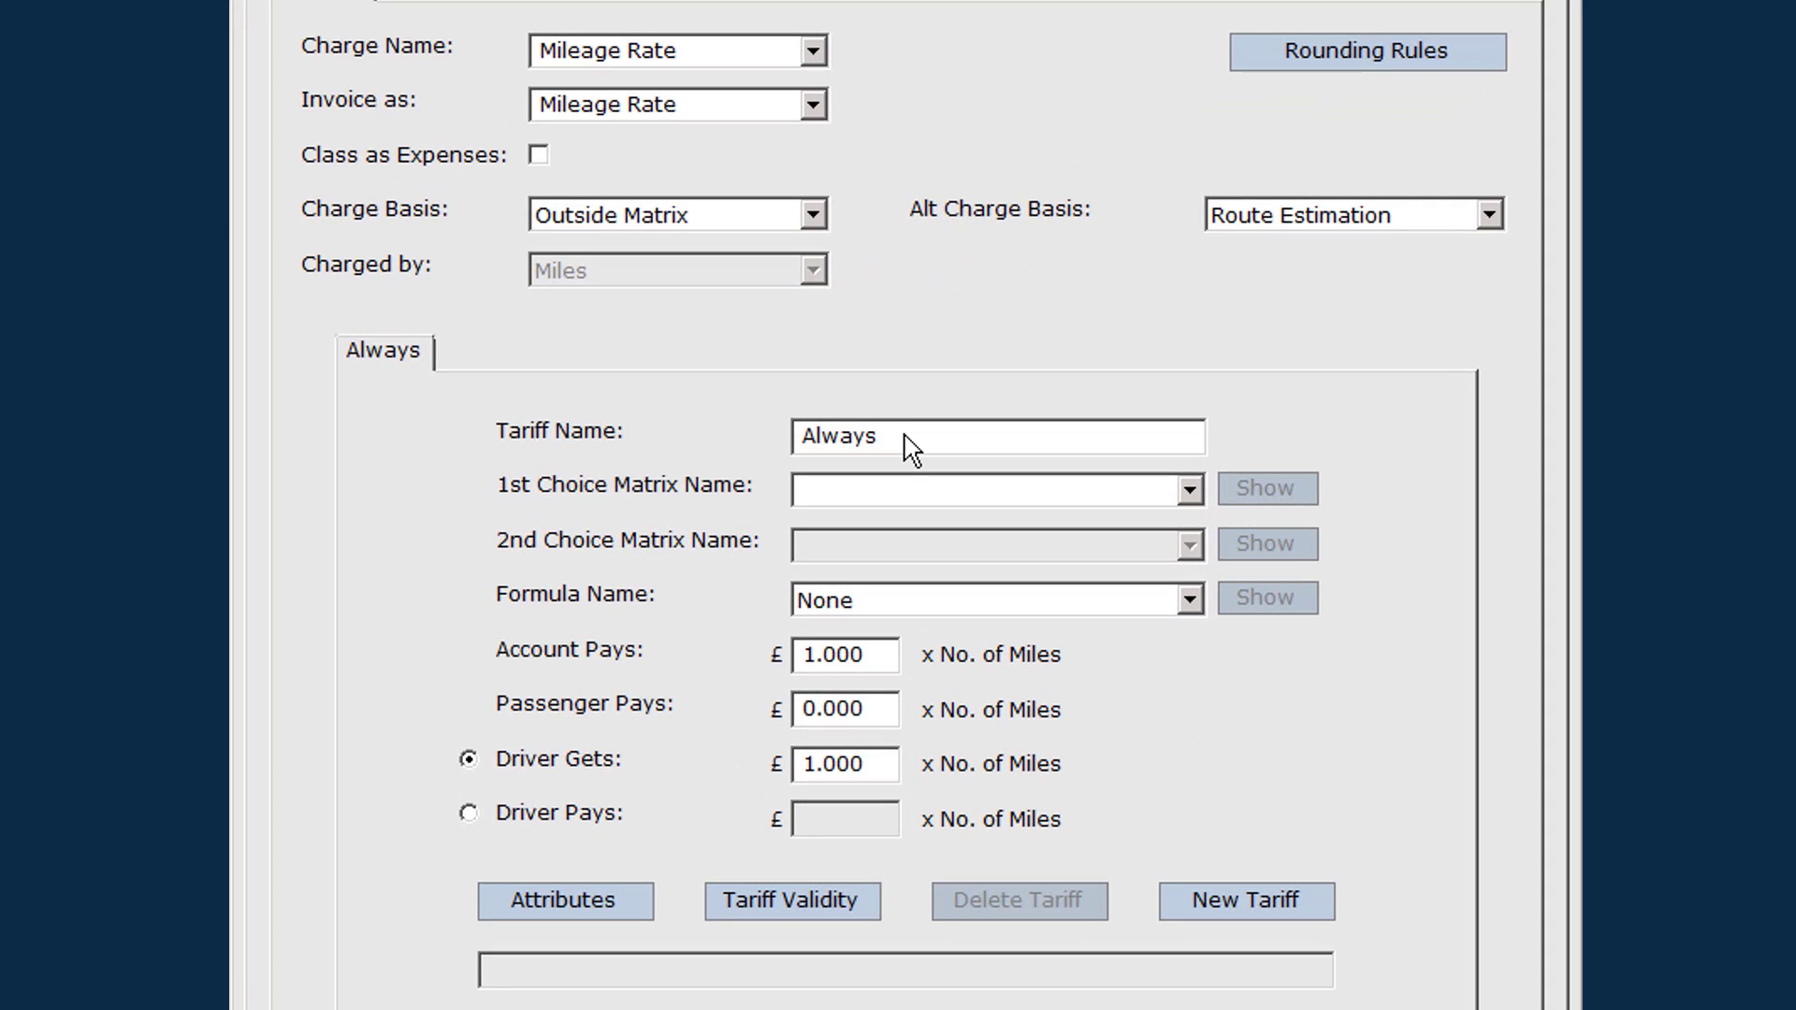
Rename the Mileage Rate charge's Always tariff as Double Time and require the 5-Seater [5] vehicle attribute for it
{"action": "left_click_drag", "start_coordinate": [905, 436], "coordinate": [761, 441]}
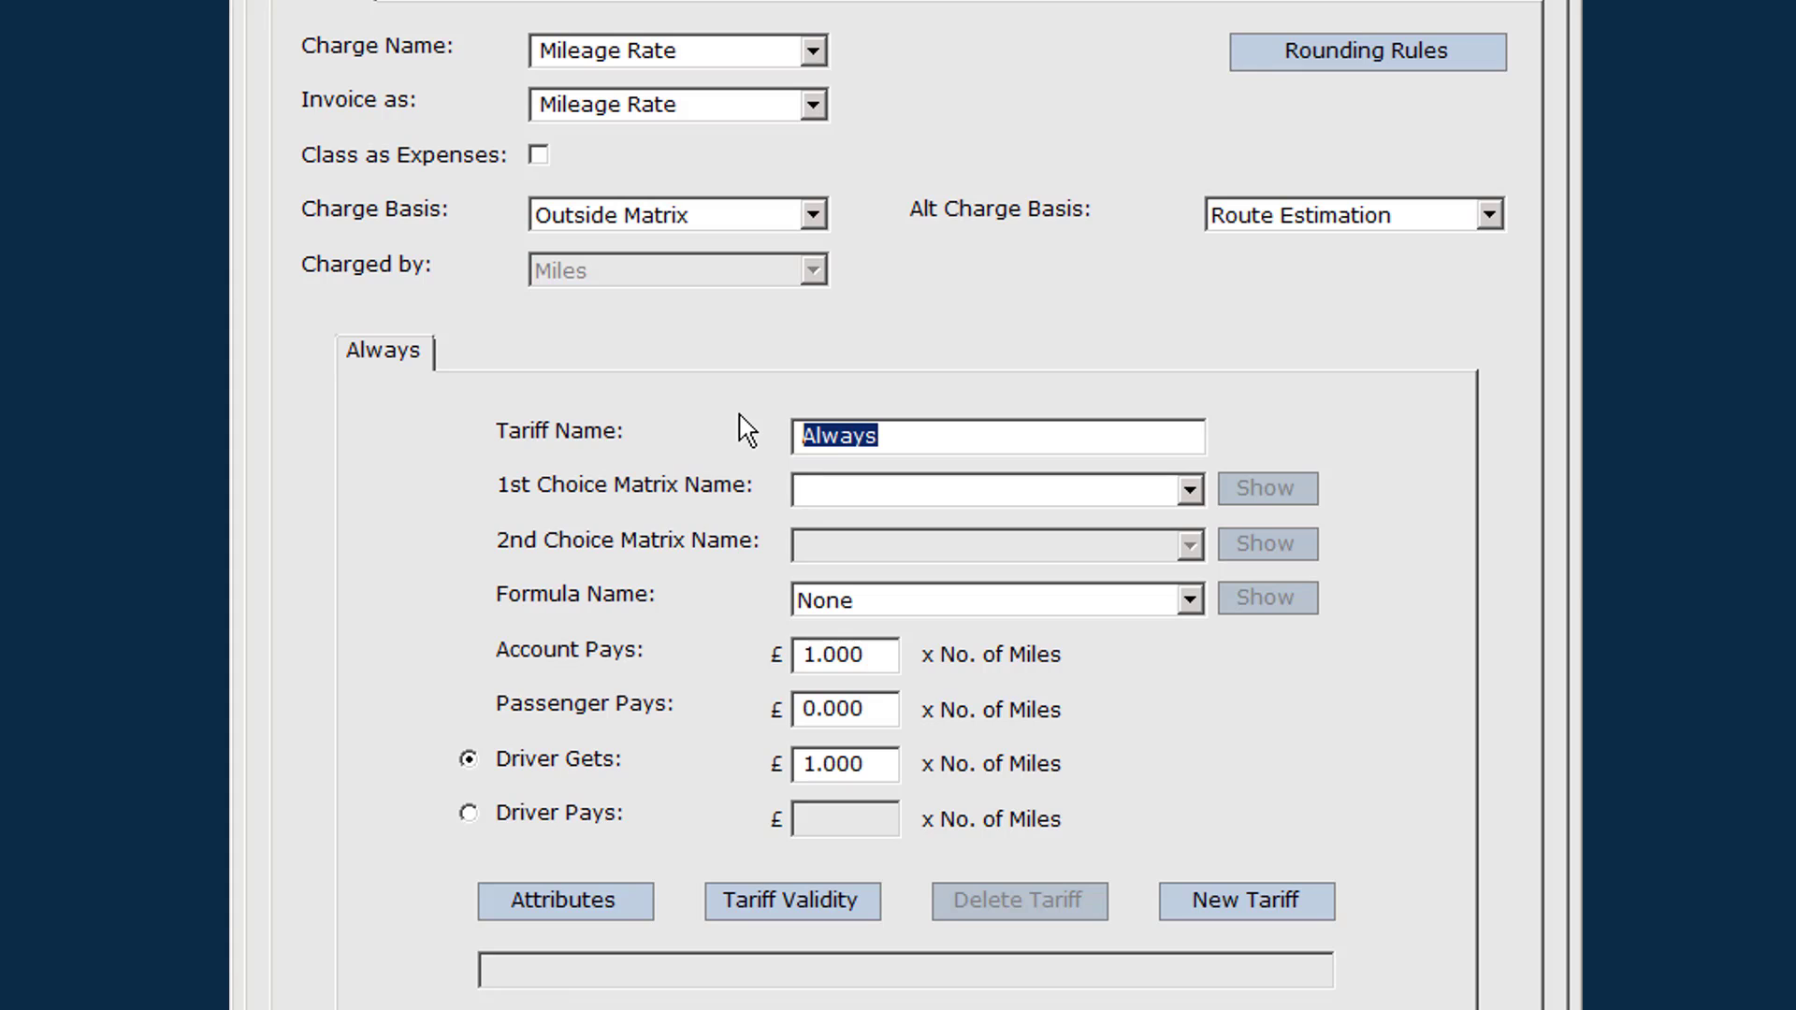
{"action": "type", "text": "Double"}
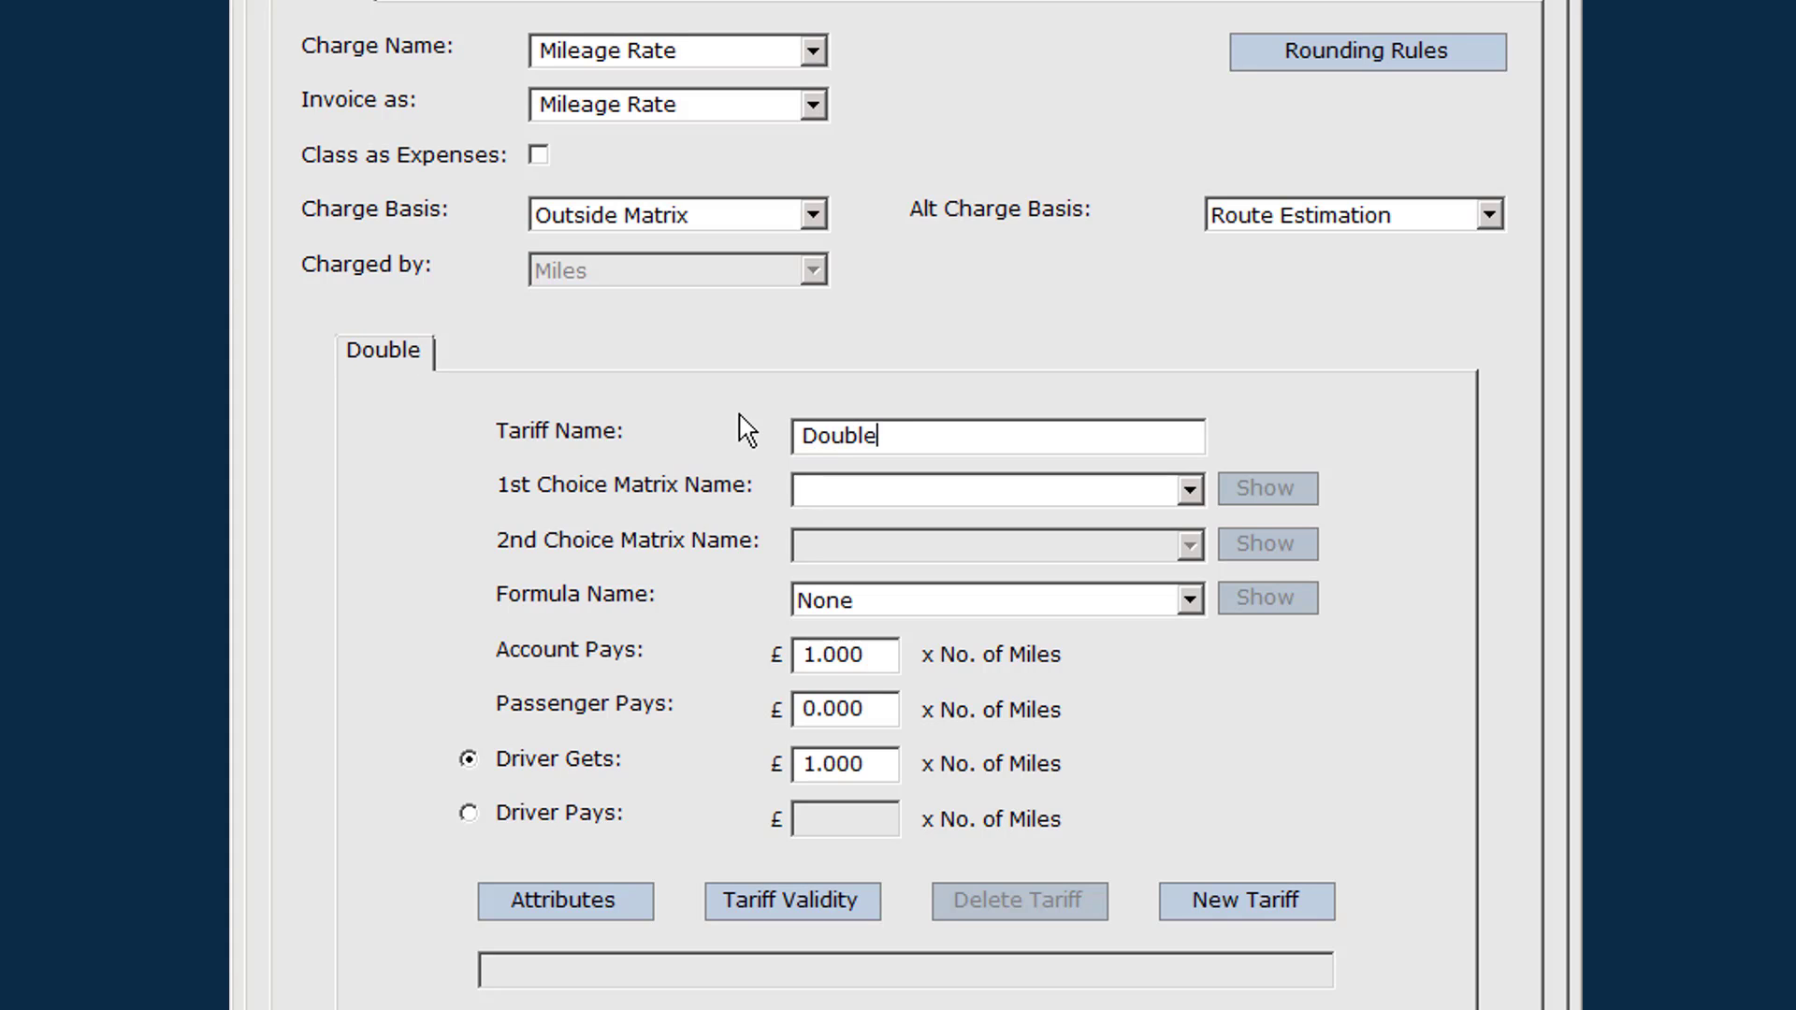
{"action": "type", "text": " Time"}
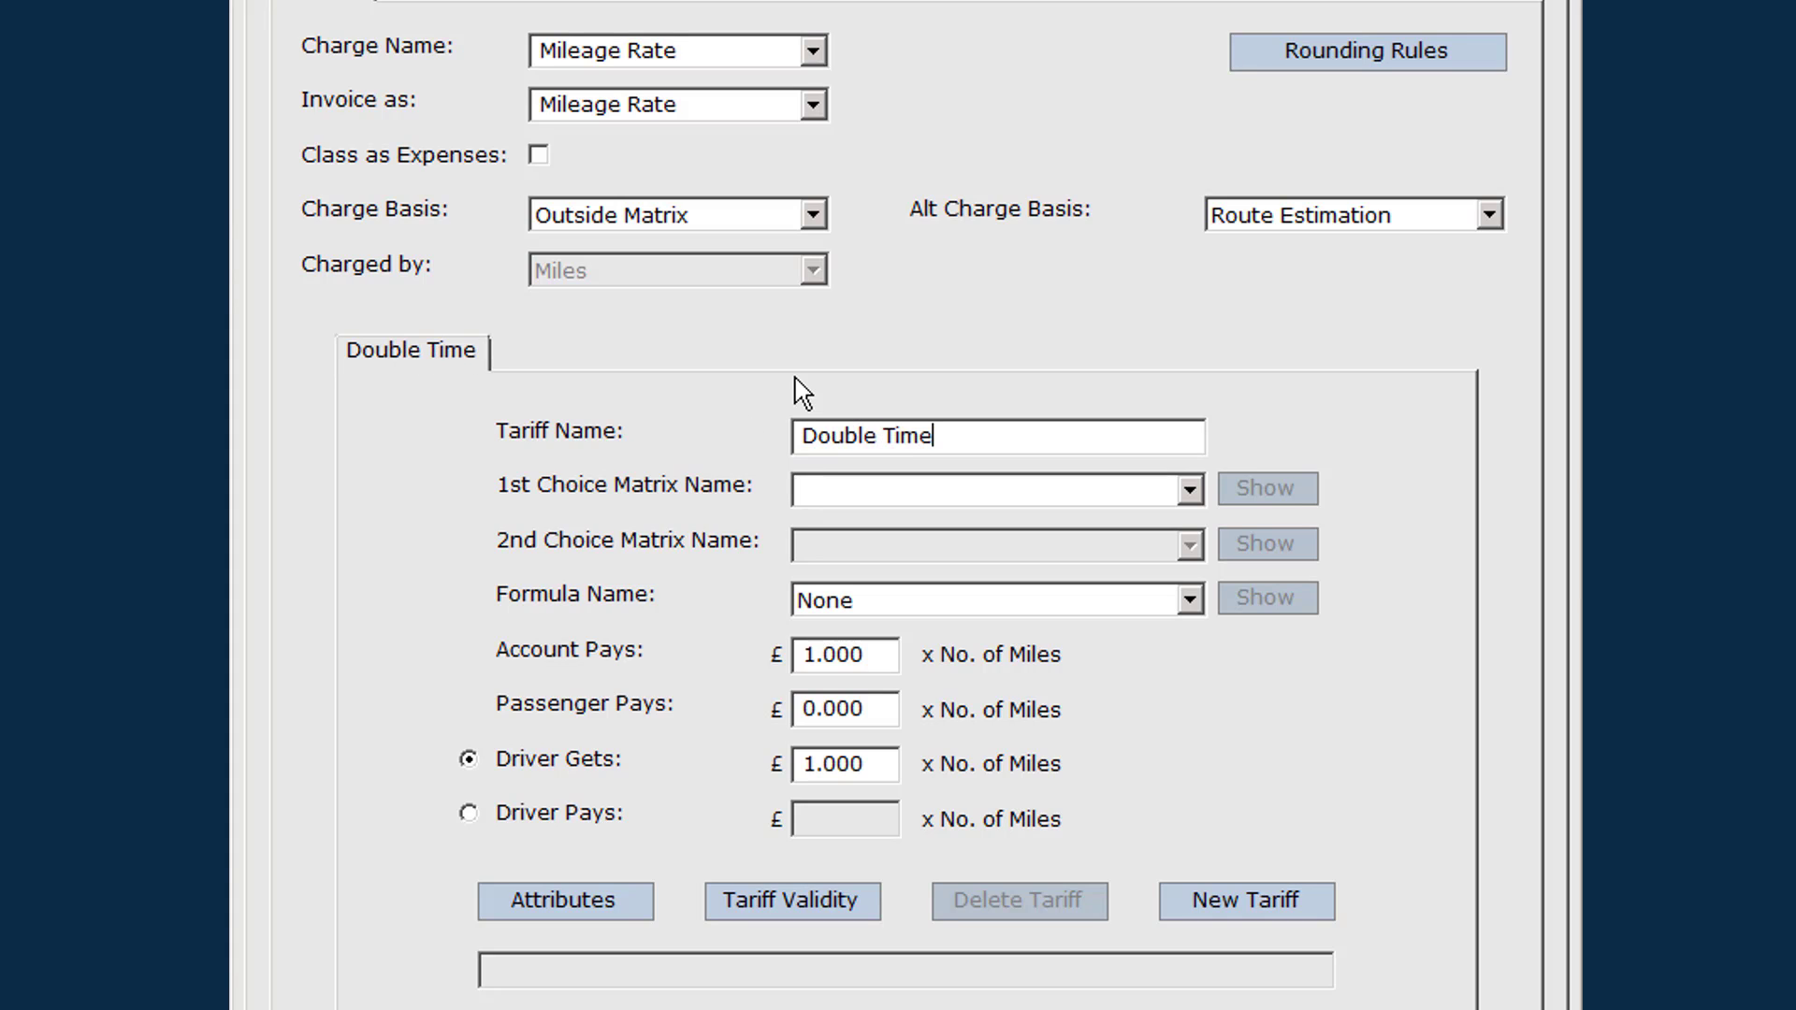
{"action": "left_click", "coordinate": [589, 912]}
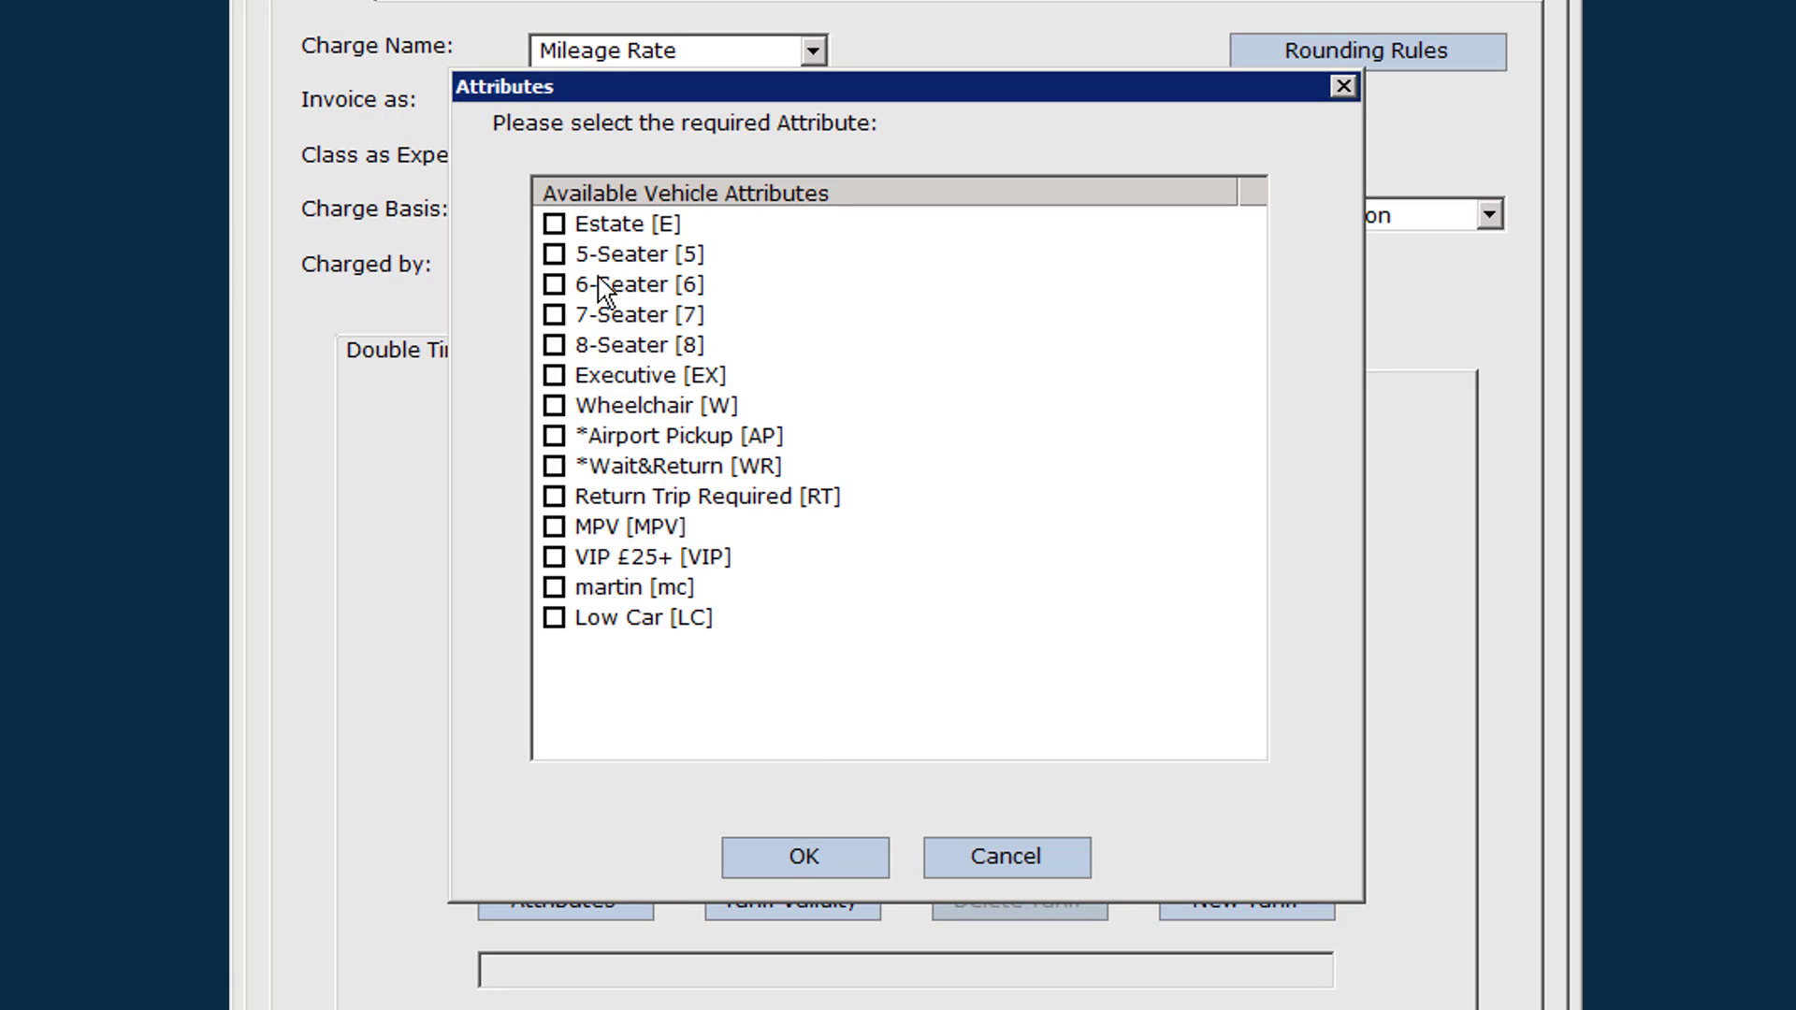
{"action": "left_click", "coordinate": [555, 257]}
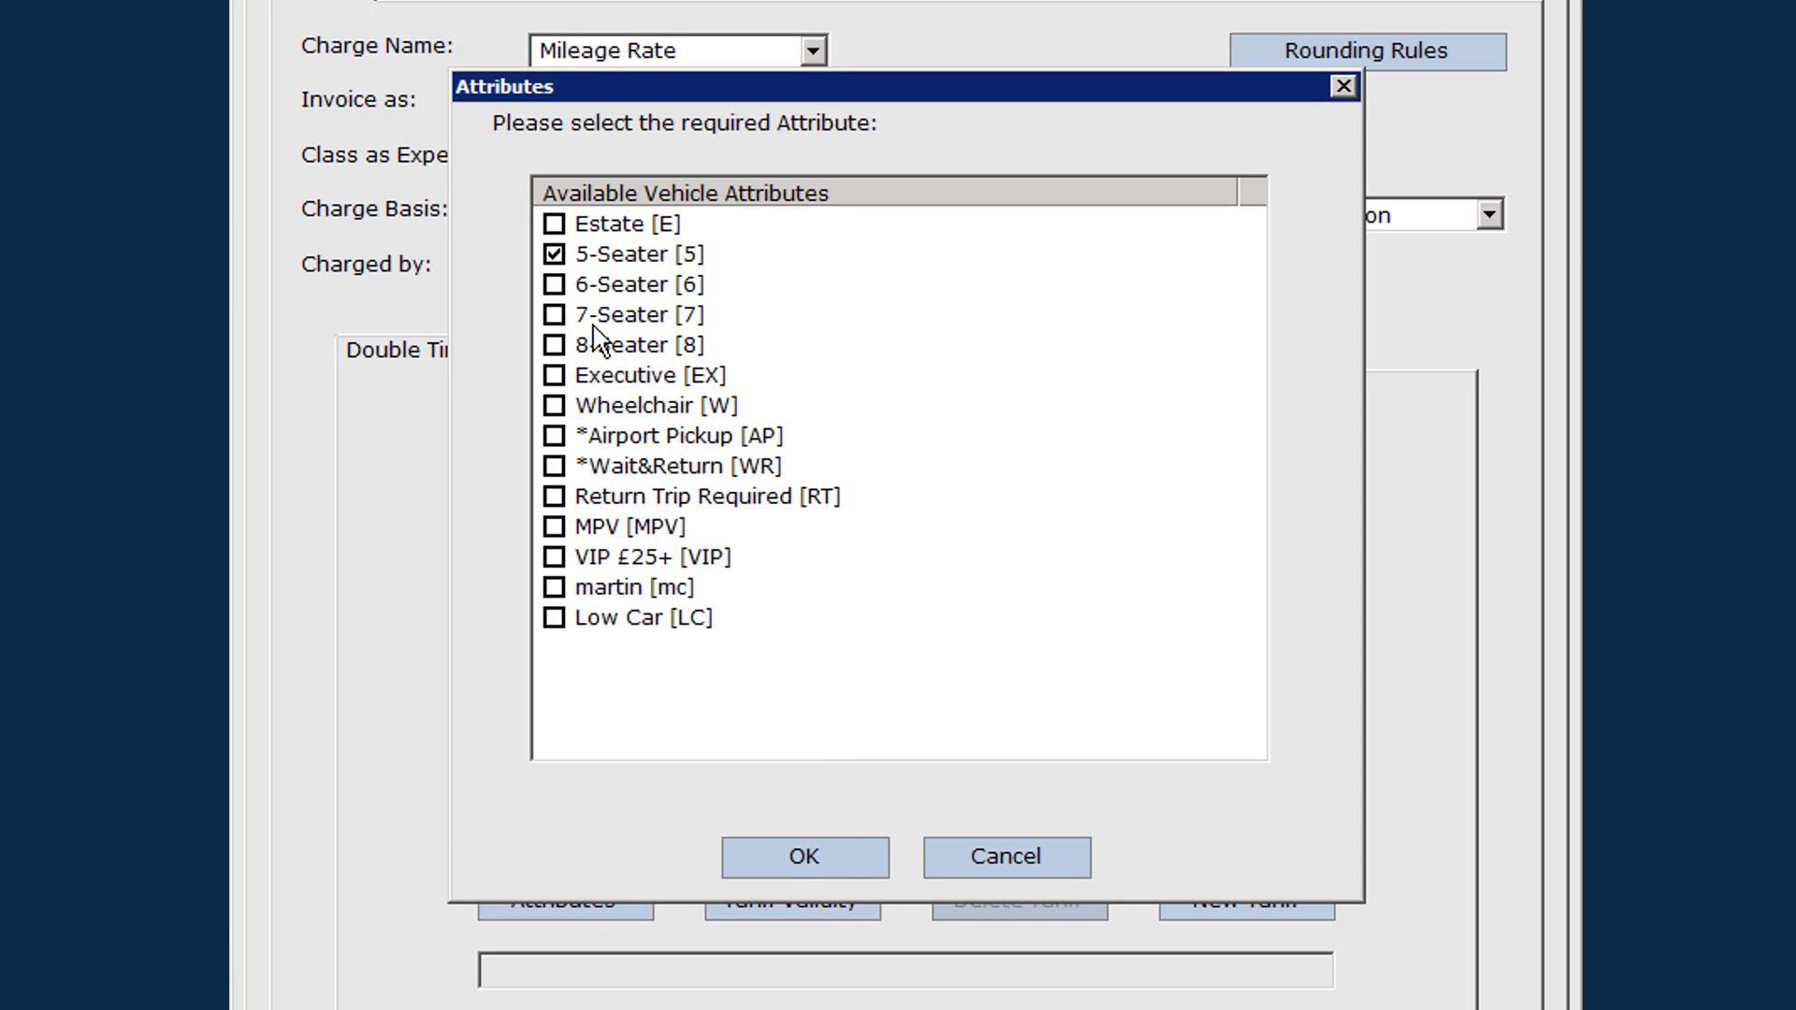
{"action": "left_click", "coordinate": [817, 851]}
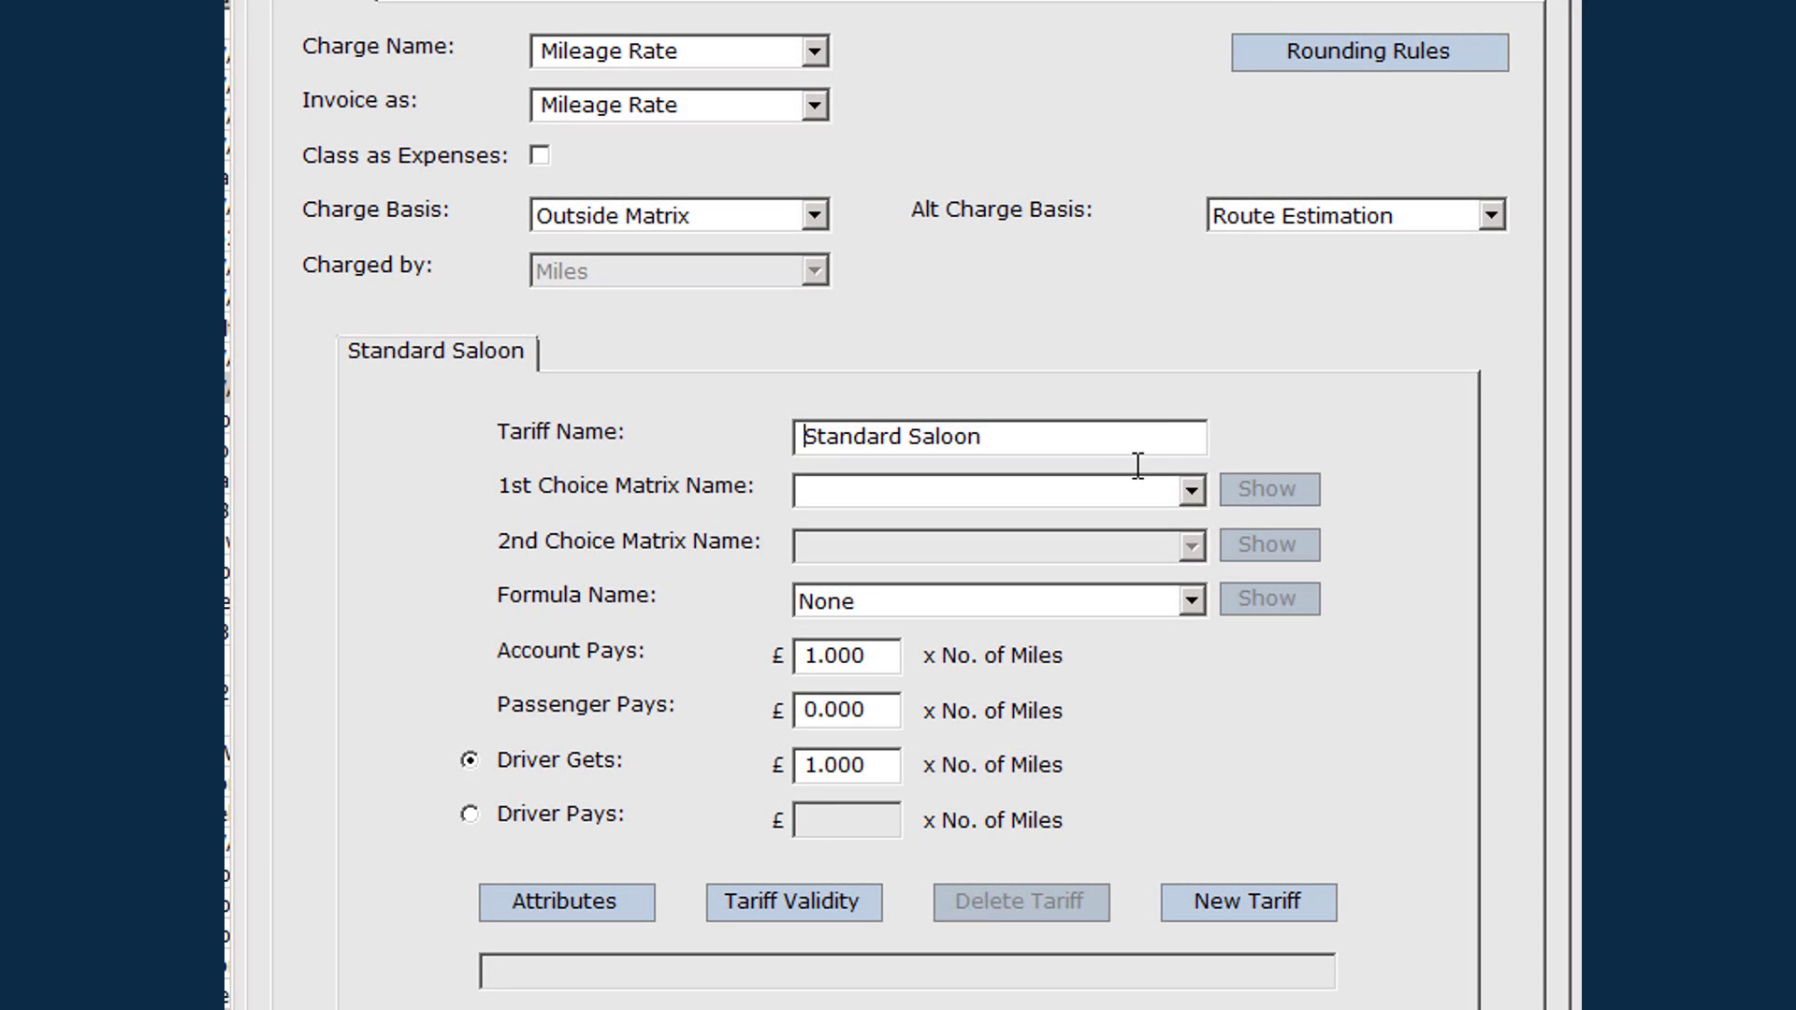
Assign saloon postcode matrix as first choice, Rutland as second choice and Cash [S] as the formula of the Standard Saloon tariff
{"action": "left_click", "coordinate": [1191, 493]}
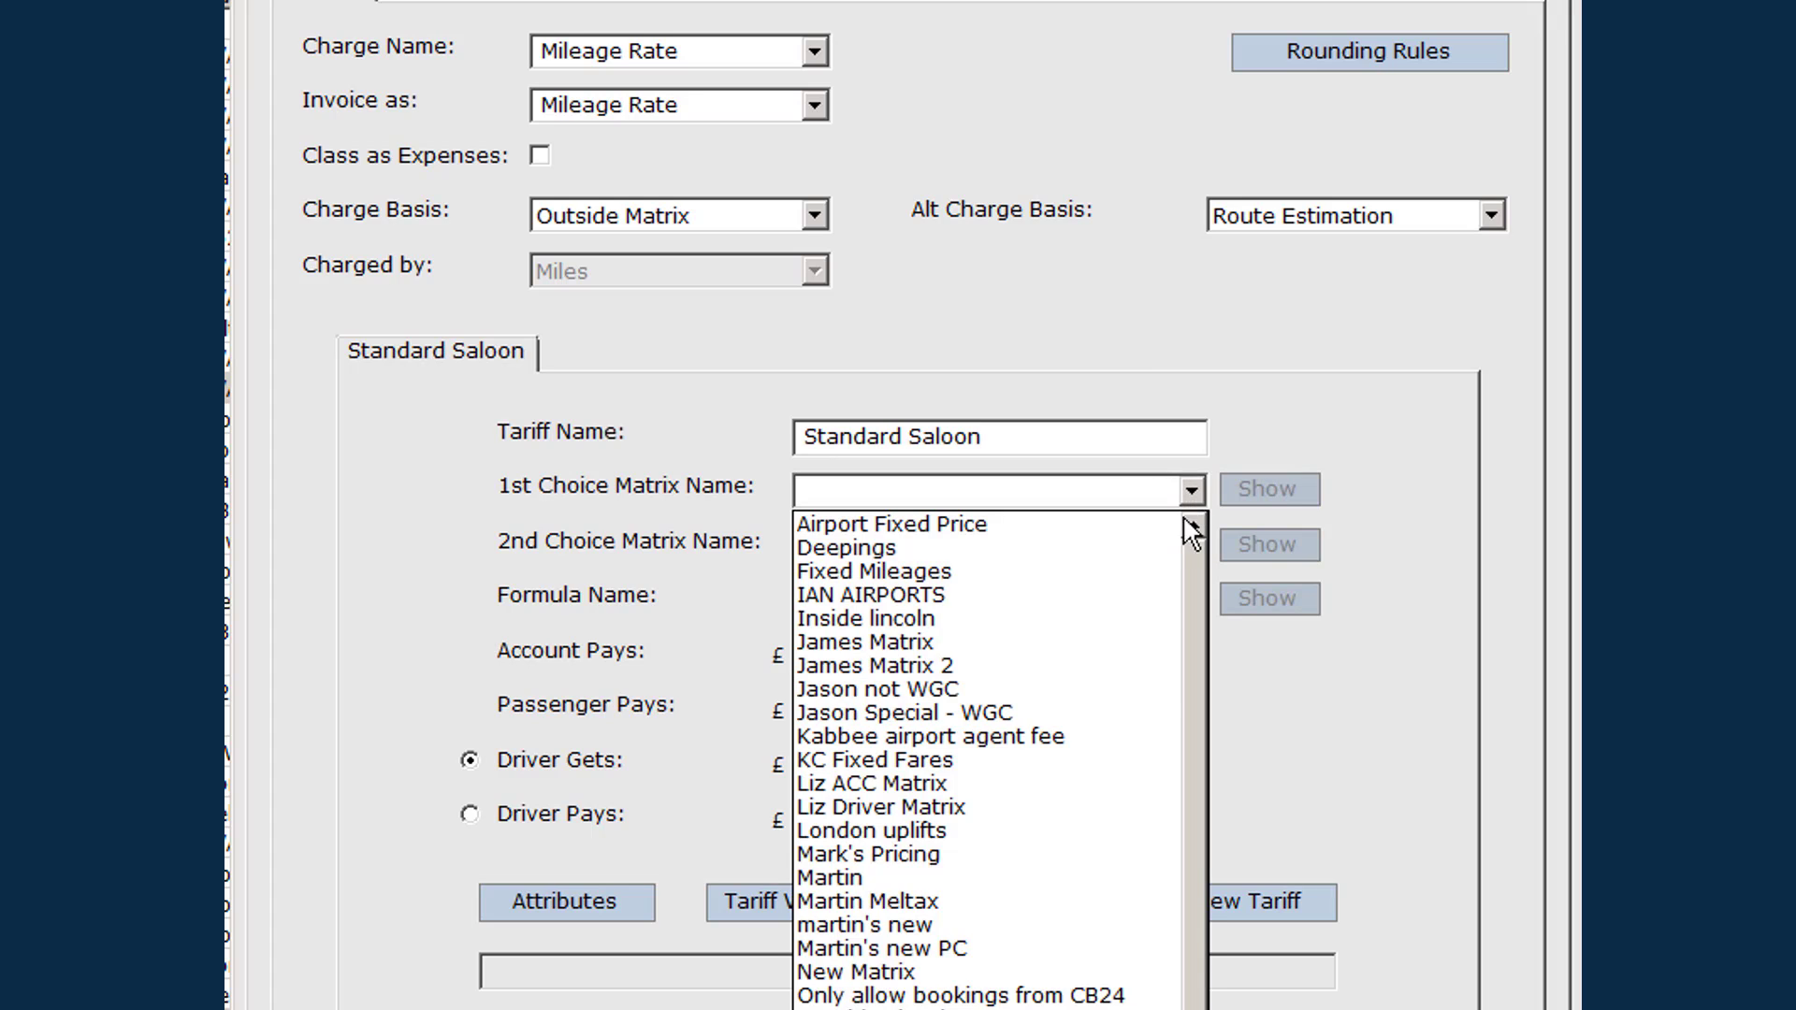
{"action": "left_click", "coordinate": [1022, 982]}
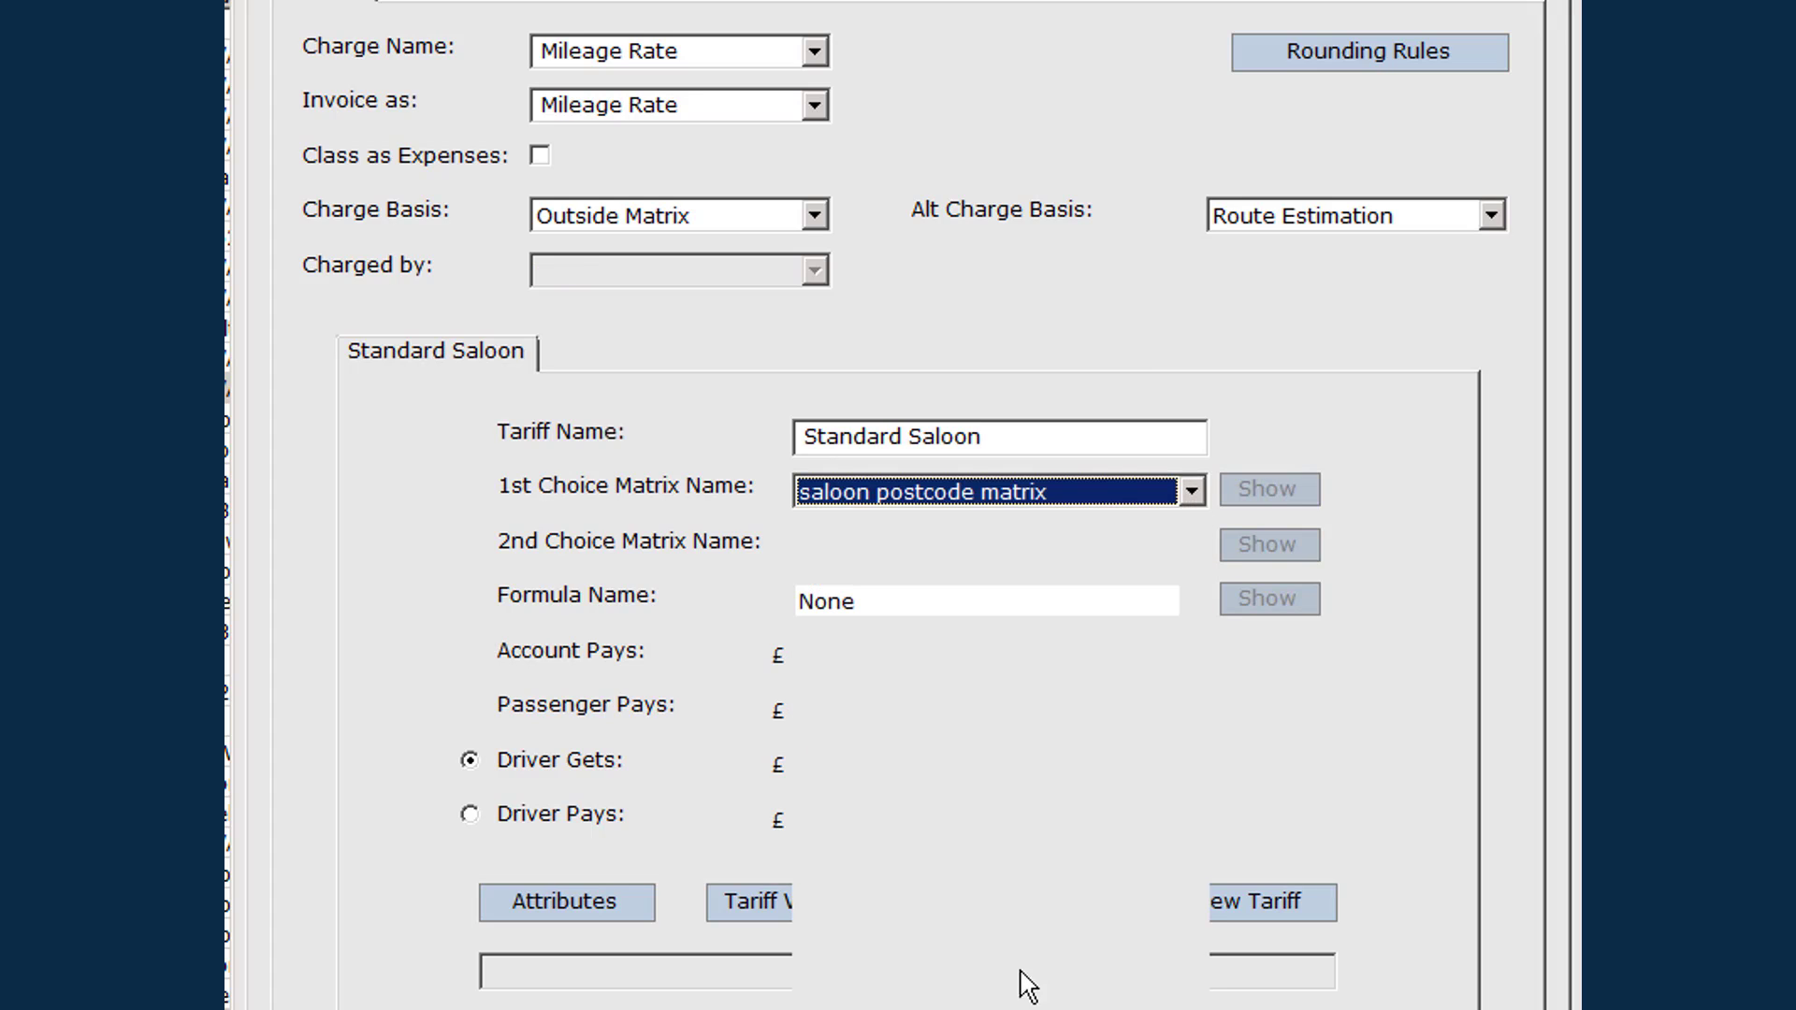
{"action": "left_click", "coordinate": [1191, 548]}
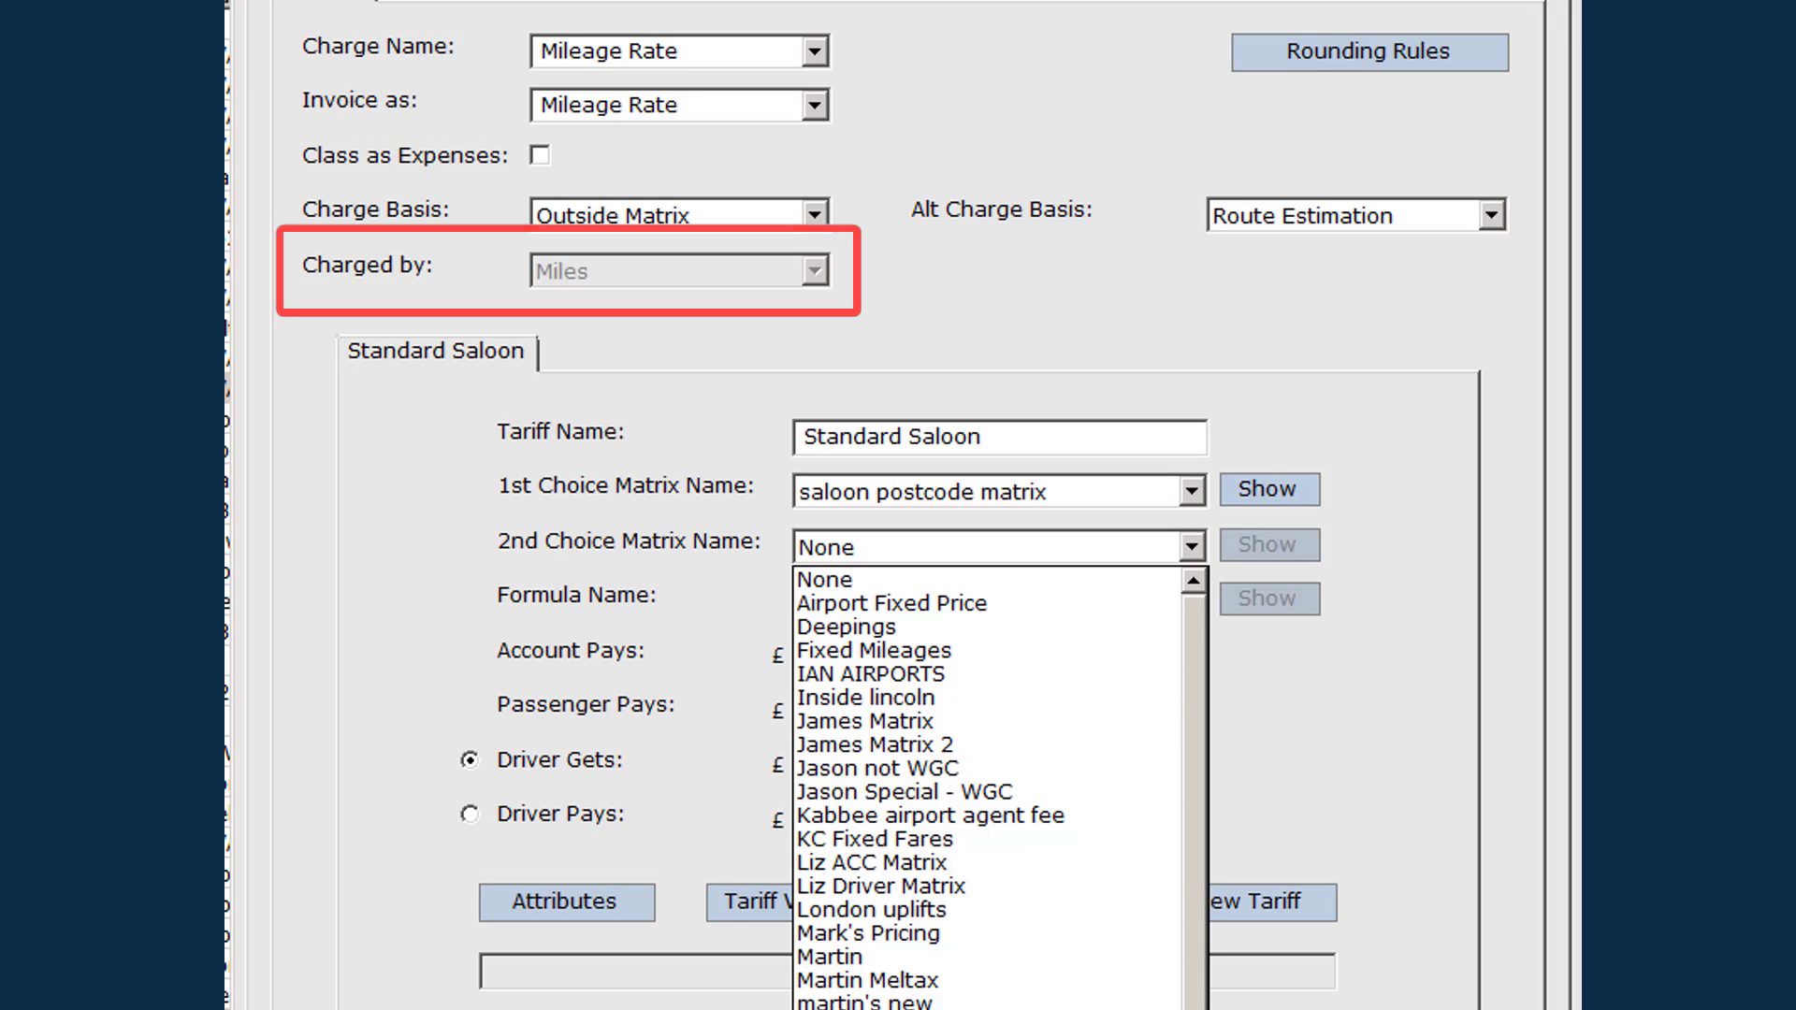
{"action": "left_click", "coordinate": [1038, 1008]}
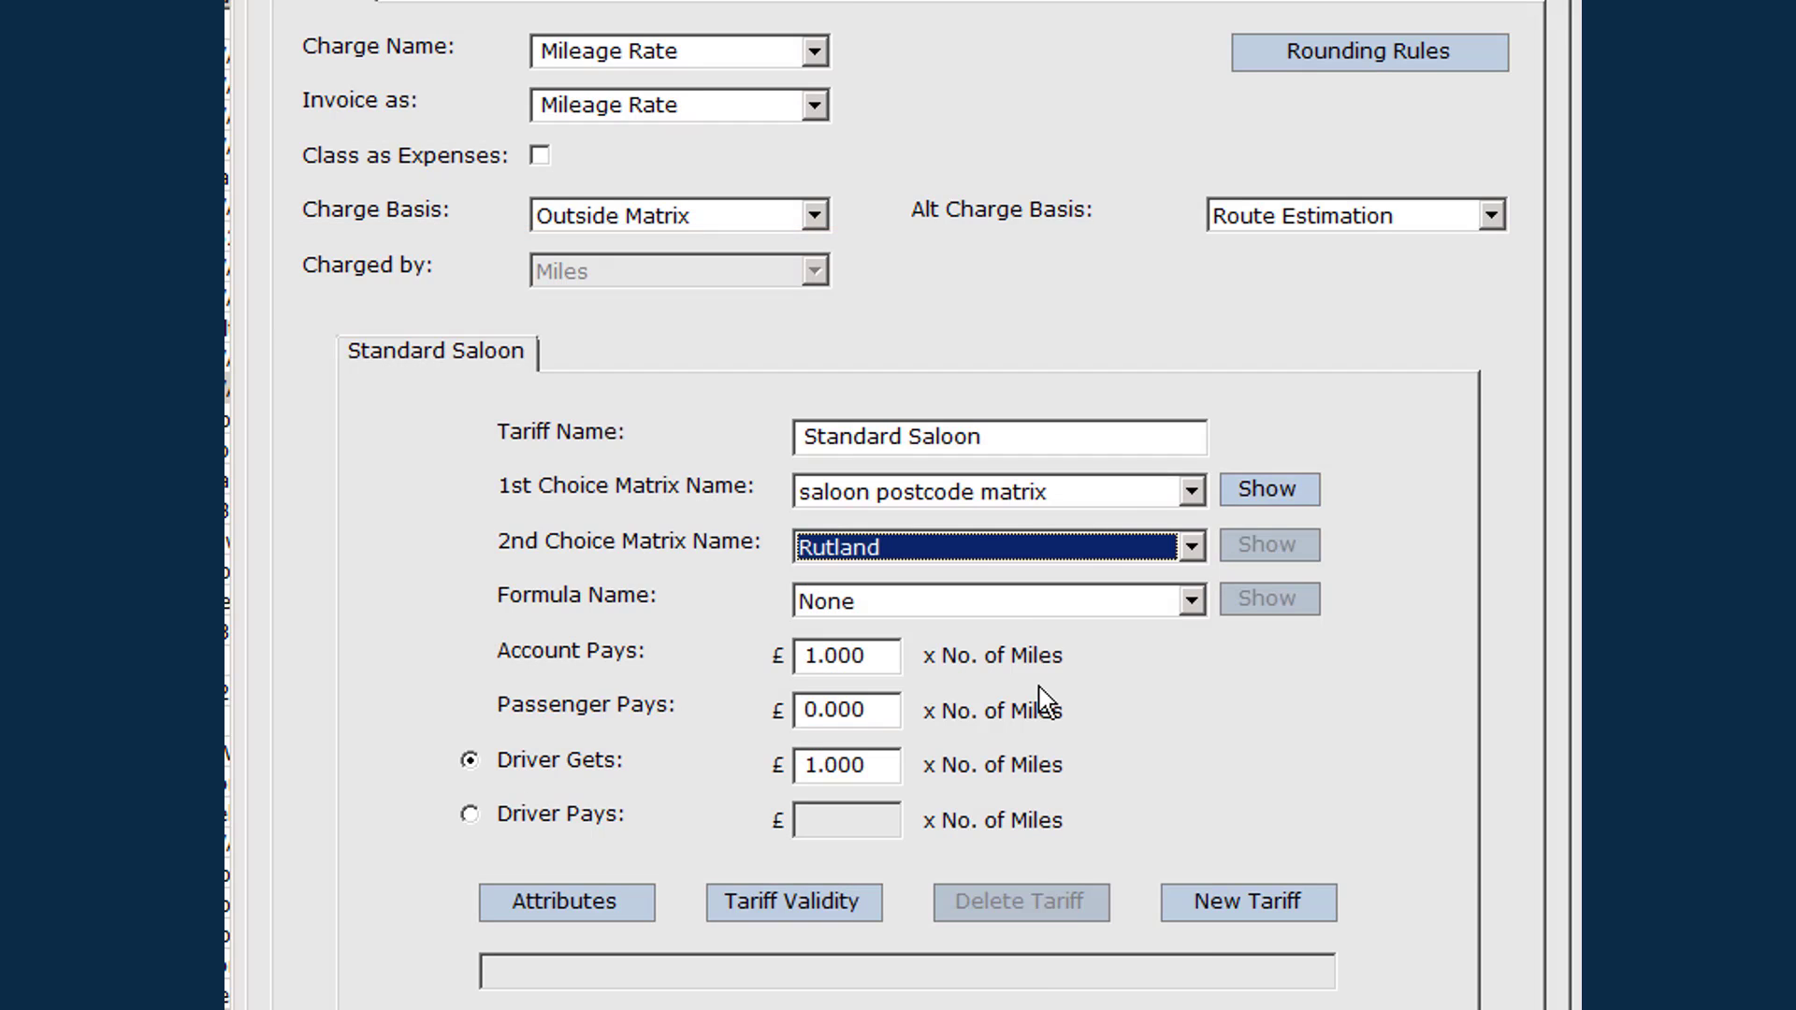
{"action": "left_click", "coordinate": [1038, 606]}
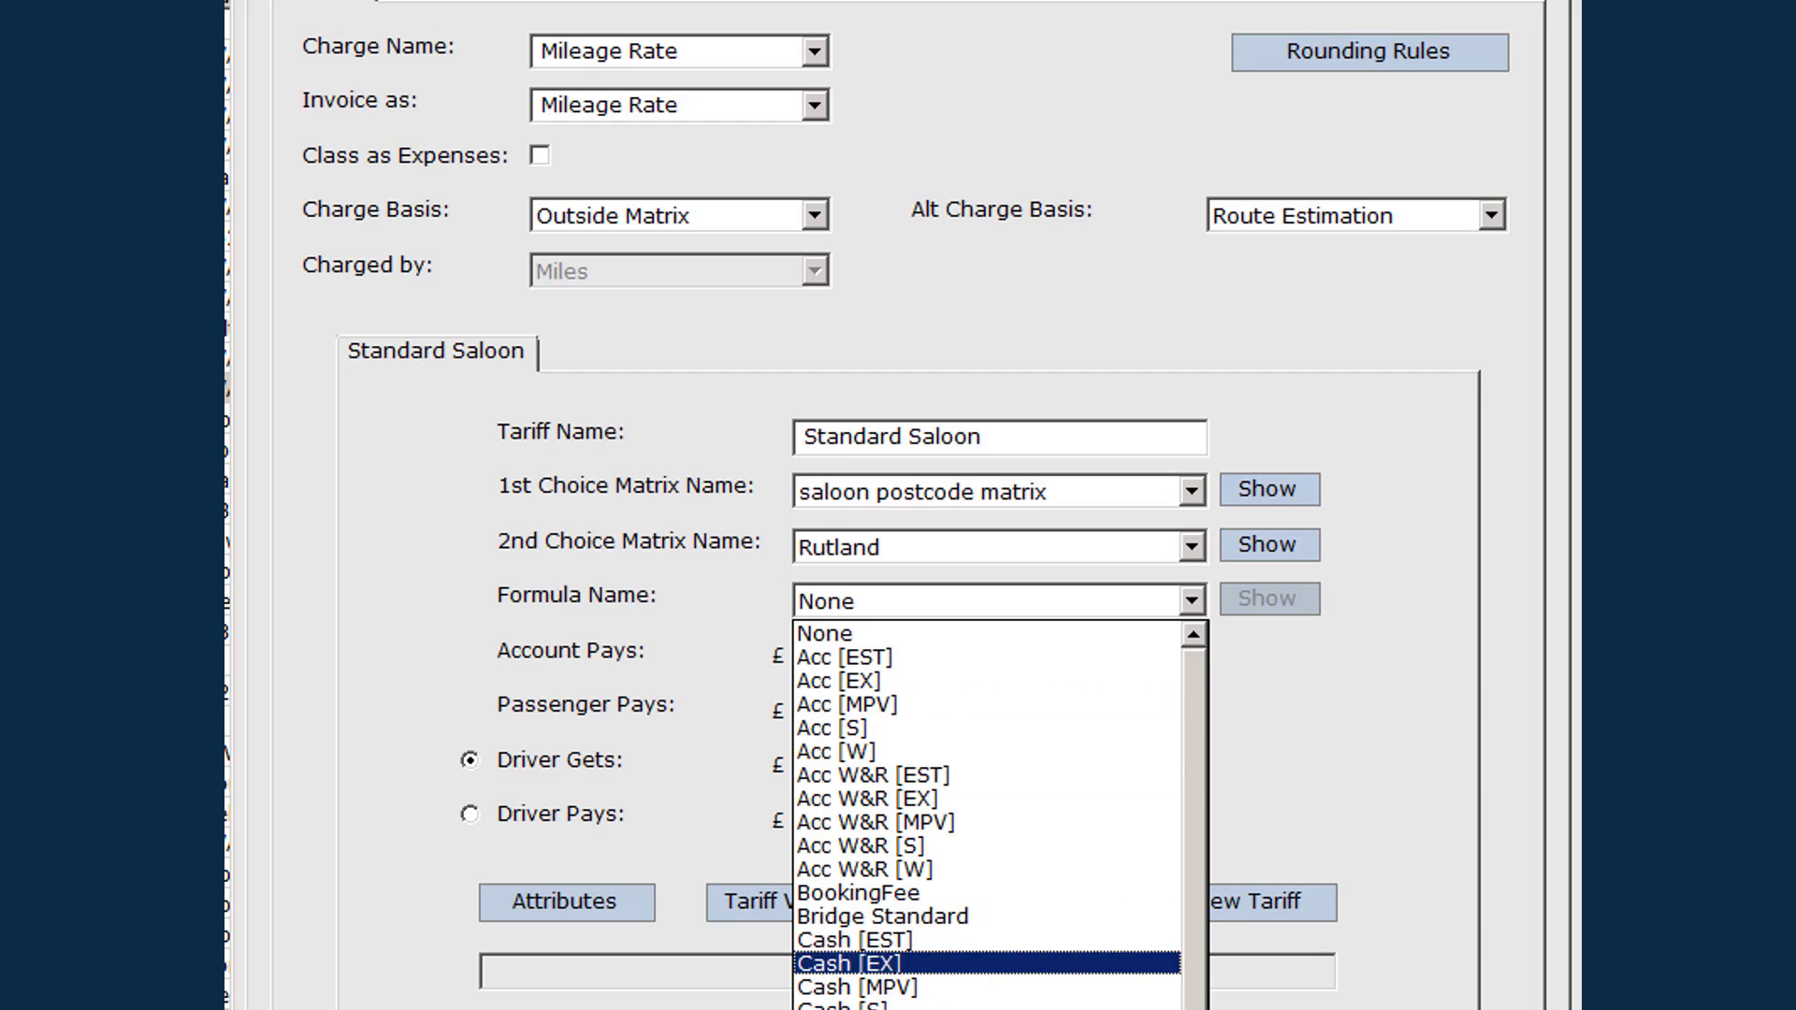
{"action": "left_click", "coordinate": [889, 1005]}
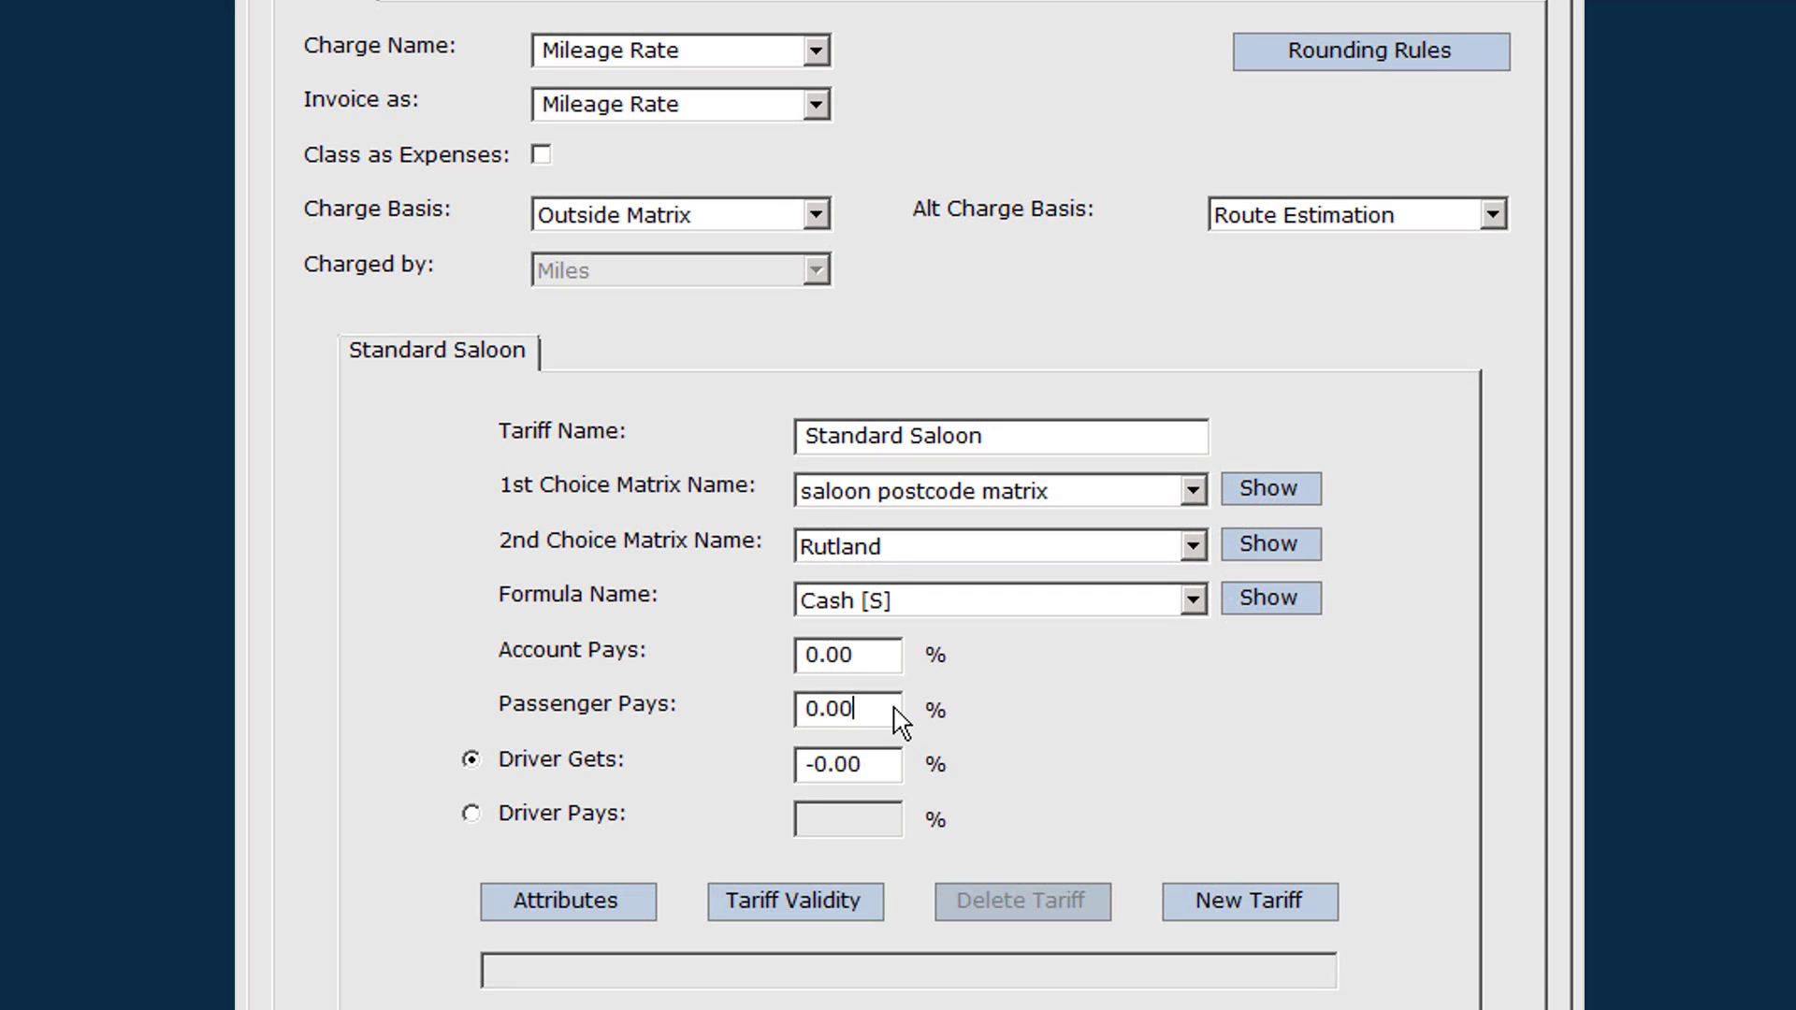
Set both Passenger Pays and Driver Gets of the Standard Saloon tariff to 100%
{"action": "double_click", "coordinate": [894, 708]}
{"action": "type", "text": "100"}
{"action": "key", "text": "Tab"}
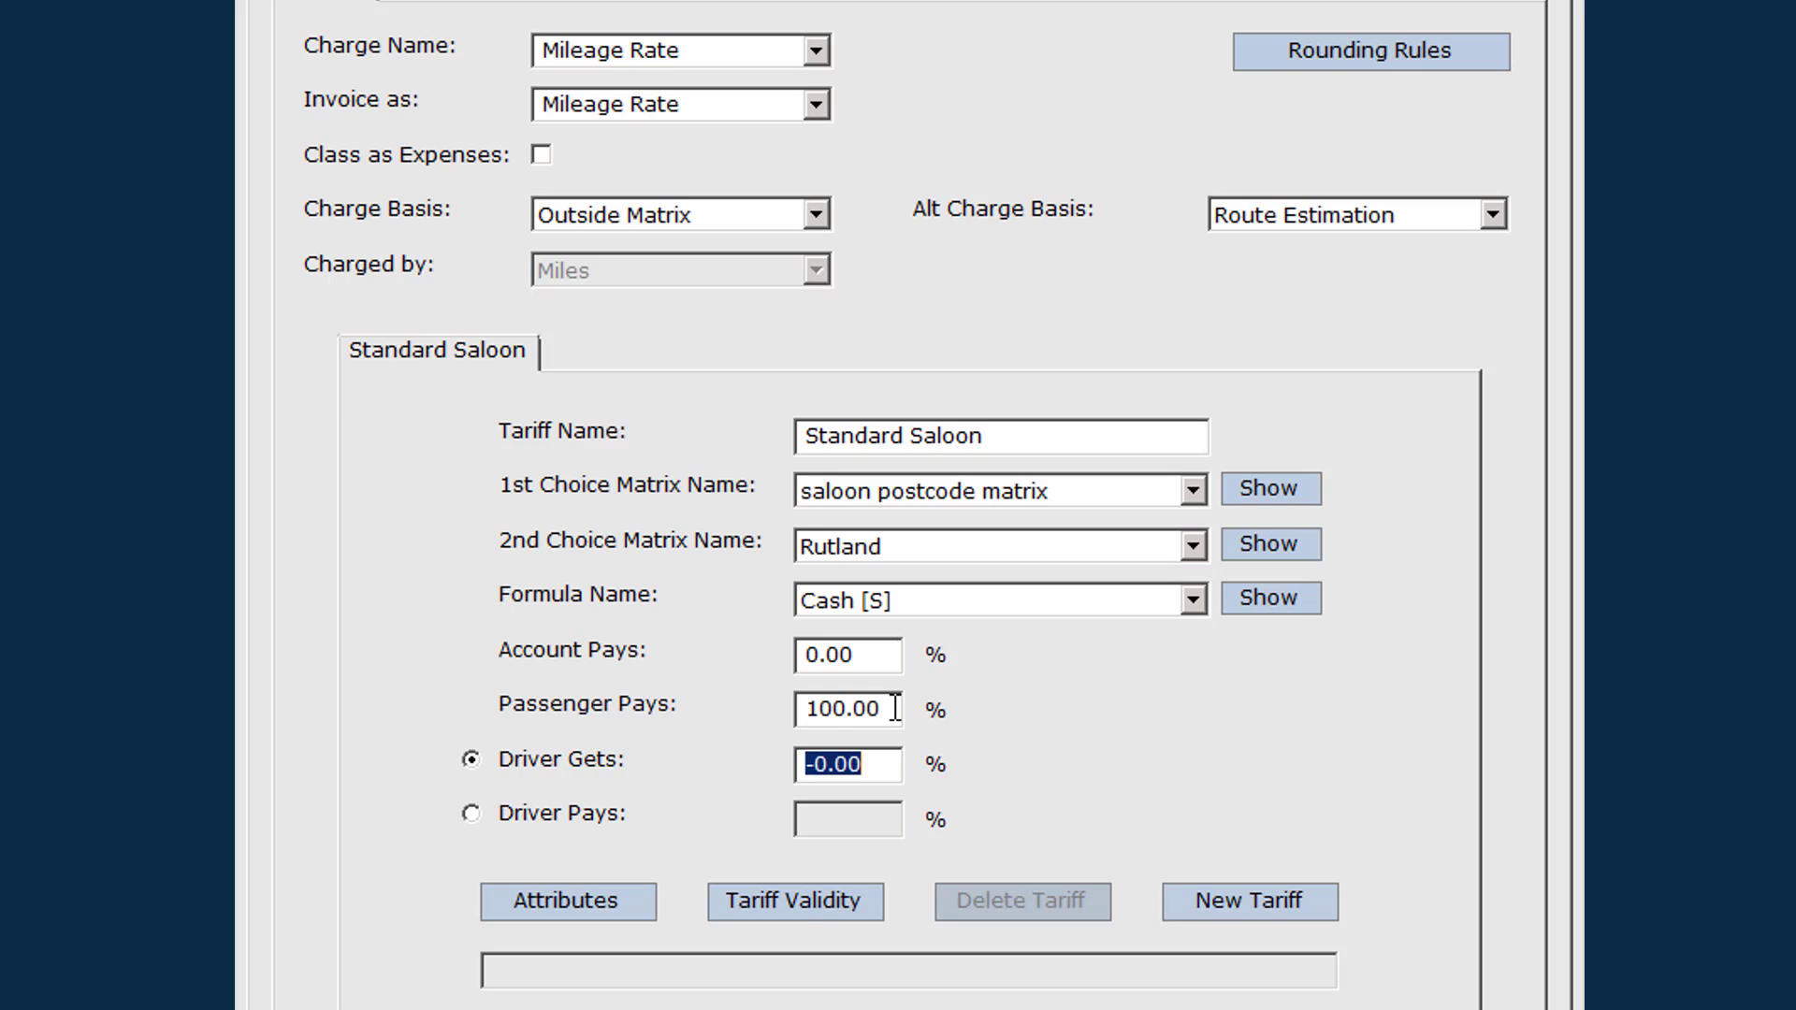
{"action": "type", "text": "100"}
{"action": "key", "text": "Tab"}
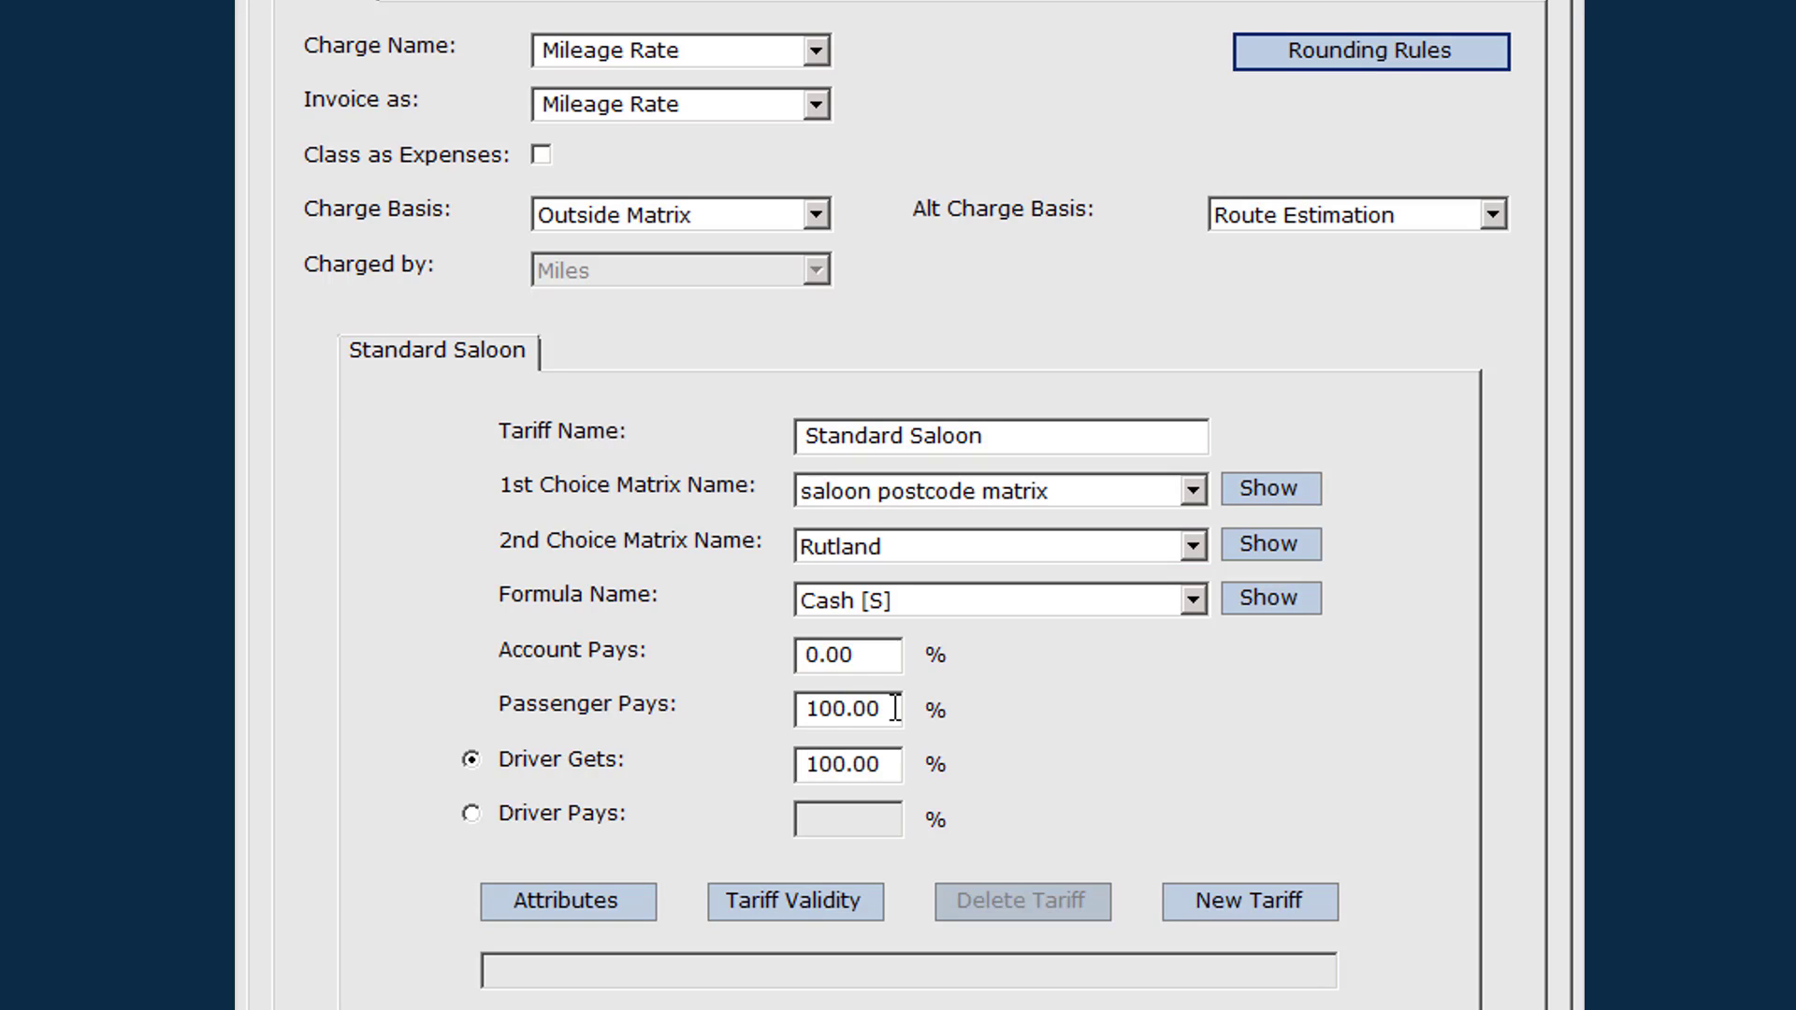
Set the Standard Saloon tariff to Account Pays 120%, Passenger Pays 0% and Driver Gets 80%
{"action": "double_click", "coordinate": [899, 649]}
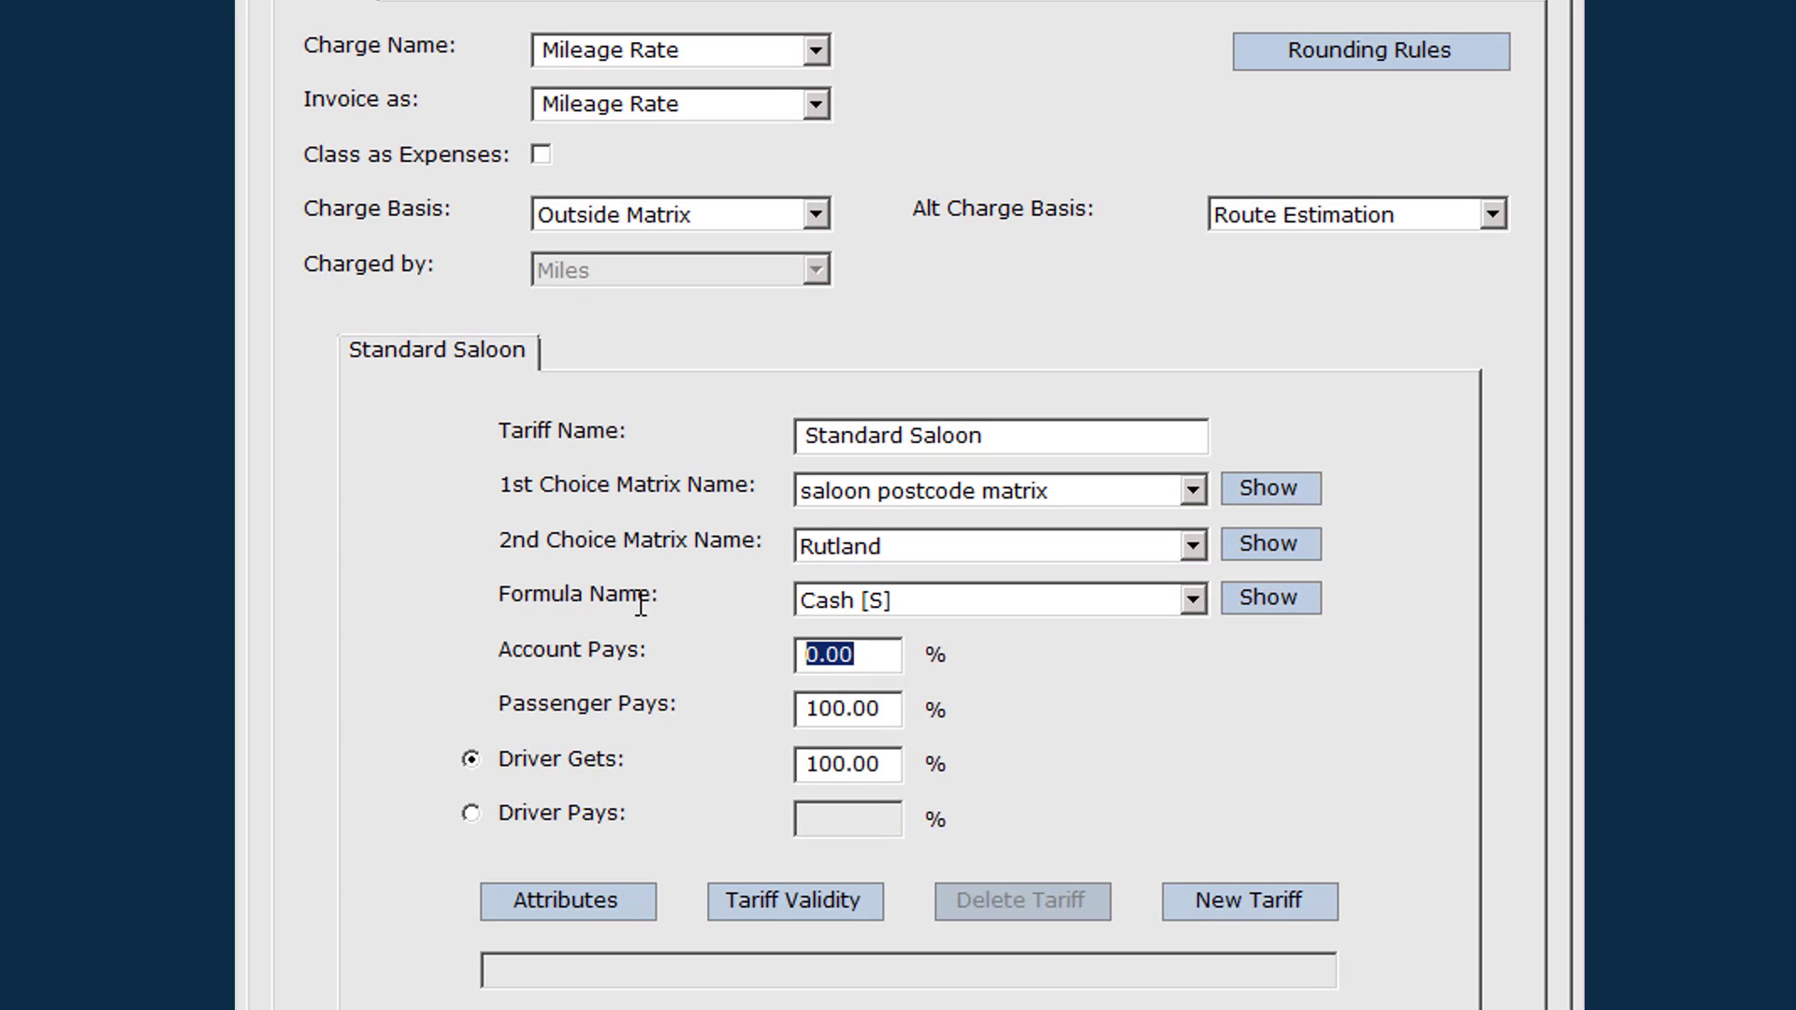
{"action": "type", "text": "120"}
{"action": "double_click", "coordinate": [896, 710]}
{"action": "type", "text": "0"}
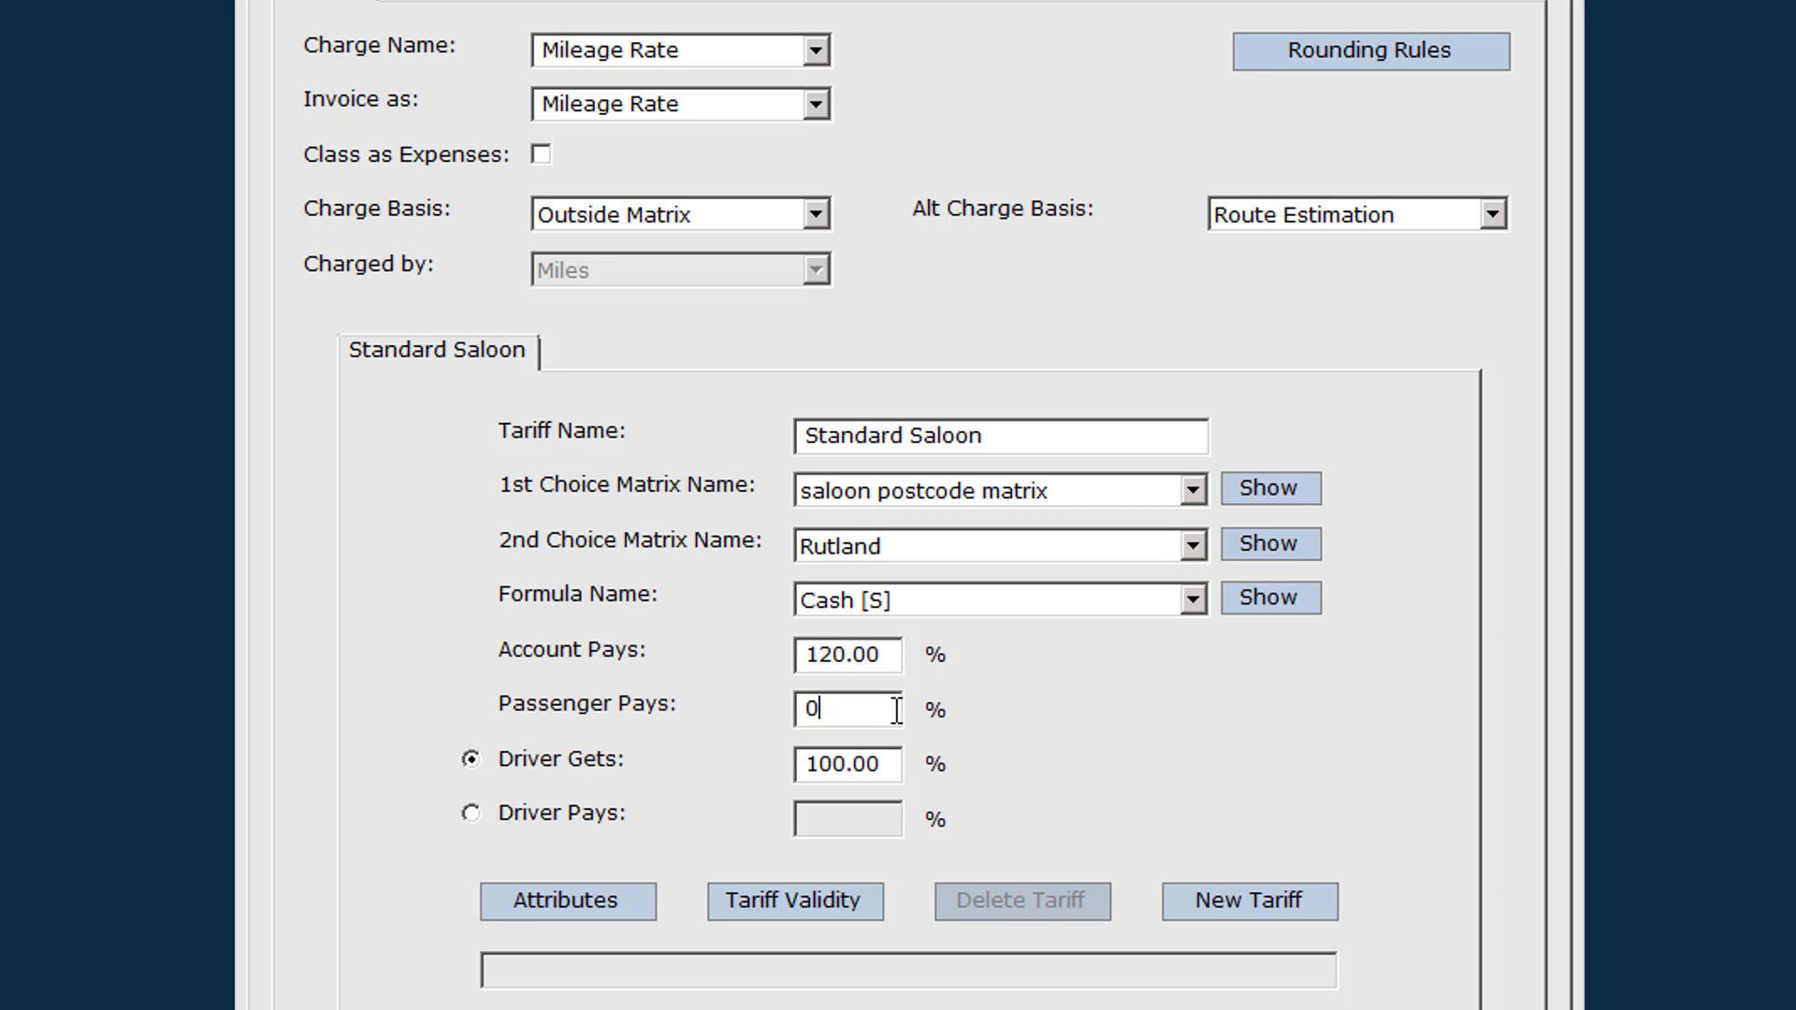
{"action": "key", "text": "Tab"}
{"action": "type", "text": "80"}
{"action": "key", "text": "Tab"}
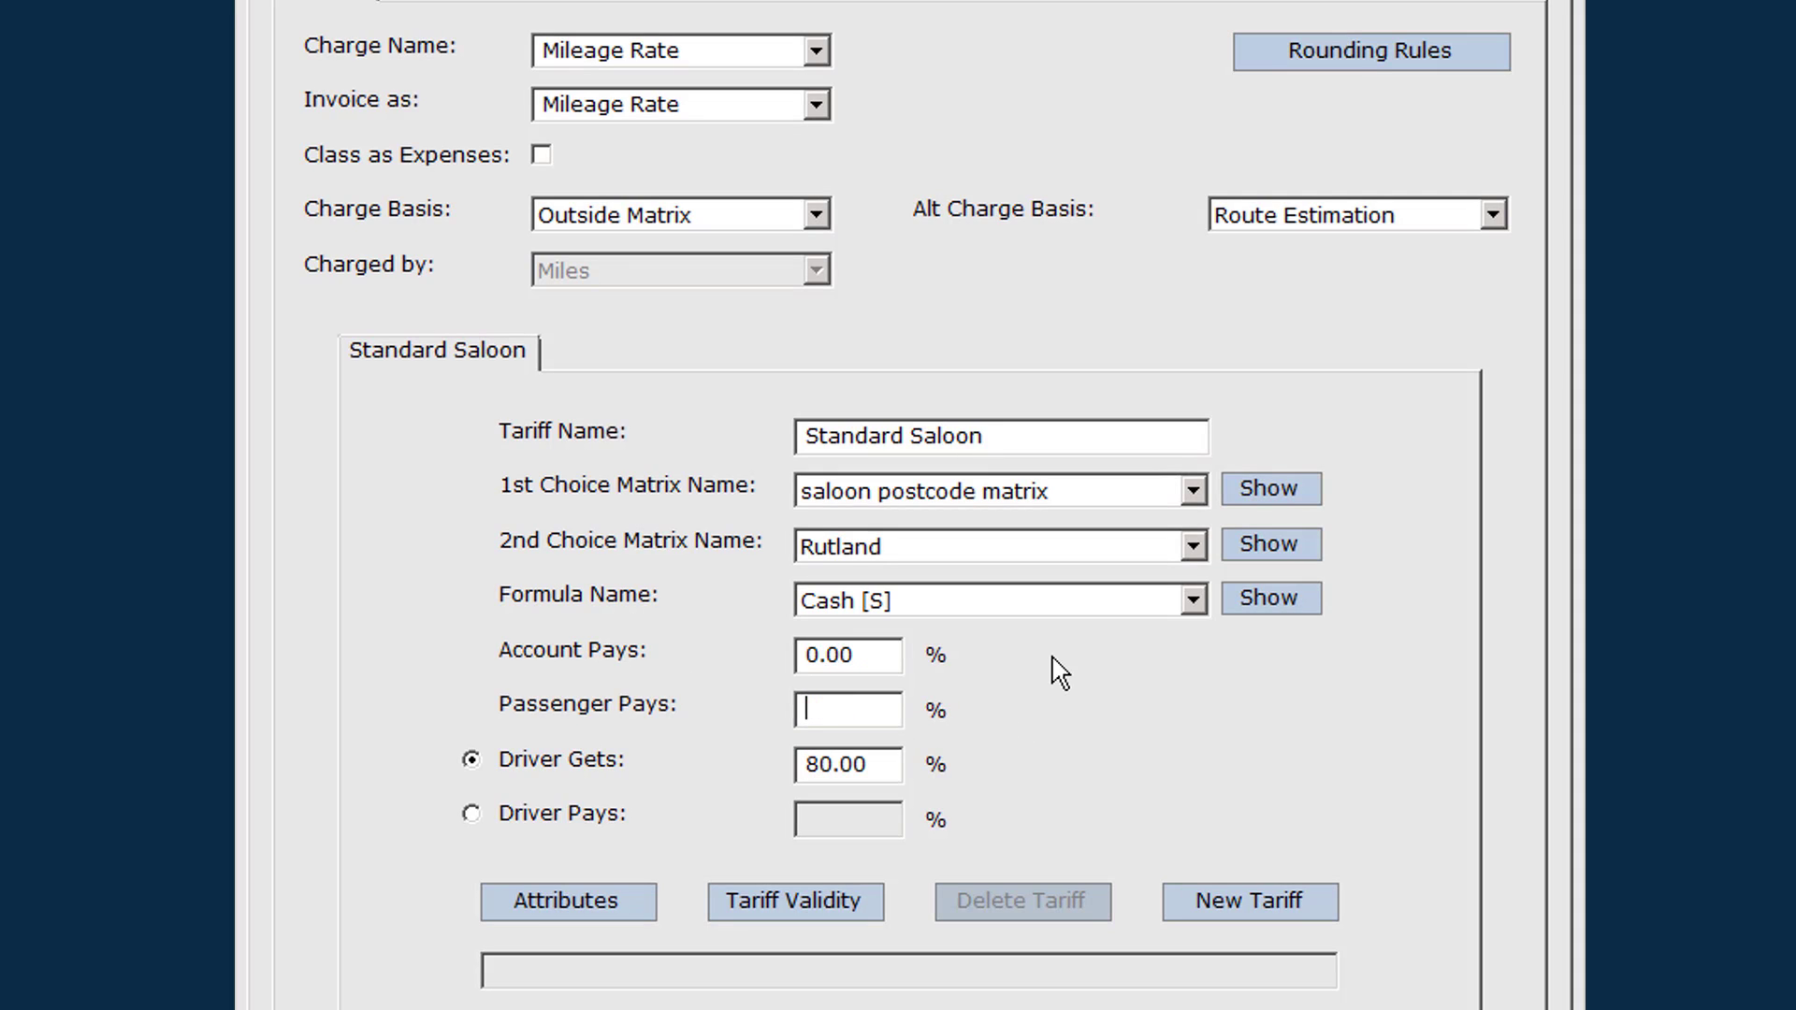
Set Passenger Pays to -10% and Driver Gets to 0%, and switch the driver's share to Driver Pays at 10%
{"action": "type", "text": "-10"}
{"action": "key", "text": "Tab"}
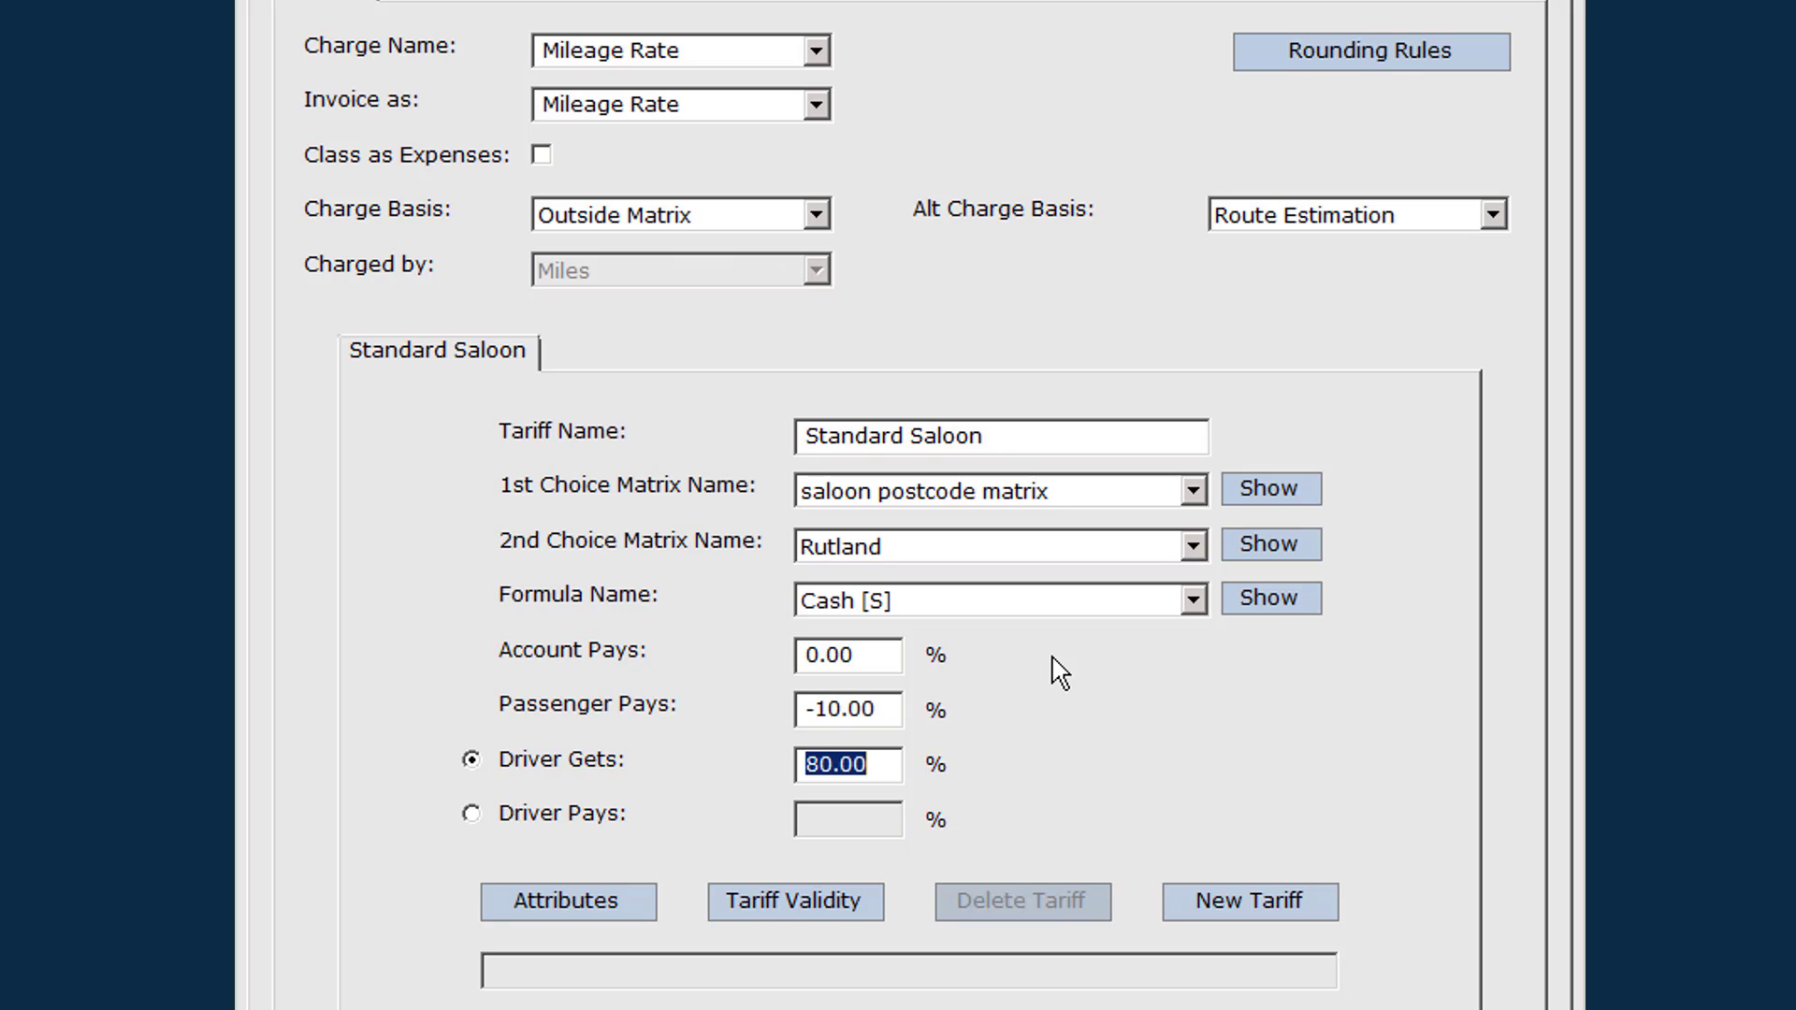
{"action": "type", "text": "0"}
{"action": "key", "text": "Tab"}
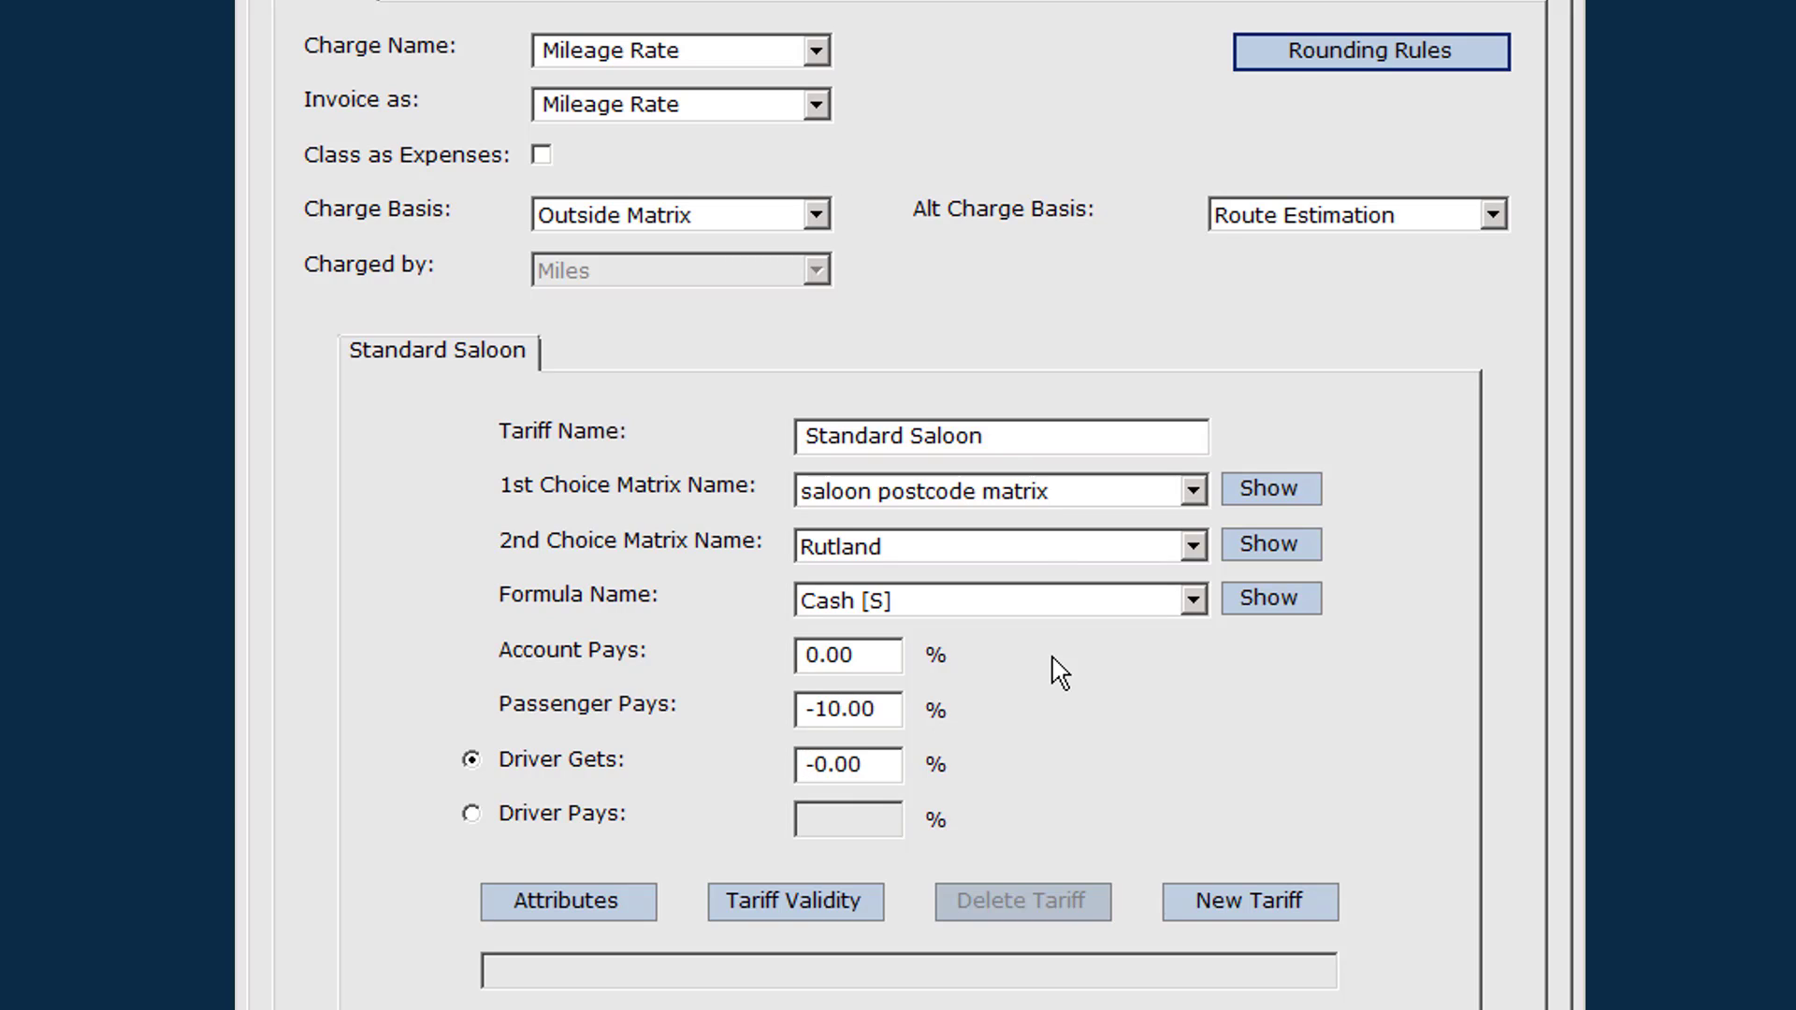
{"action": "left_click", "coordinate": [471, 814]}
{"action": "left_click_drag", "start_coordinate": [876, 826], "coordinate": [734, 807]}
{"action": "type", "text": "10"}
{"action": "key", "text": "Tab"}
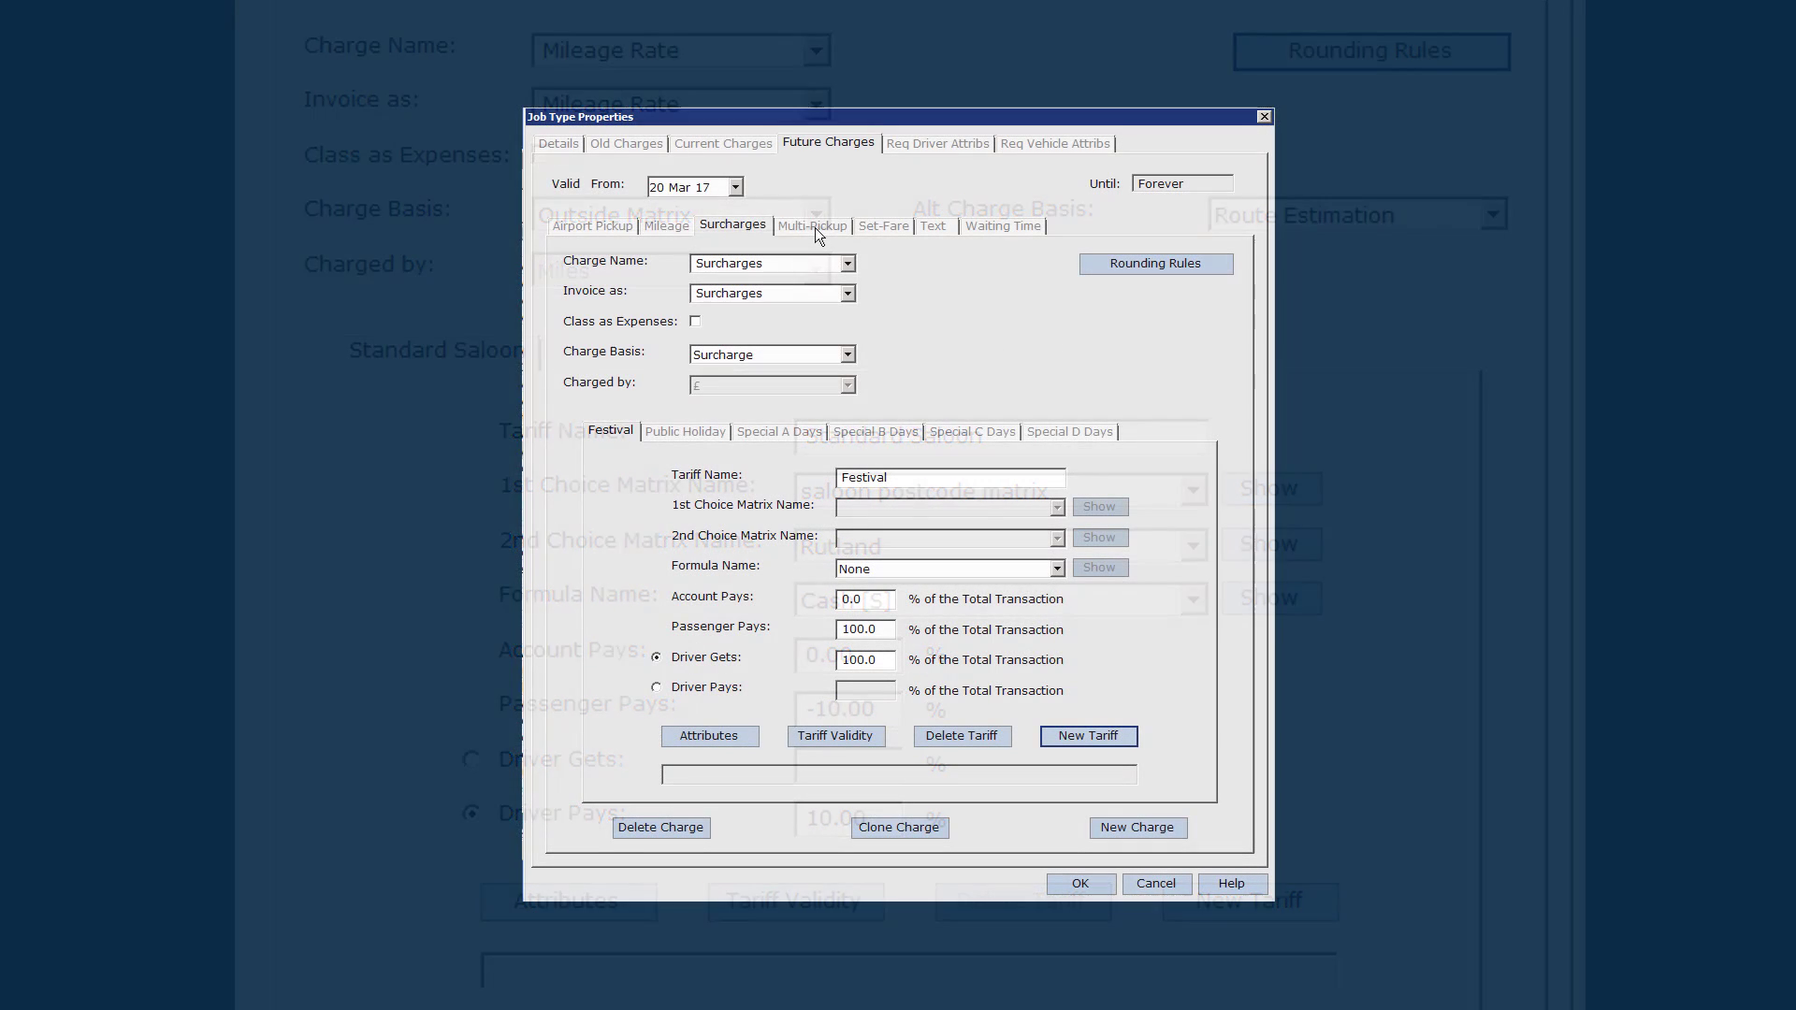
Review the Multi-Pickup, Set-Fare, Mileage and Waiting Time future charges and the Mileage charge's Standard [5] and Standard [6] tariffs
{"action": "left_click", "coordinate": [812, 226]}
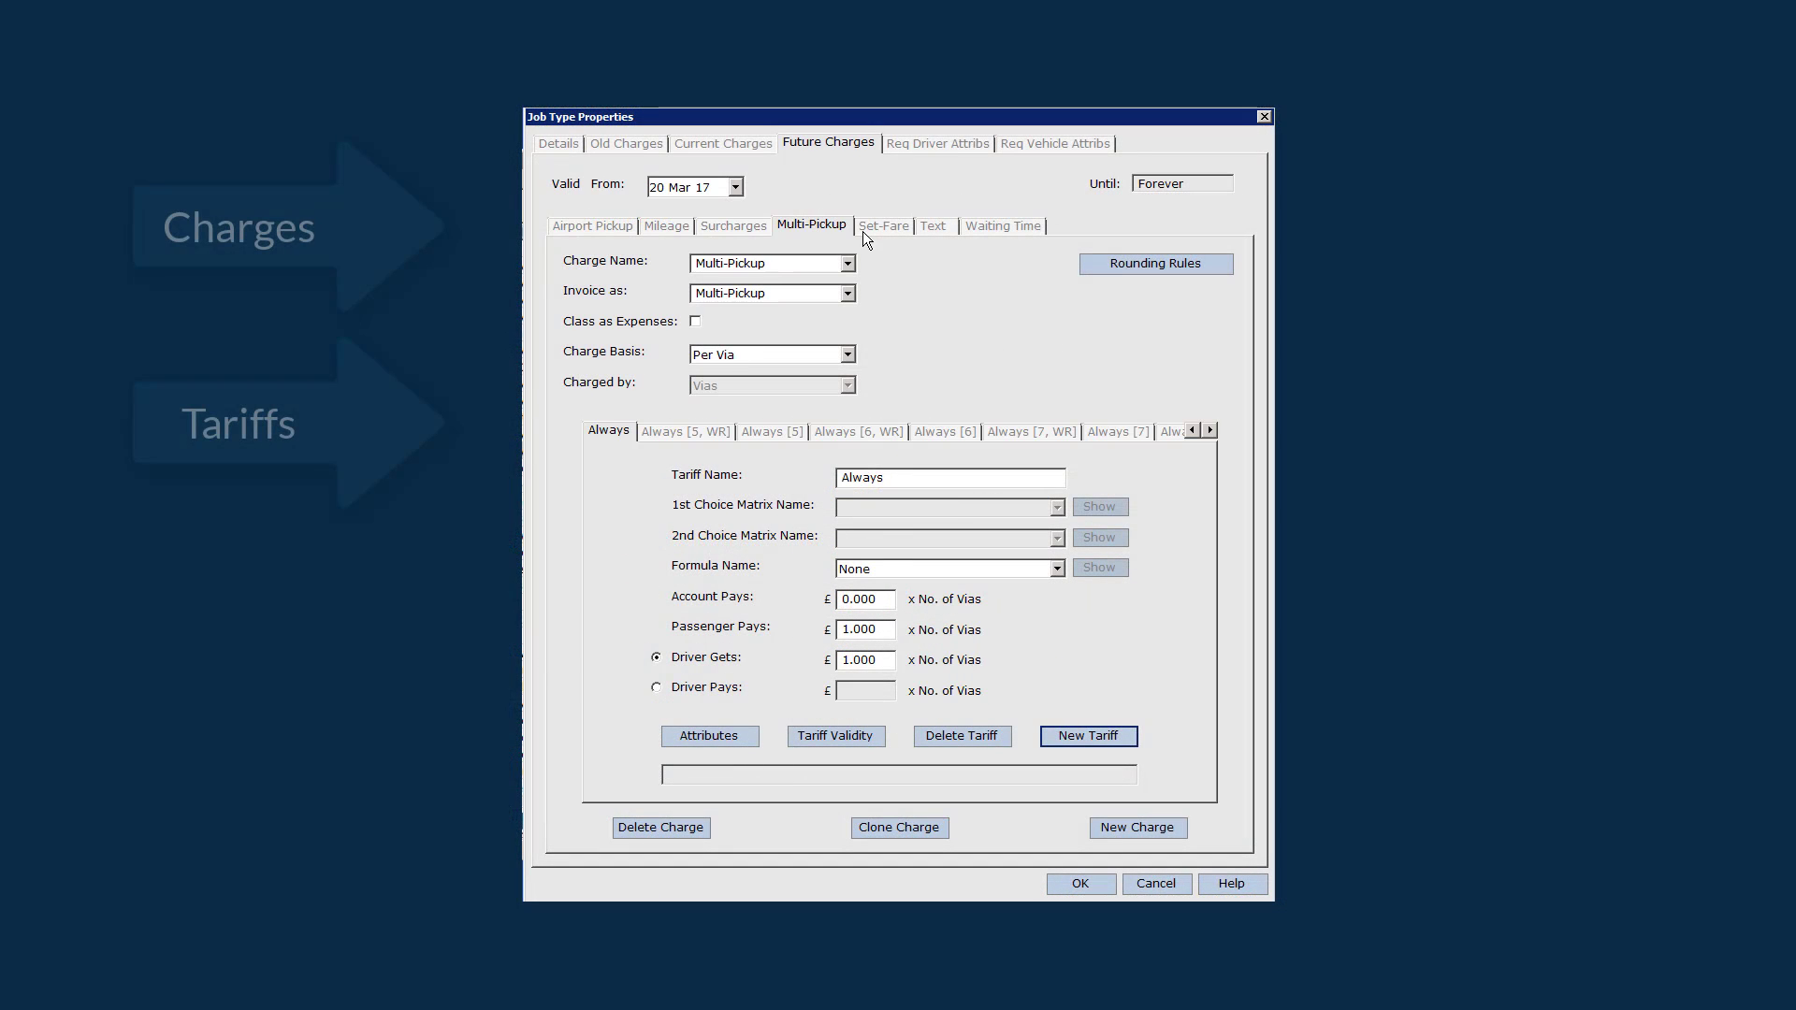
{"action": "left_click", "coordinate": [885, 227]}
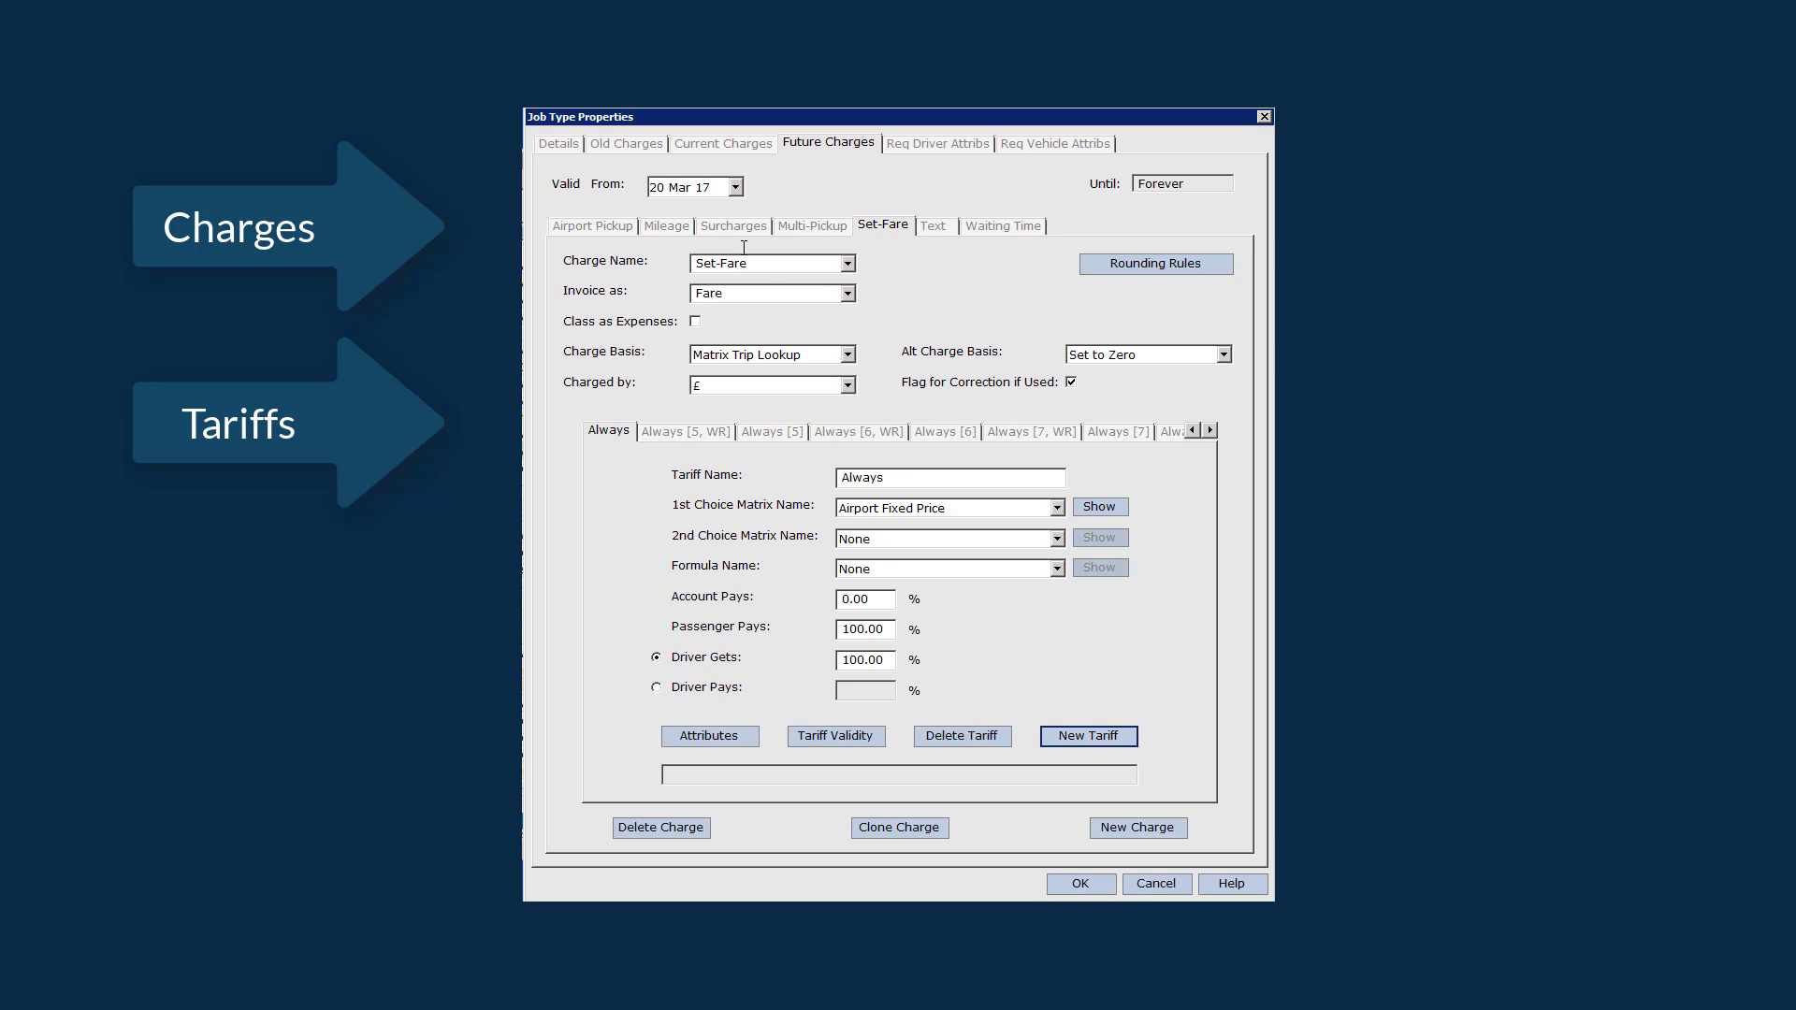
{"action": "left_click", "coordinate": [665, 226]}
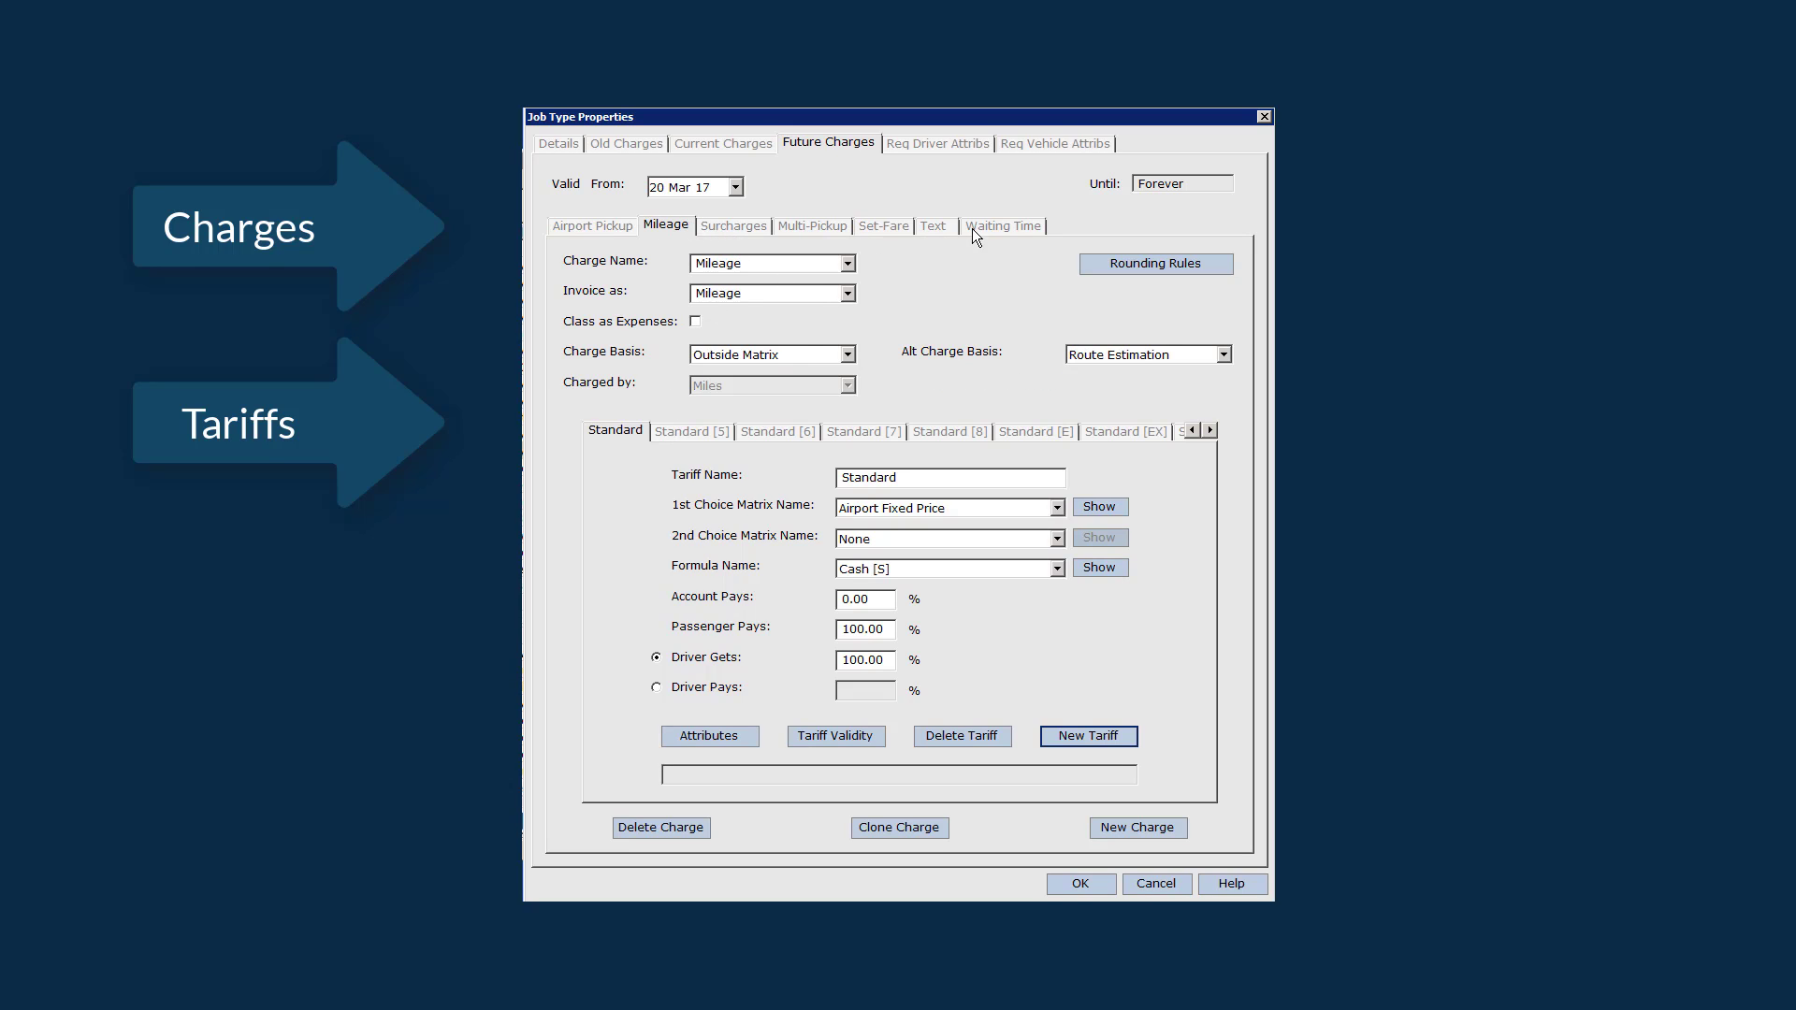
{"action": "left_click", "coordinate": [1003, 225]}
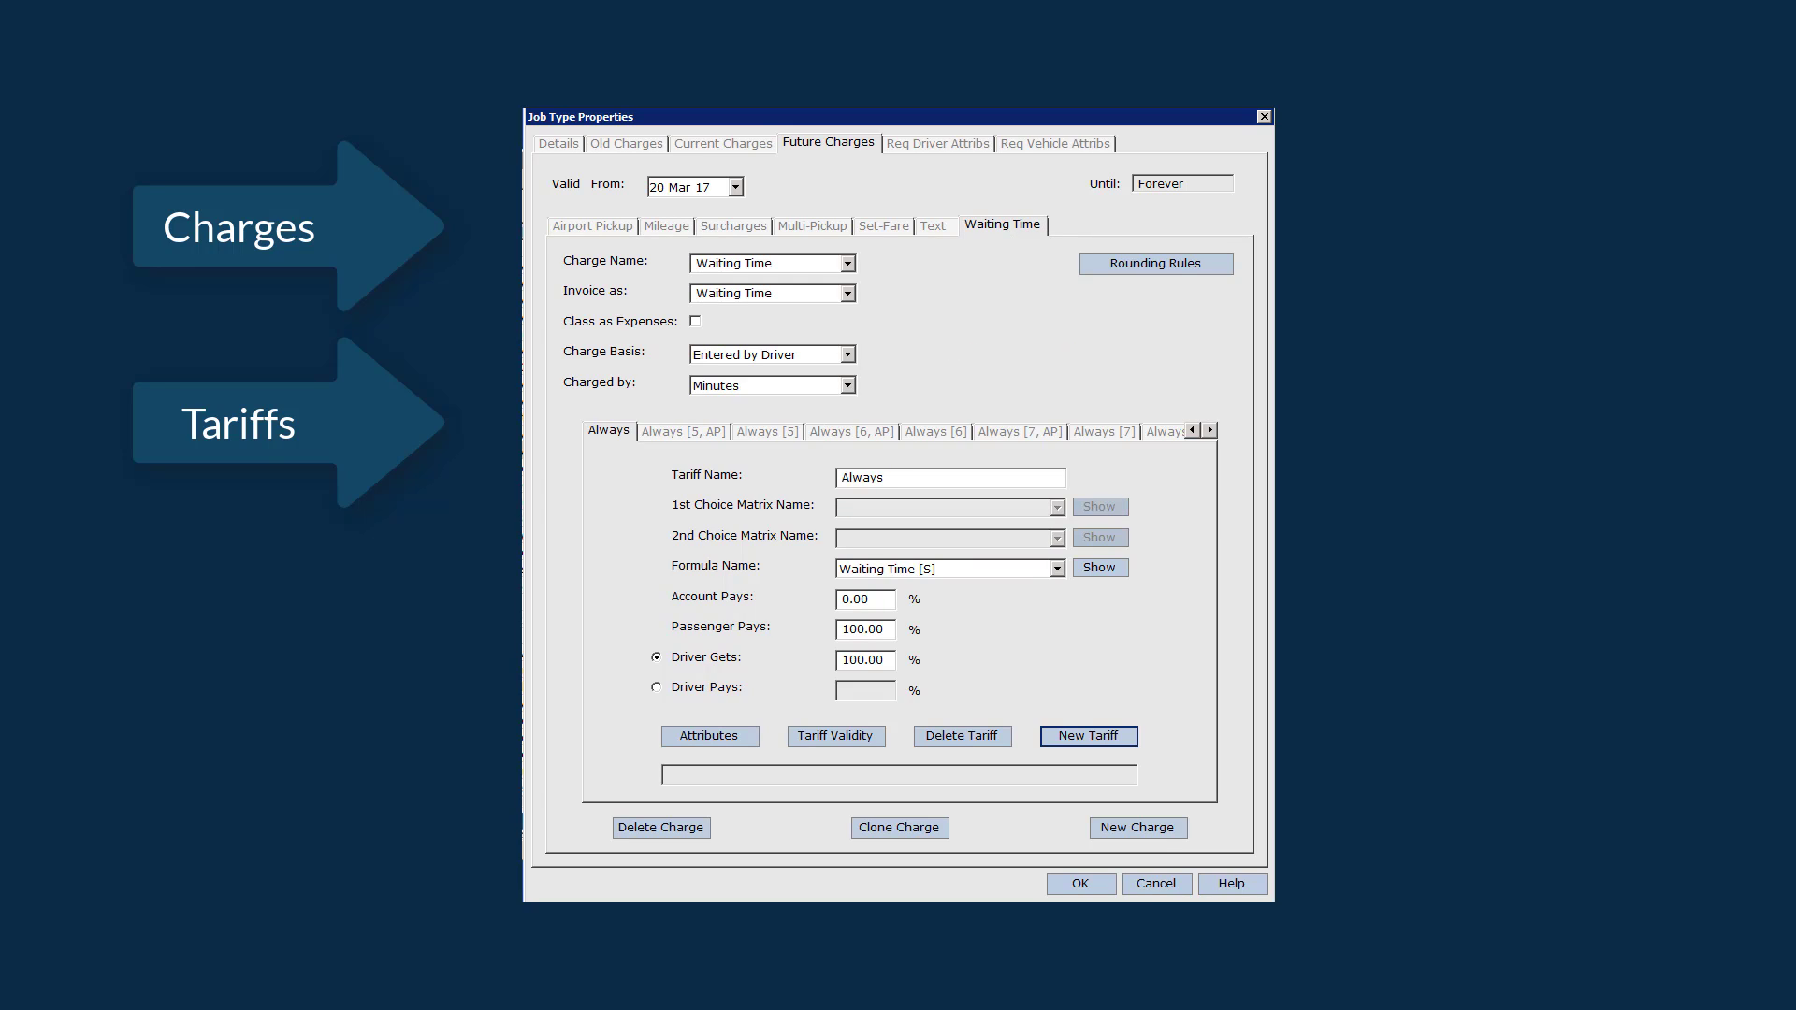
{"action": "left_click", "coordinate": [660, 226]}
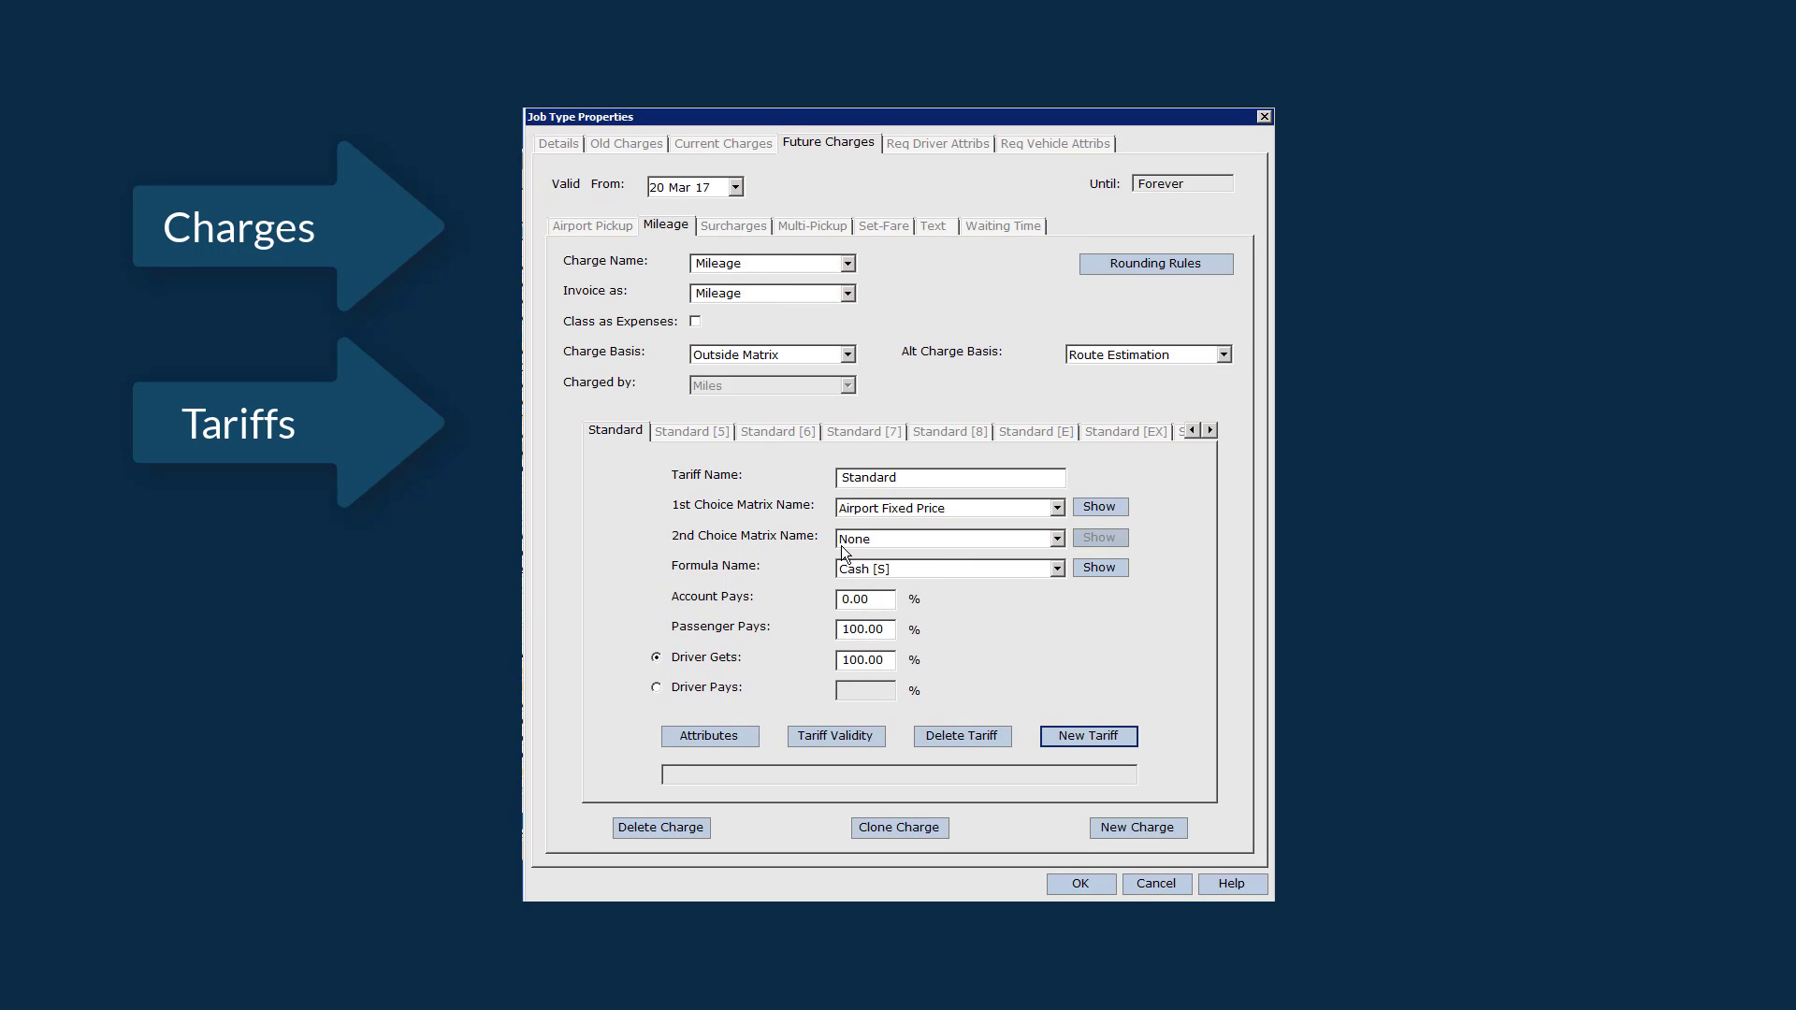
{"action": "left_click", "coordinate": [680, 431]}
{"action": "left_click", "coordinate": [788, 432]}
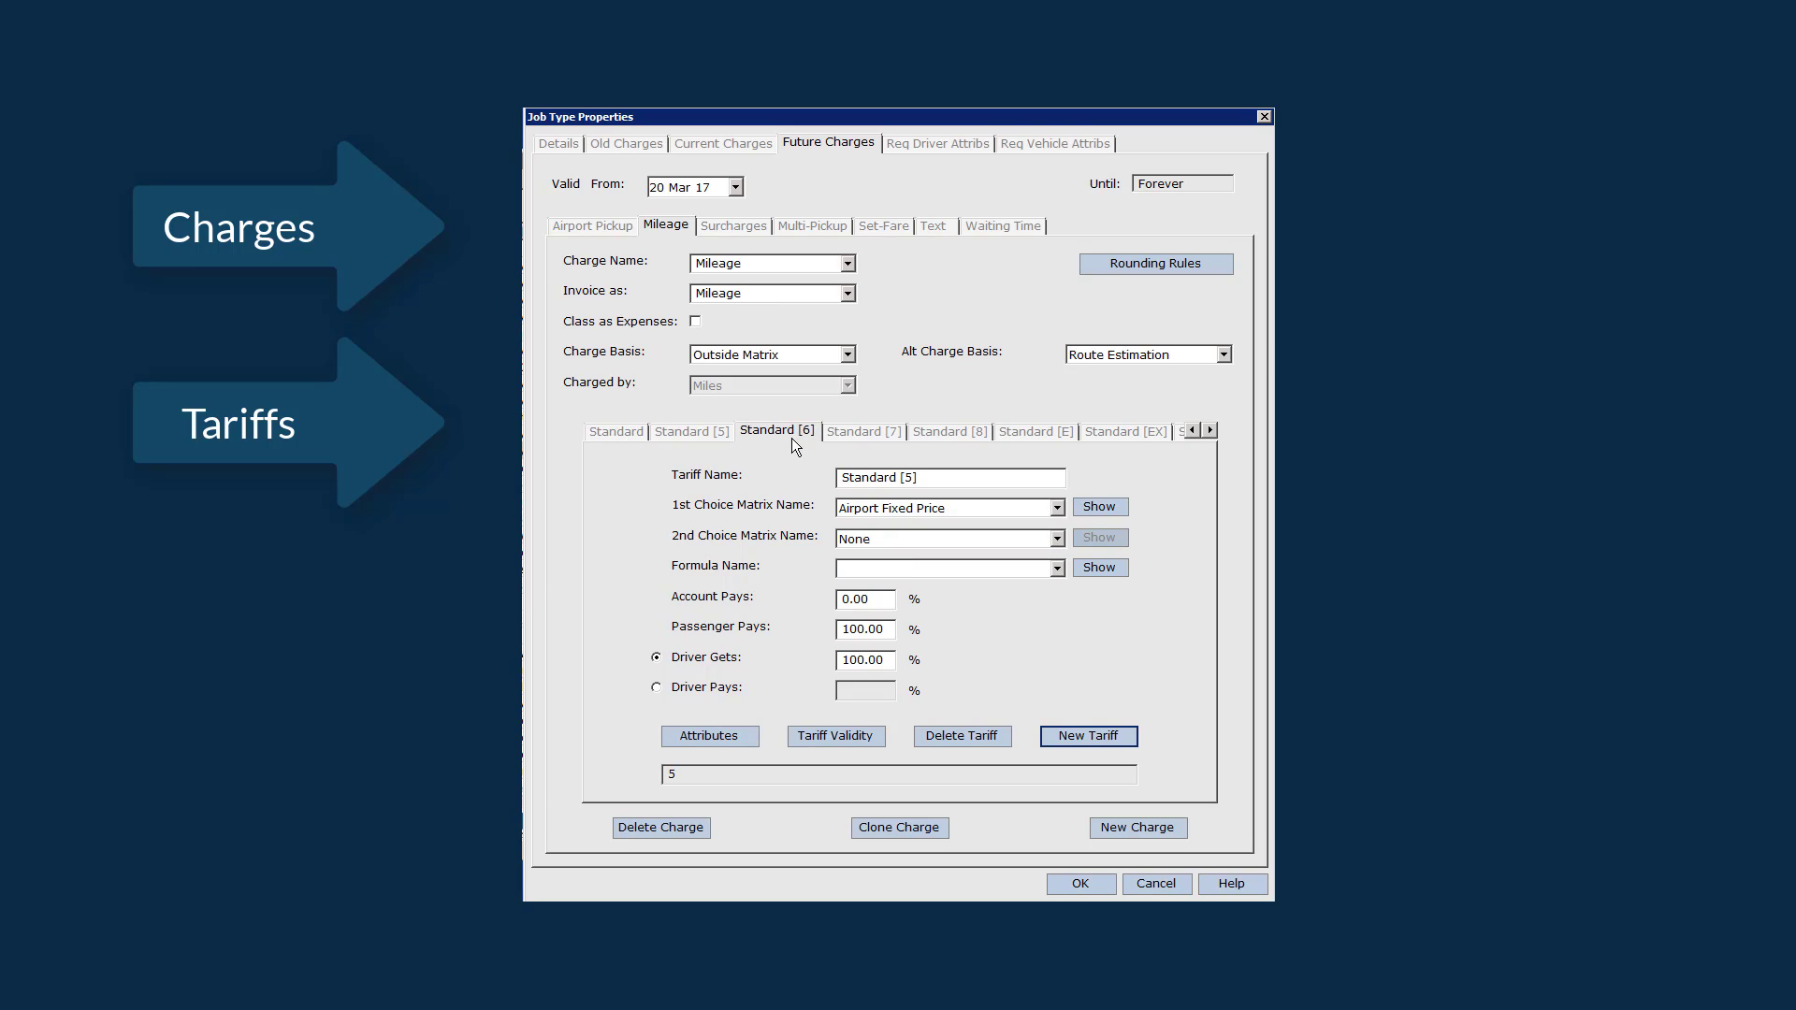
Review the Mileage charge's Standard [7], Standard [8] and Standard [EX] tariffs
{"action": "left_click", "coordinate": [868, 436]}
{"action": "left_click", "coordinate": [973, 434]}
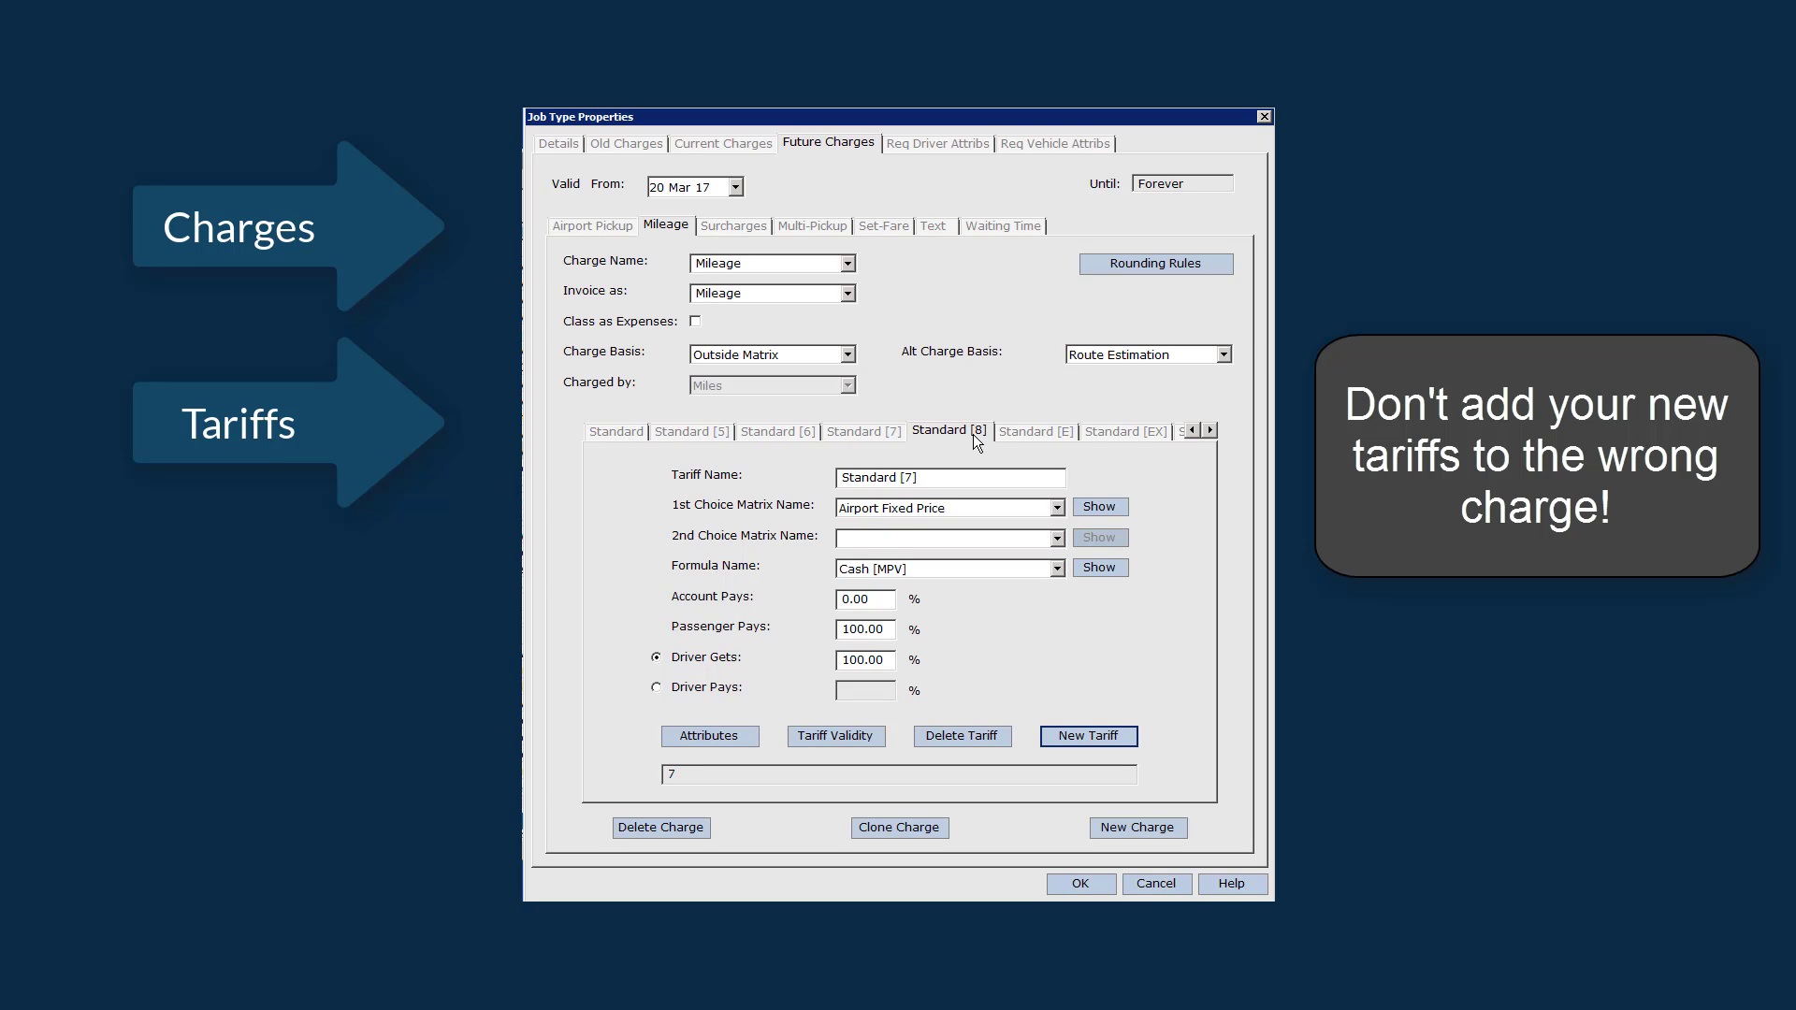
{"action": "left_click", "coordinate": [1124, 431]}
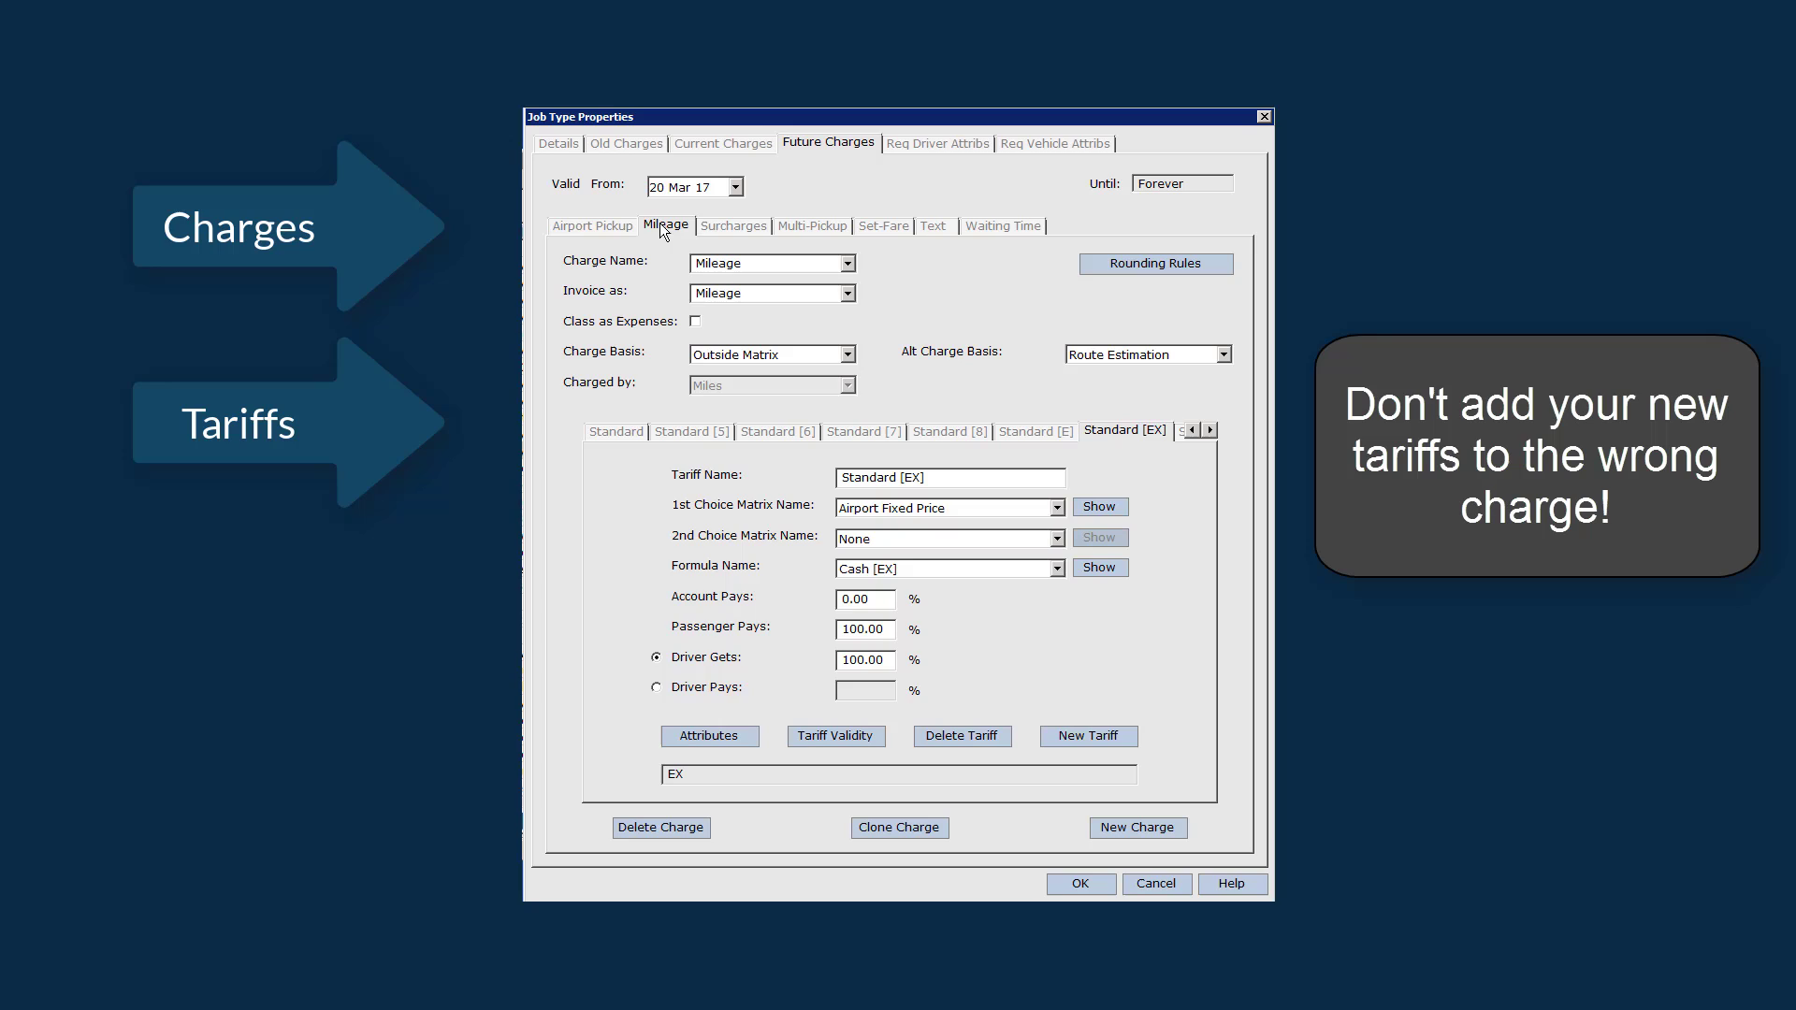
{"action": "left_click", "coordinate": [1092, 737]}
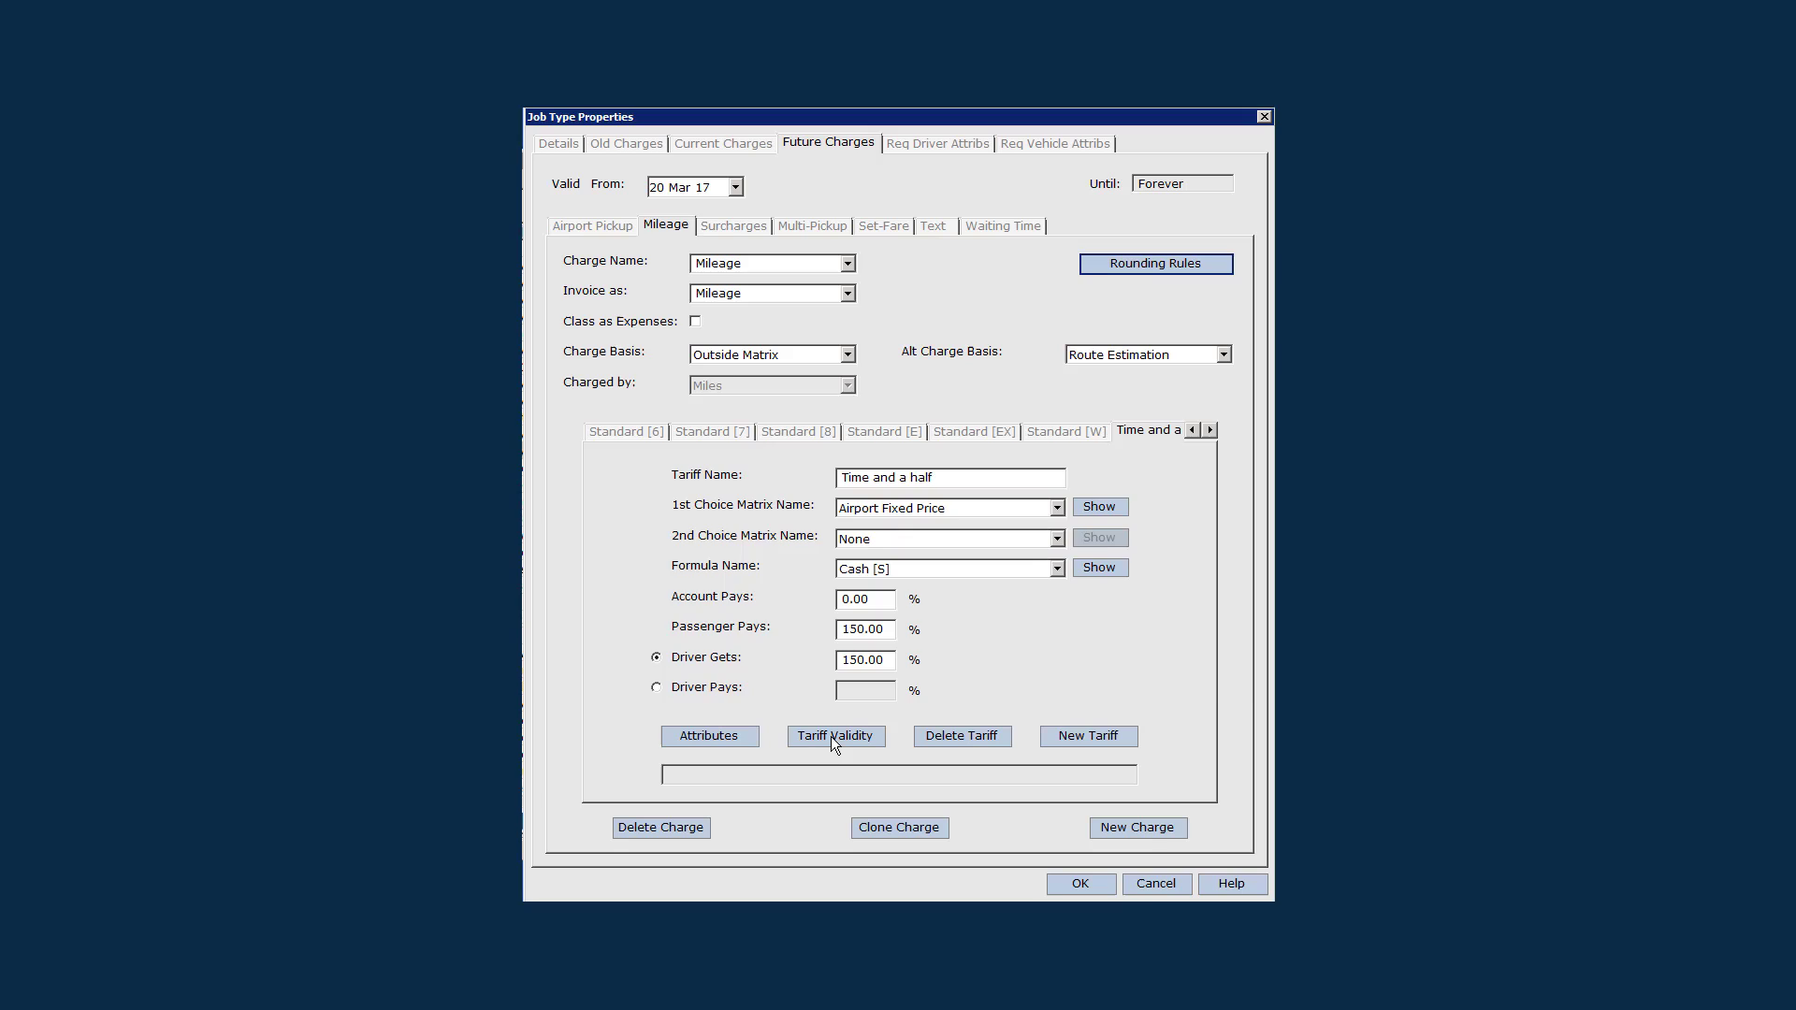
Examine the day and hour validity regions of the Mileage charge's Time and a half tariff
{"action": "left_click", "coordinate": [830, 737]}
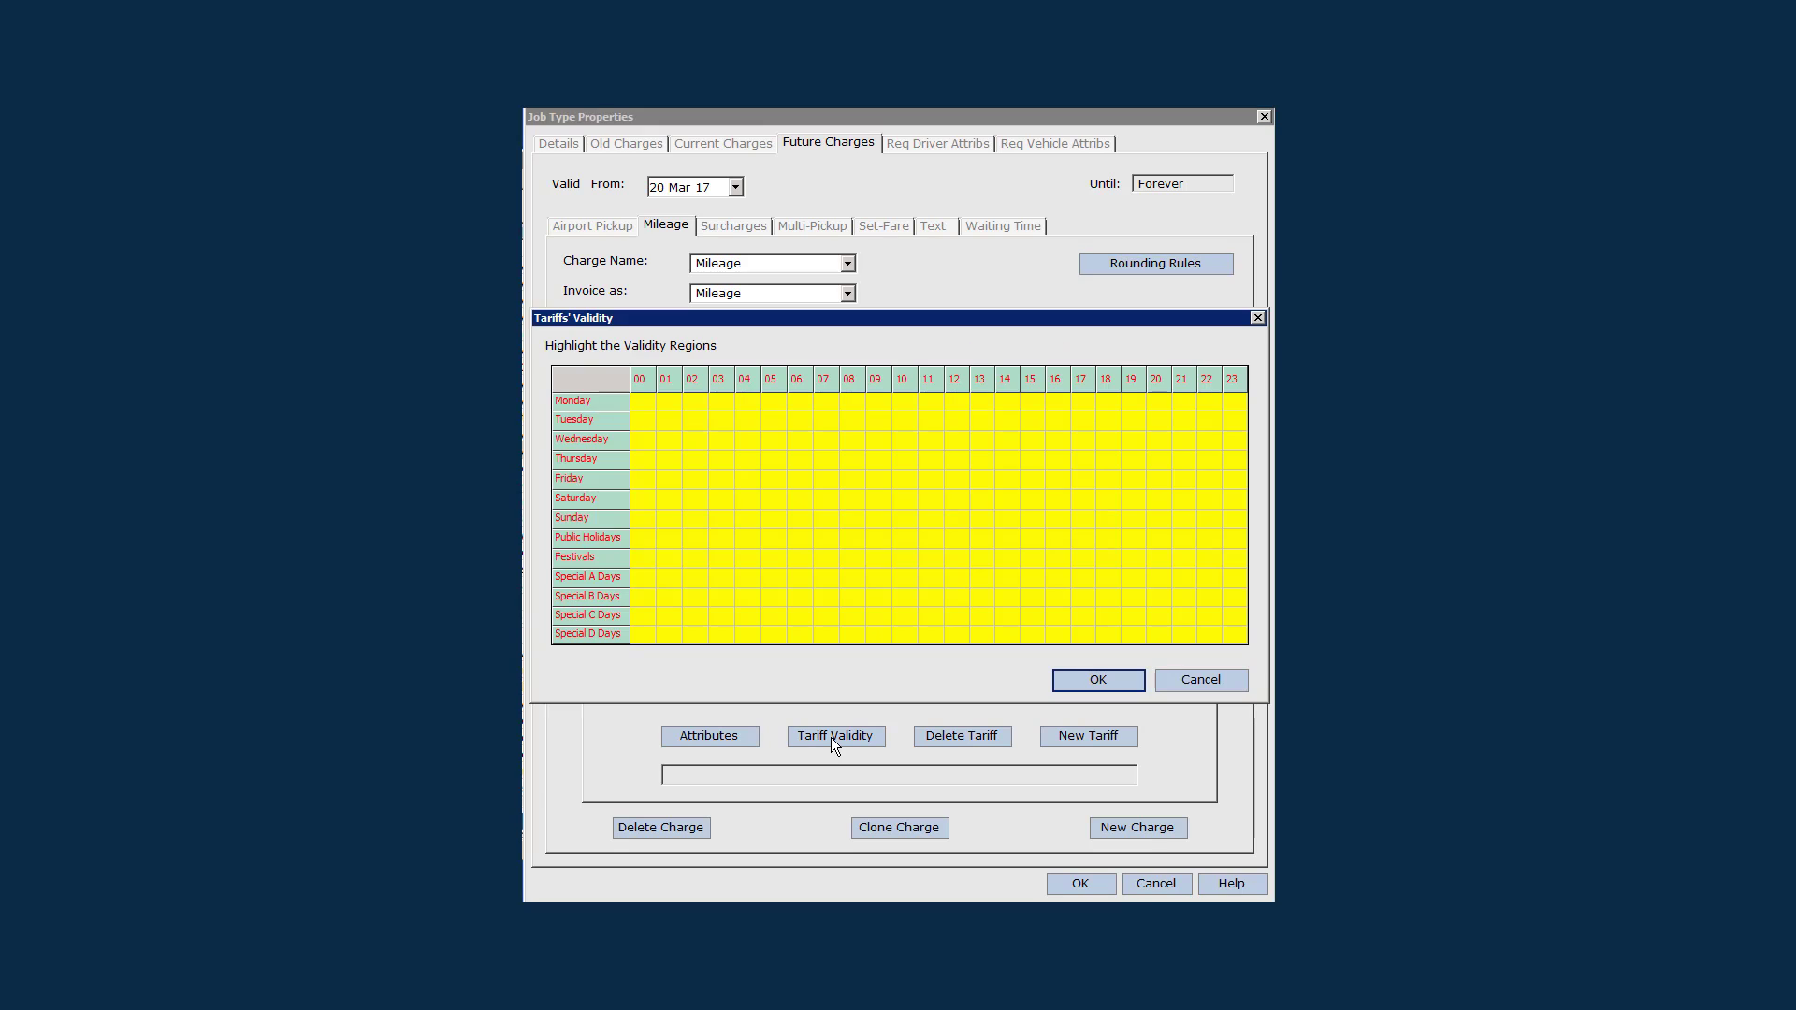
{"action": "left_click", "coordinate": [1210, 681]}
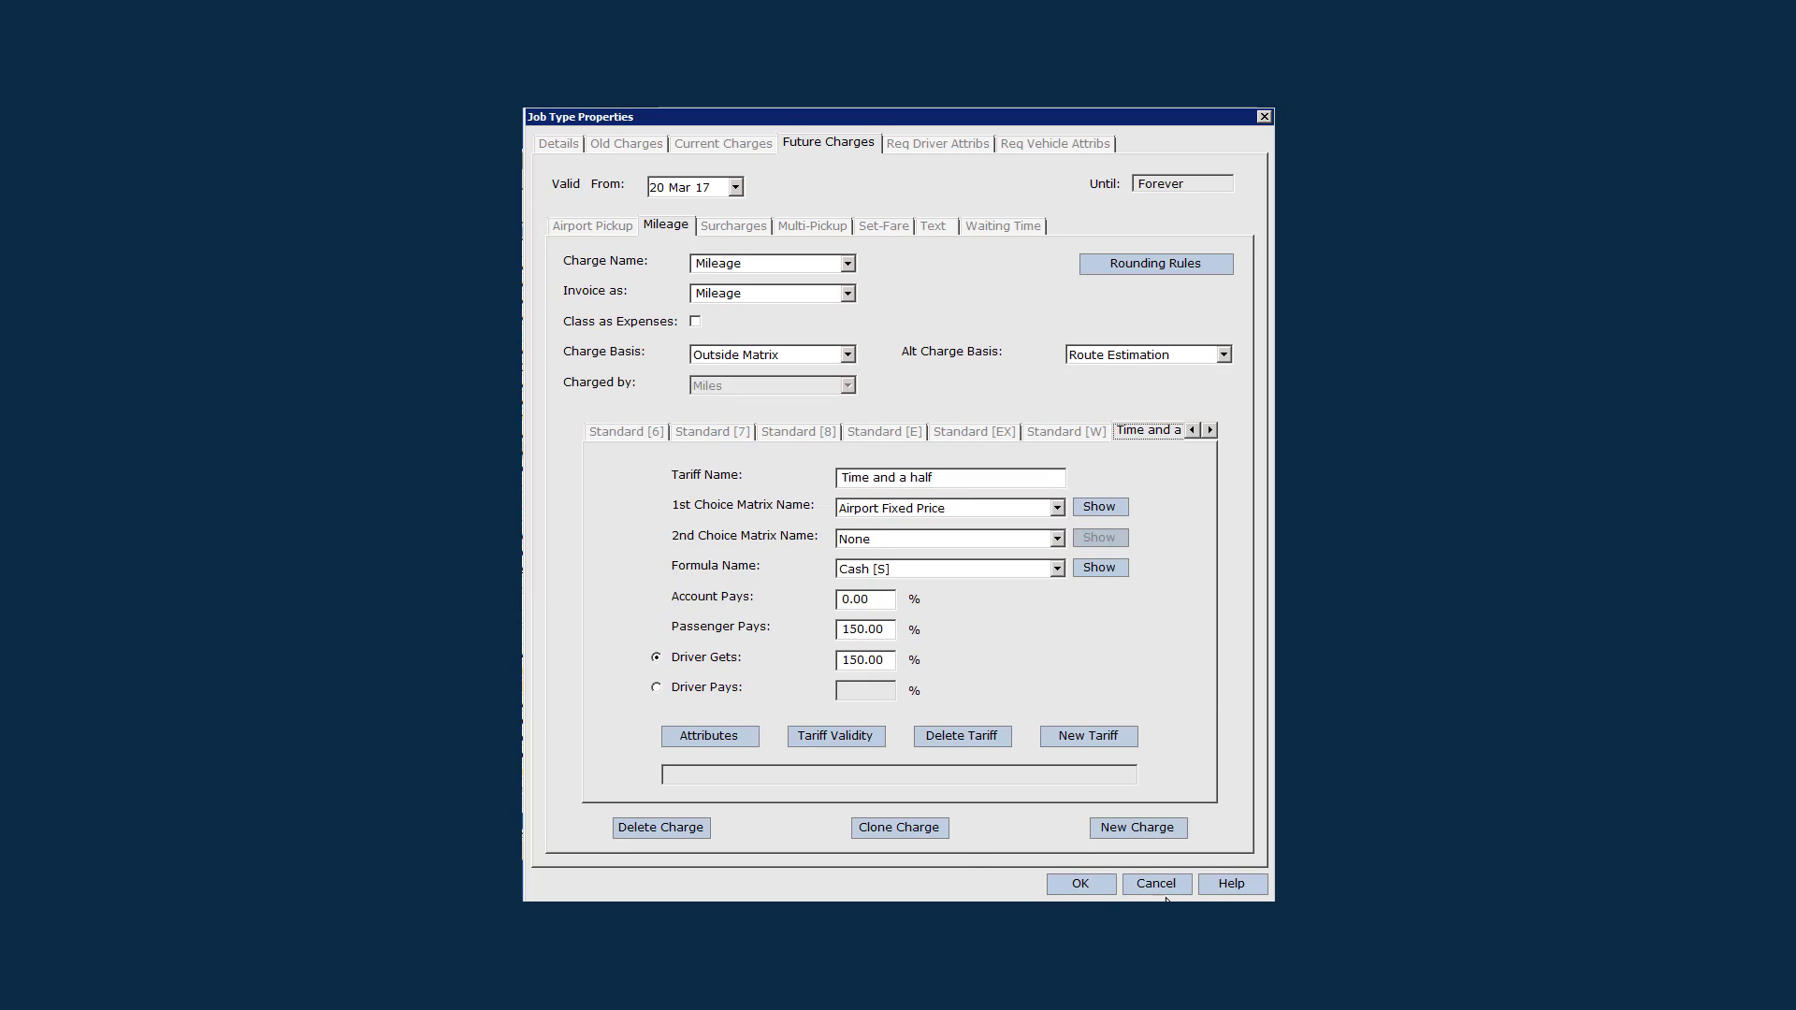
{"action": "left_click", "coordinate": [949, 733]}
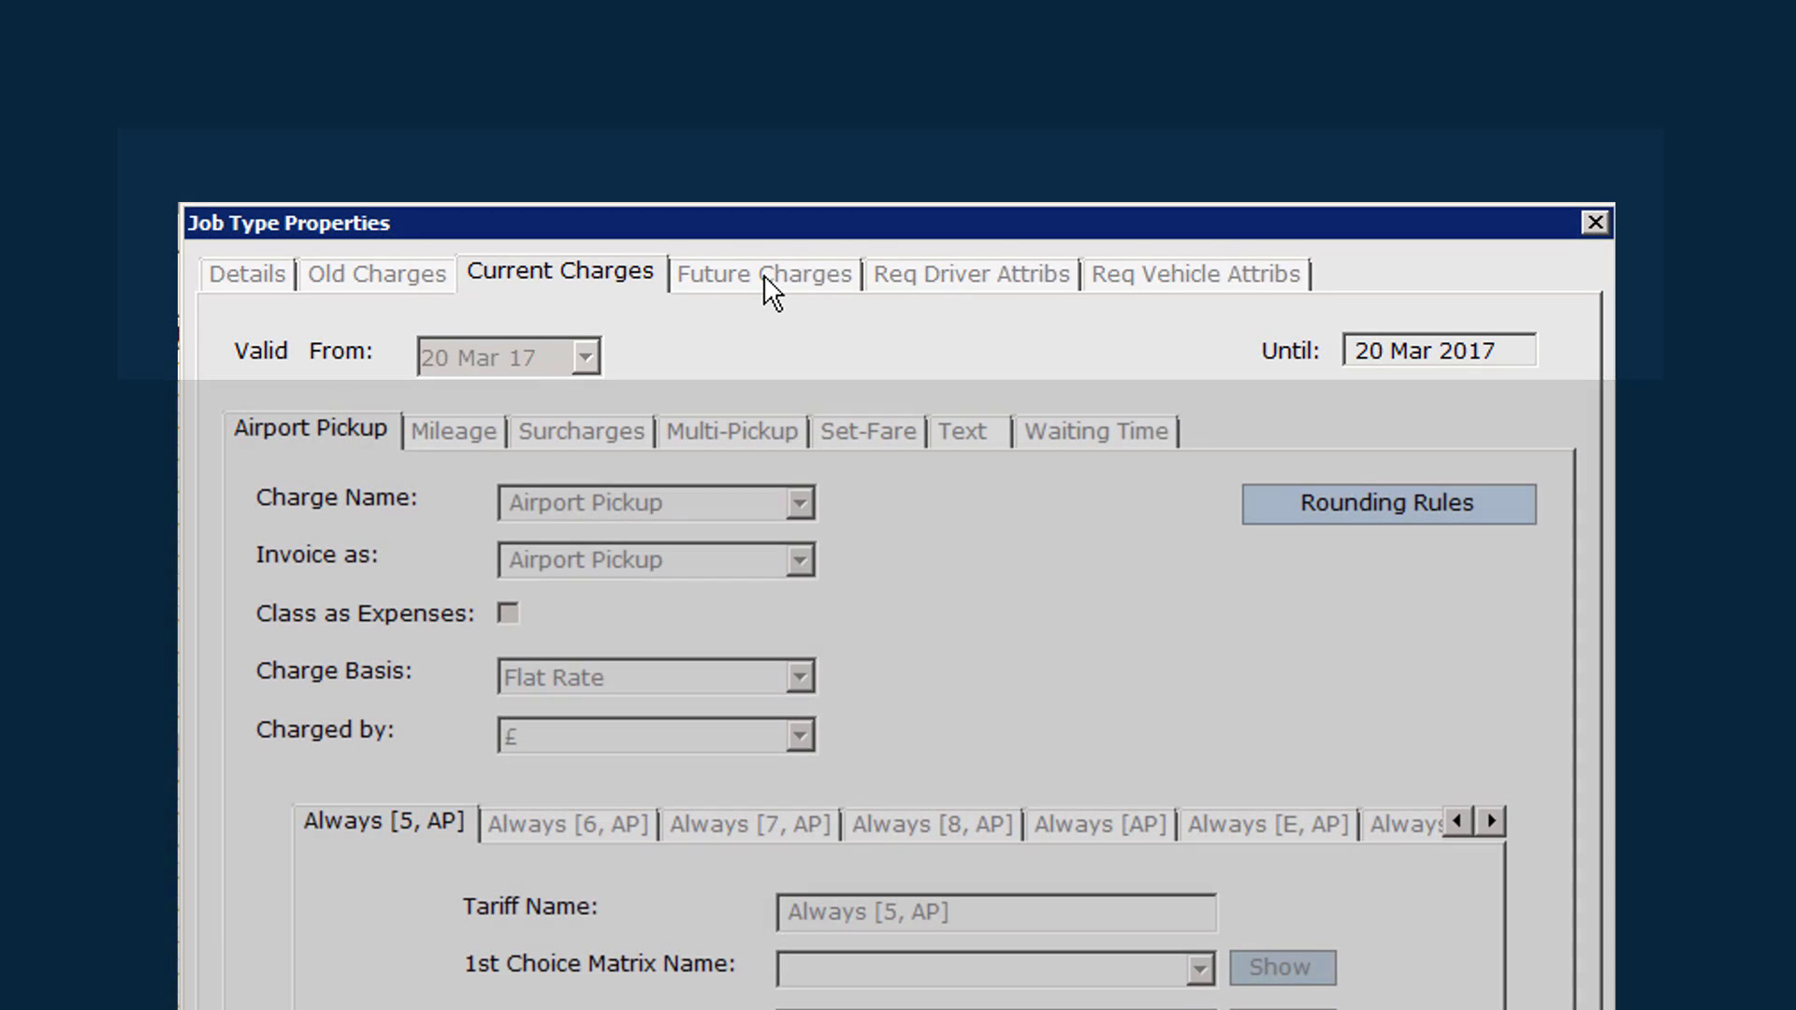
Set the future charges' Valid From date to today, 20 Mar 17
{"action": "left_click", "coordinate": [765, 272]}
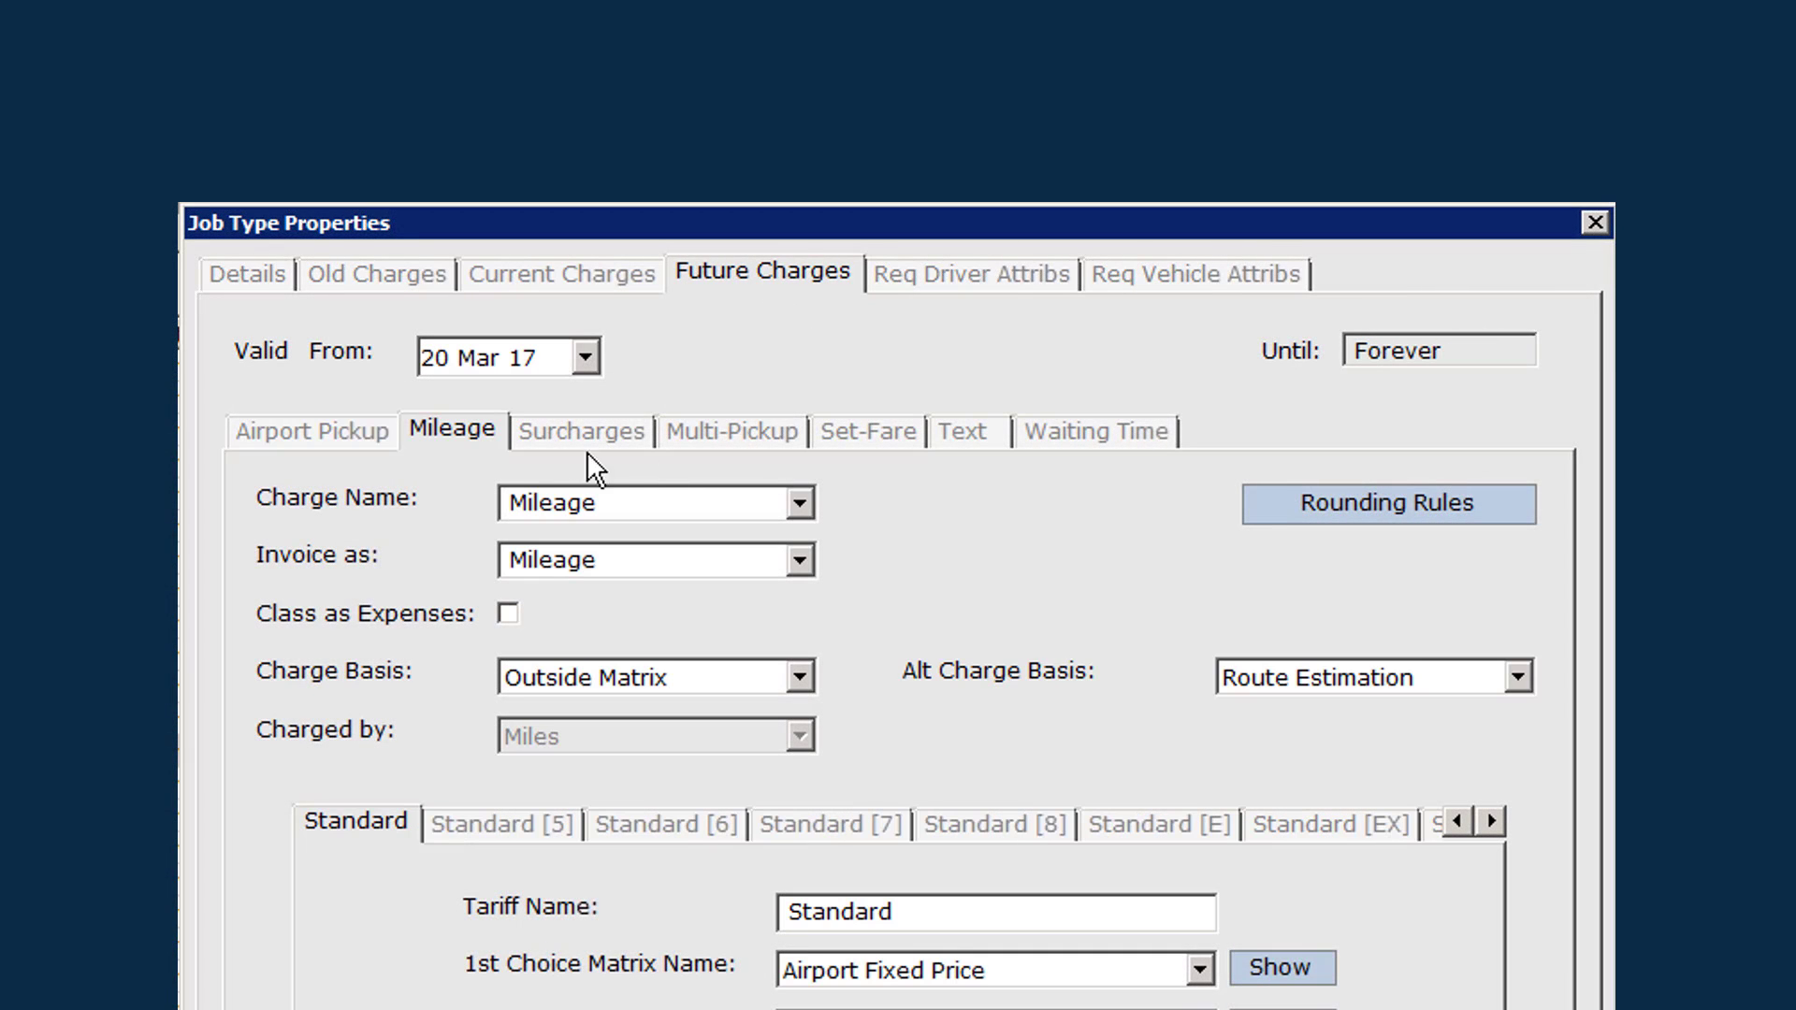
{"action": "left_click", "coordinate": [584, 356]}
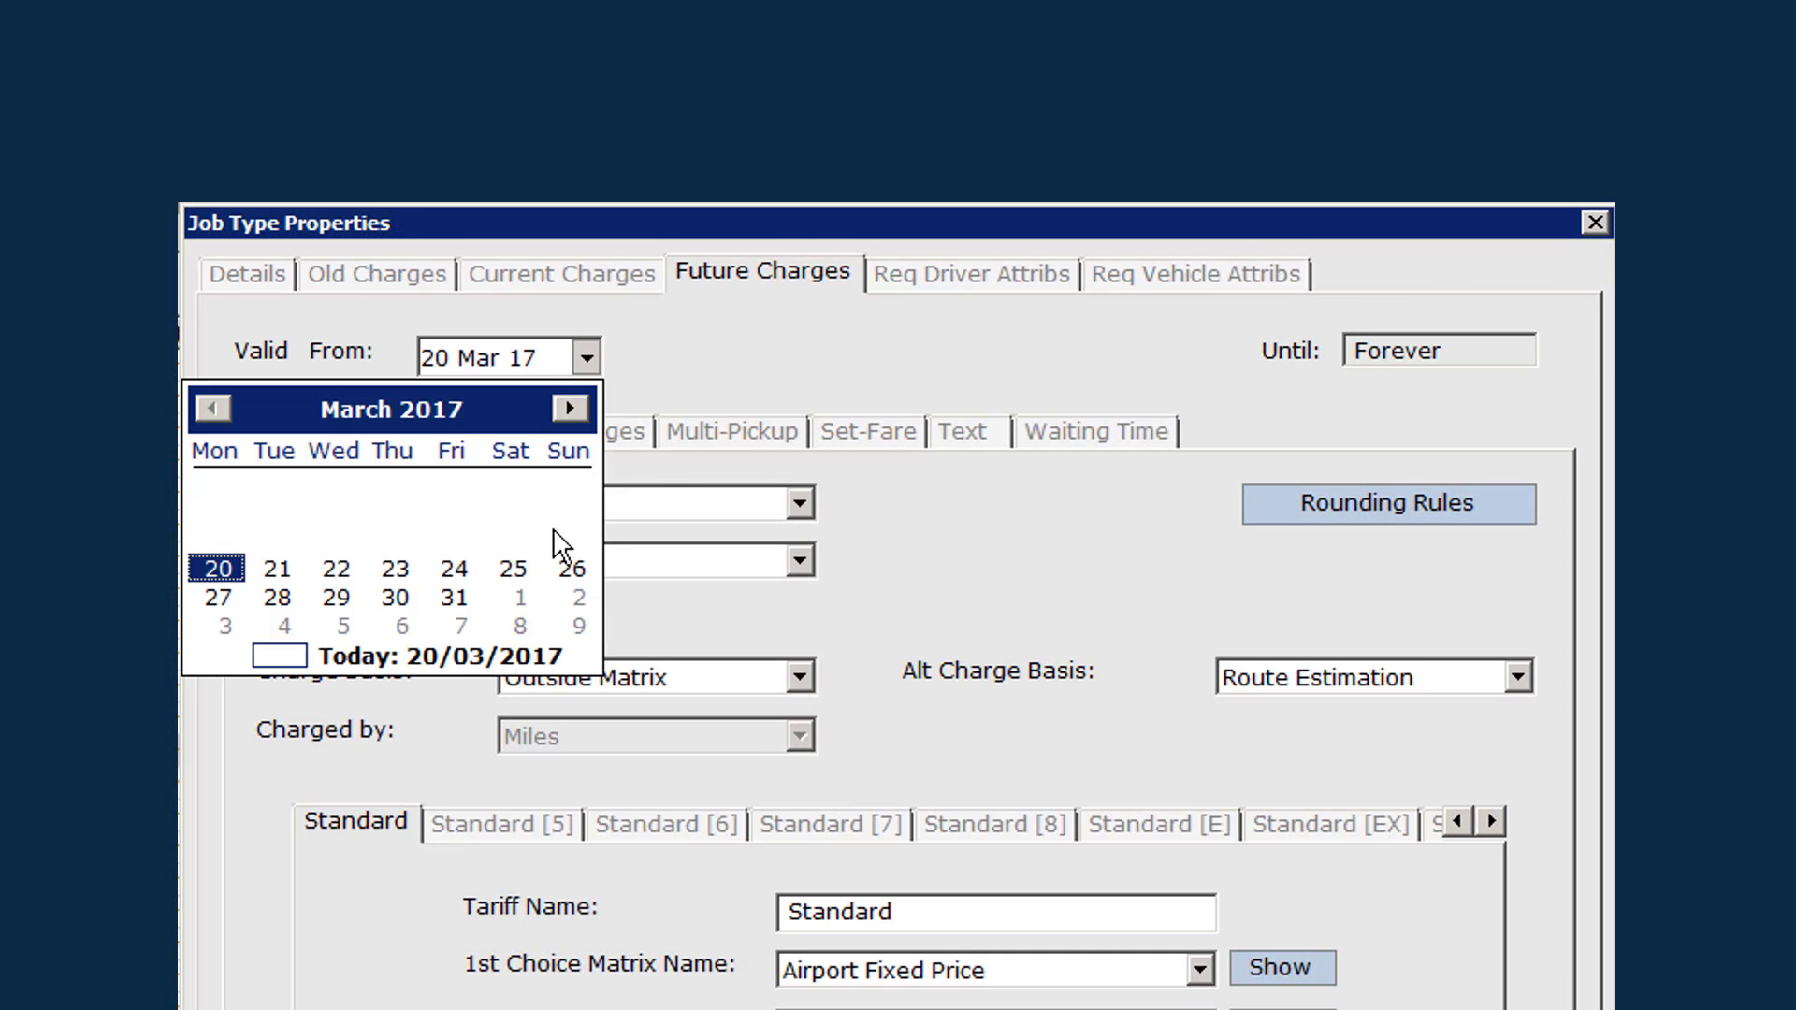
{"action": "left_click", "coordinate": [302, 657]}
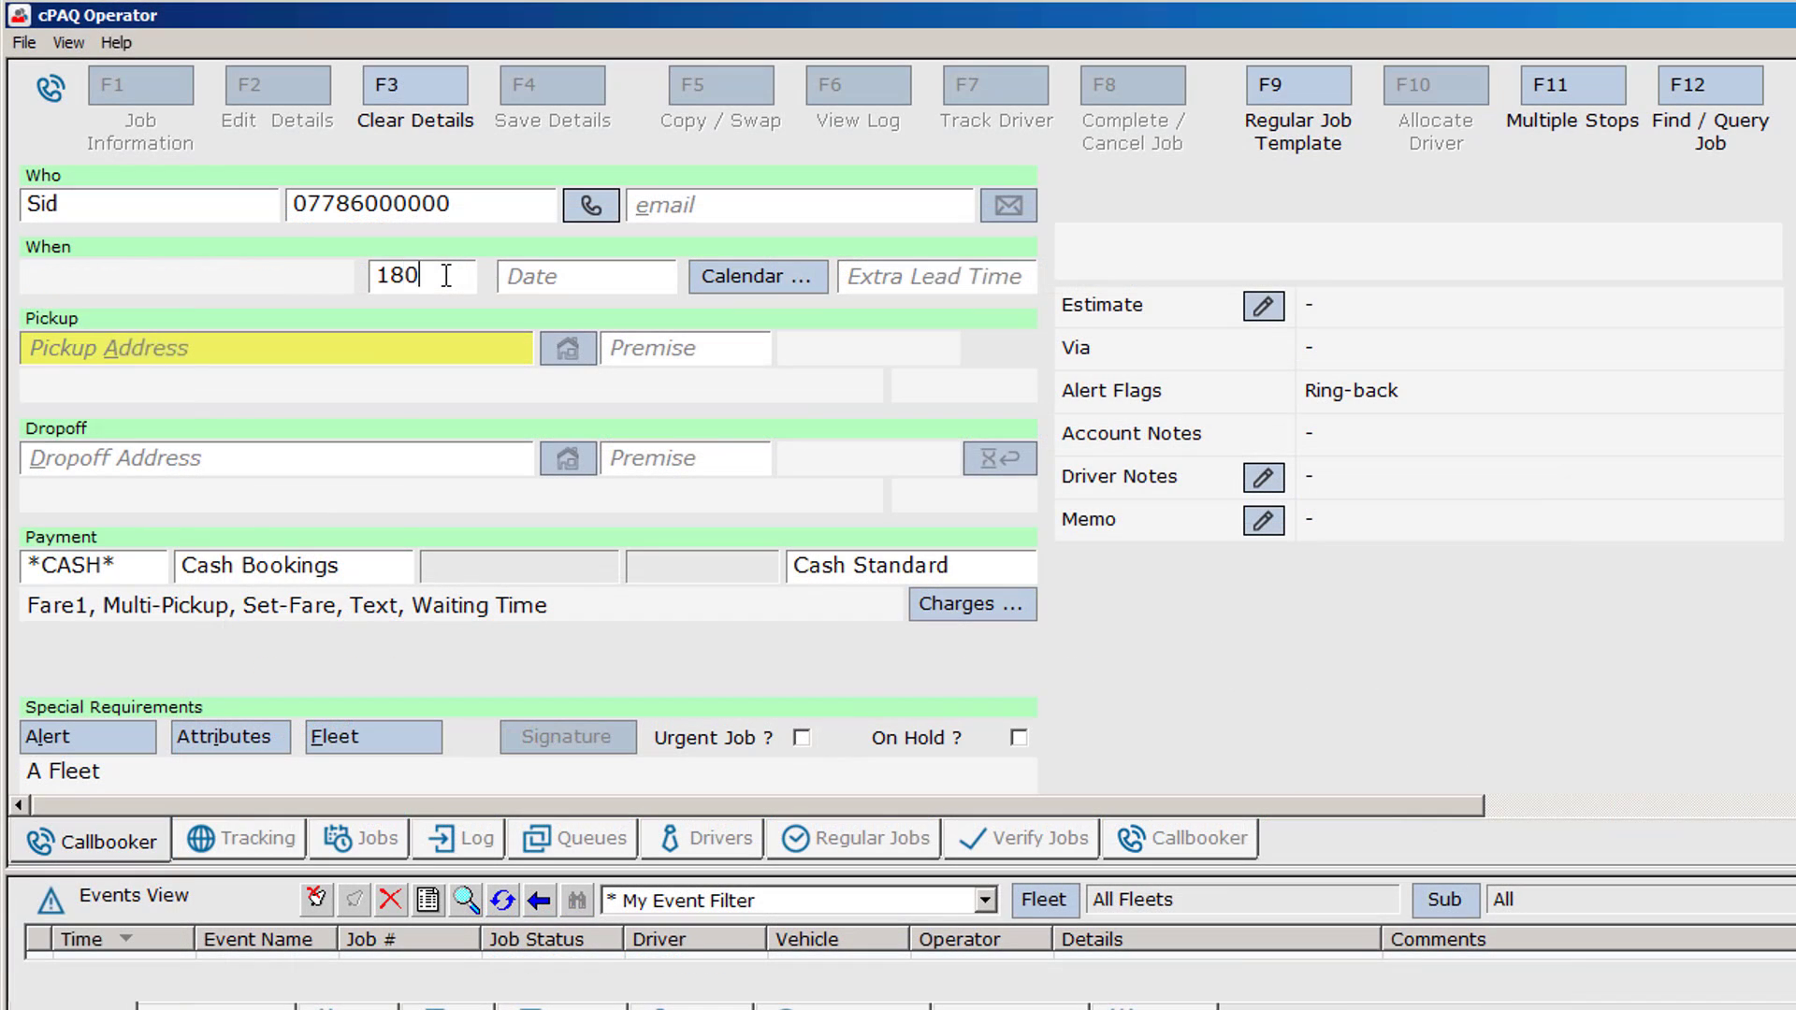
In cPAQ Operator, set the cash booking's pickup time to 18:00 and its date to 16 May 2017
{"action": "type", "text": "00"}
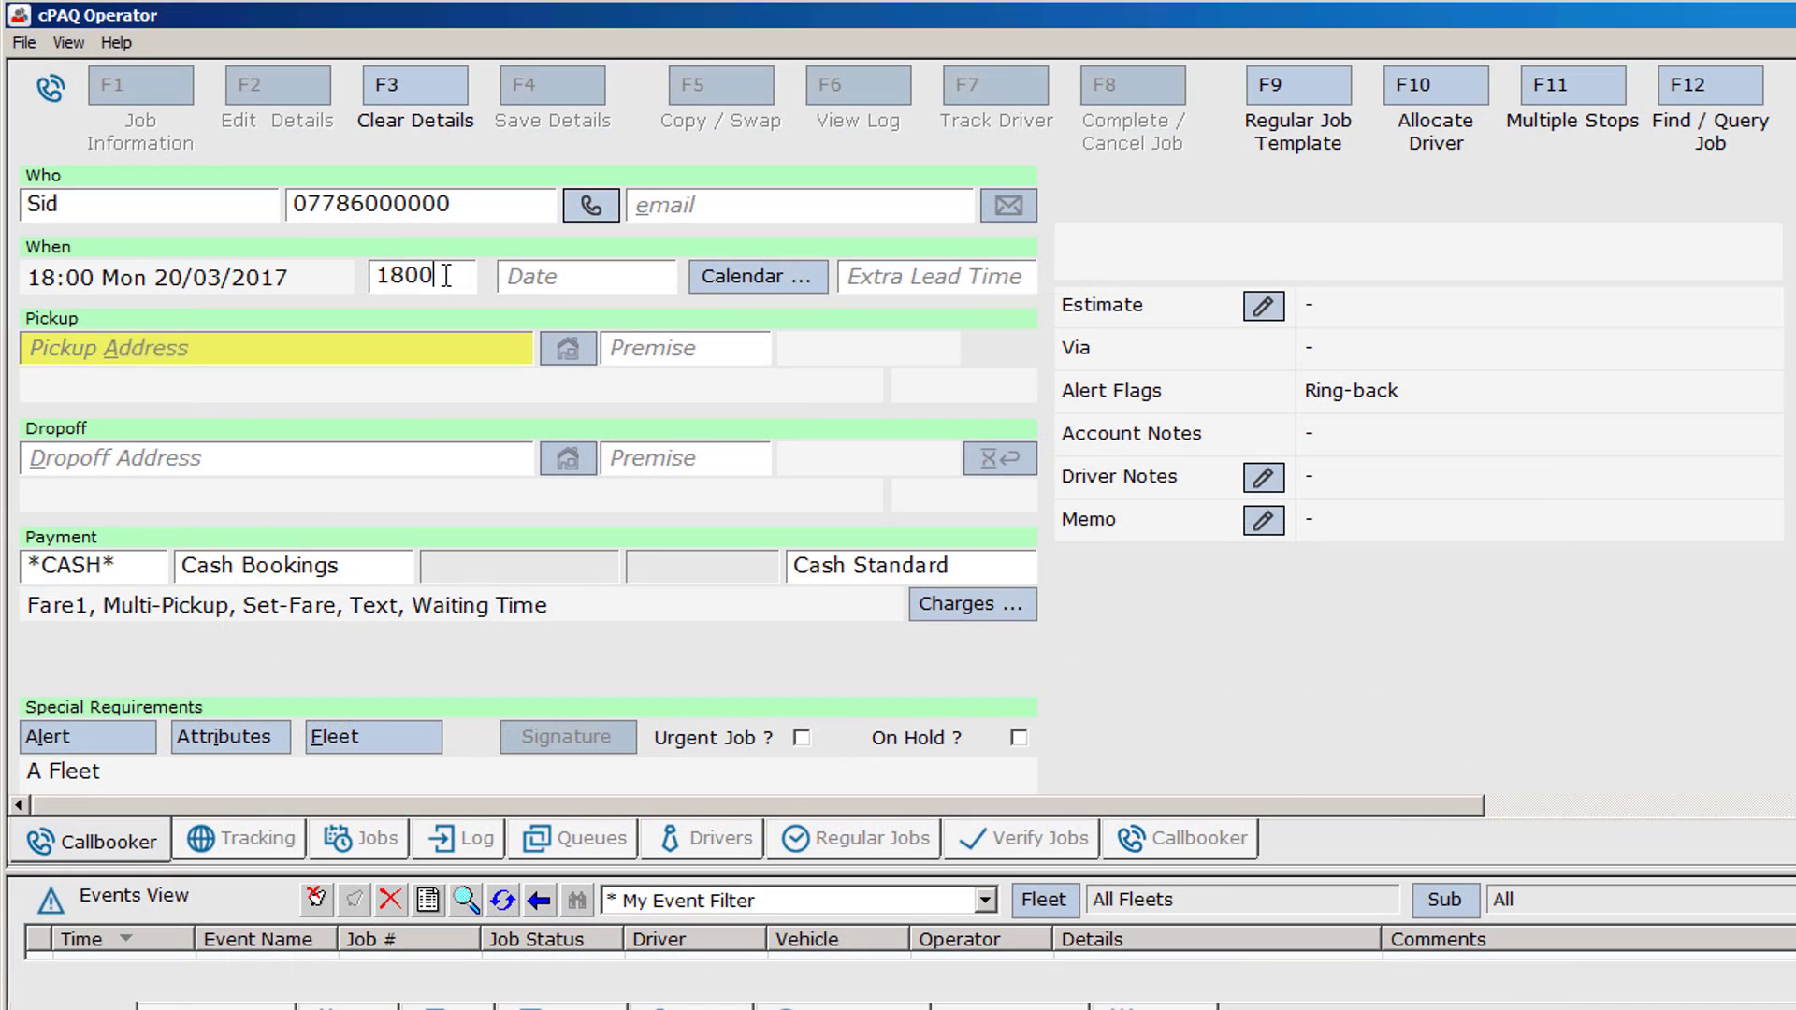
{"action": "left_click", "coordinate": [754, 274]}
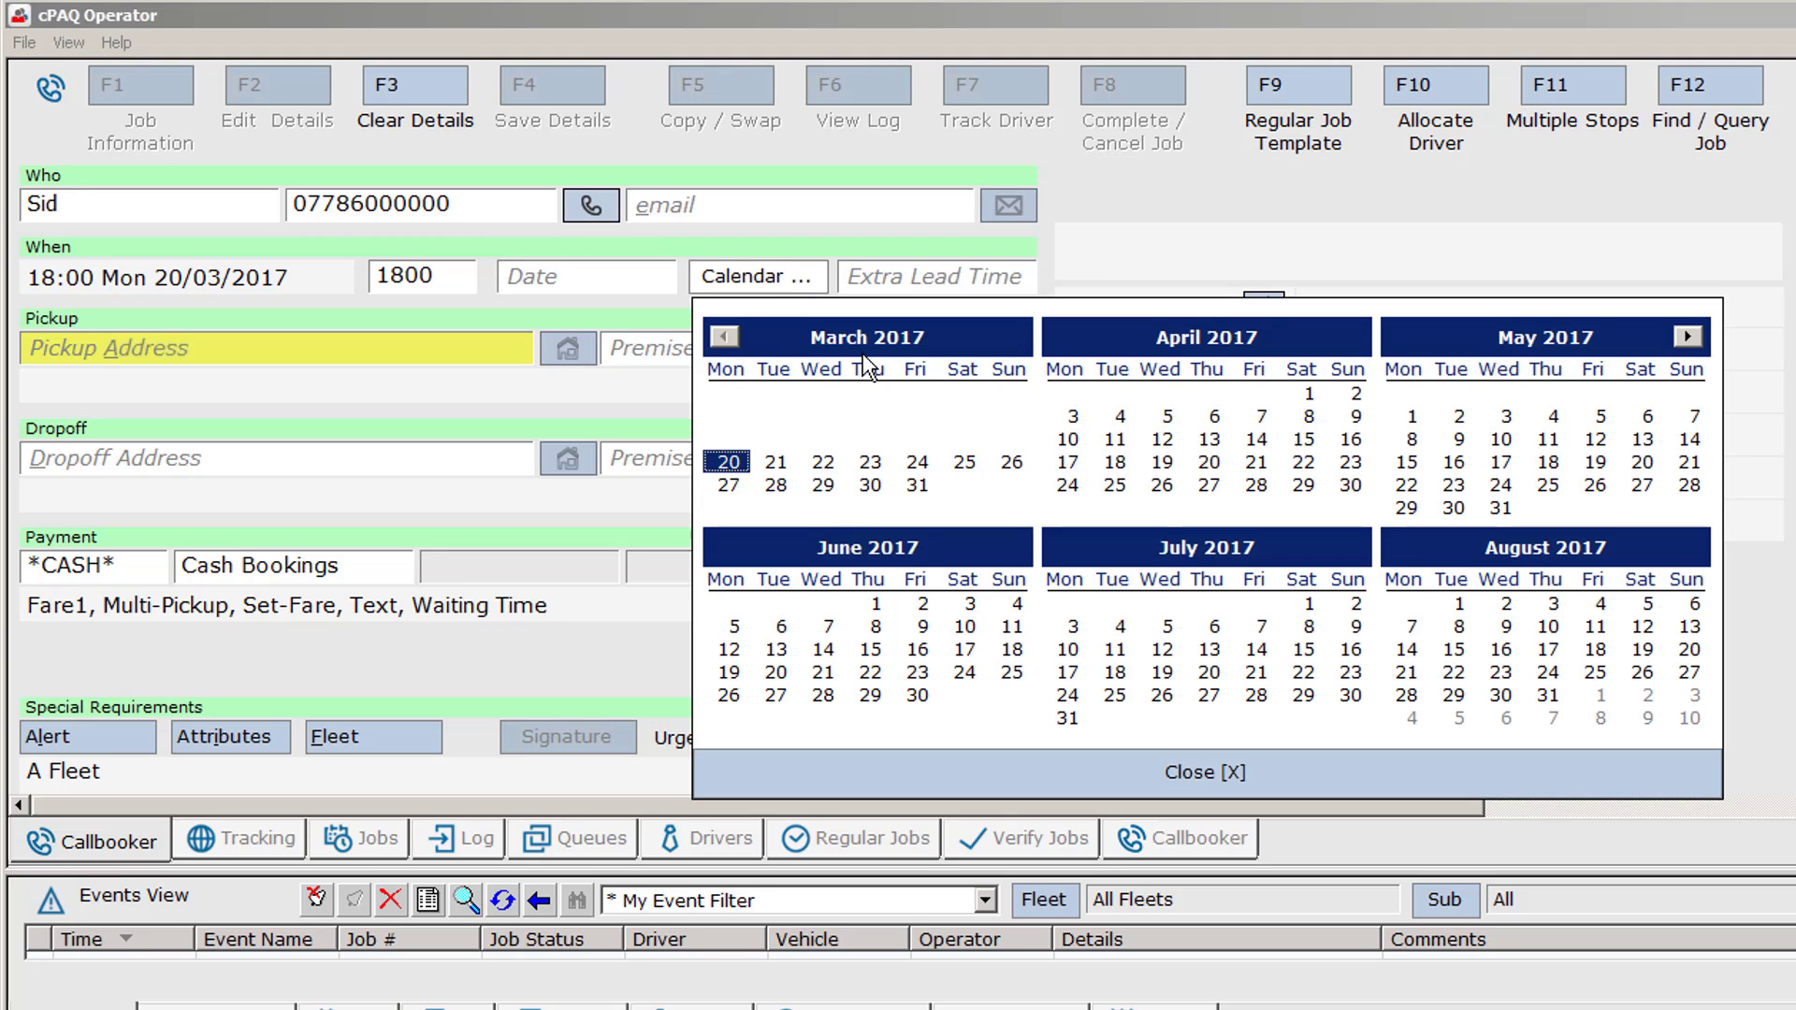
{"action": "left_click", "coordinate": [1459, 461]}
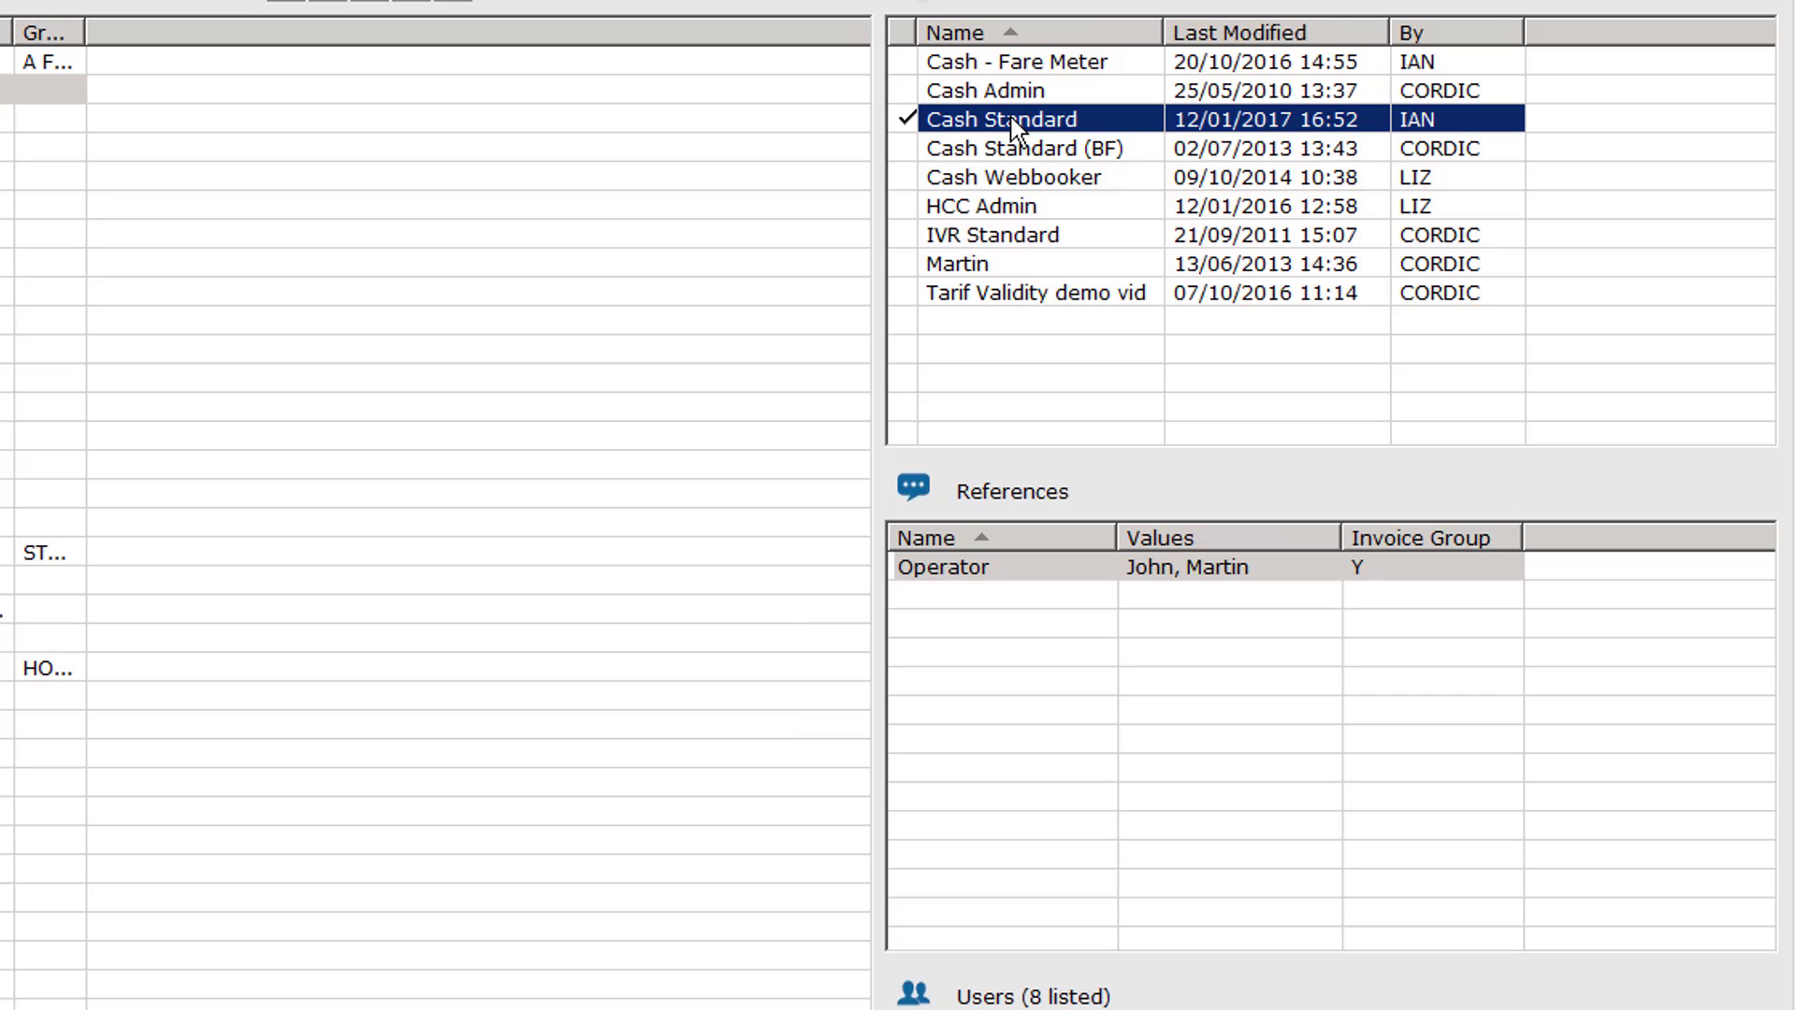
Copy the Cash Standard job type in the account's job type list, paste it and name the copy New Cash Standard
{"action": "right_click", "coordinate": [1012, 119]}
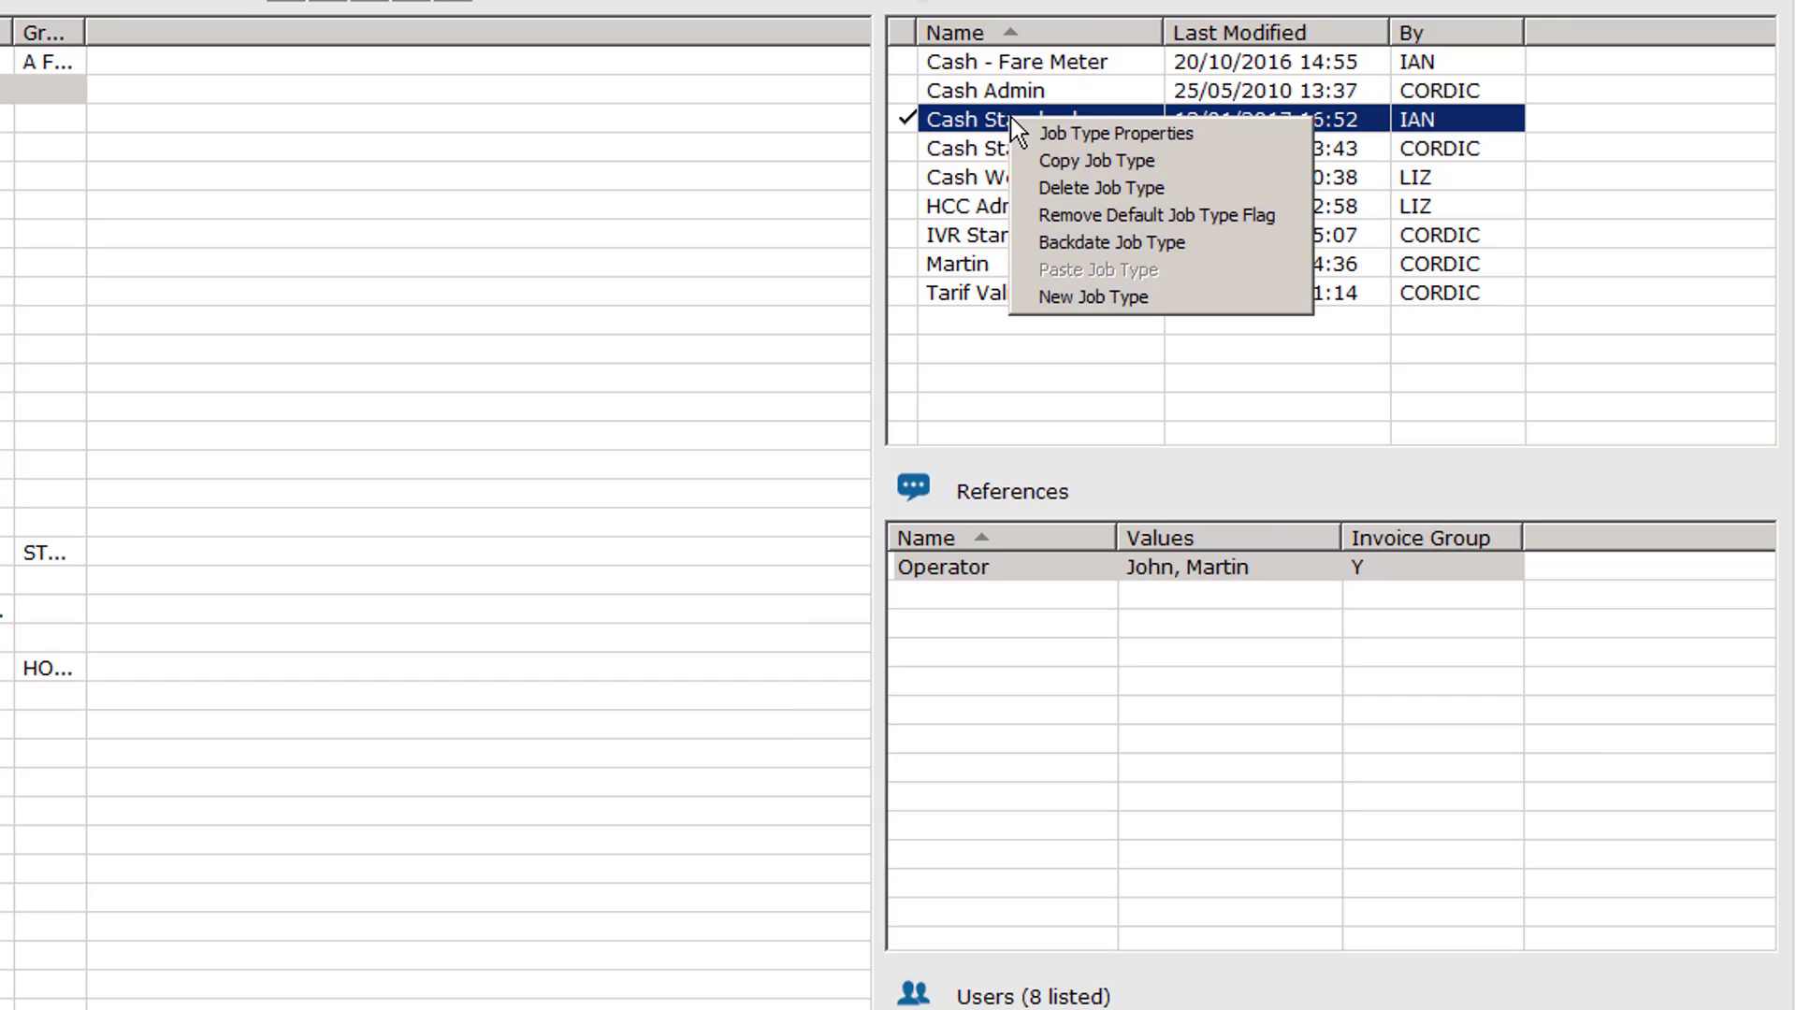
{"action": "left_click", "coordinate": [1216, 168]}
{"action": "right_click", "coordinate": [991, 361]}
{"action": "left_click", "coordinate": [1062, 525]}
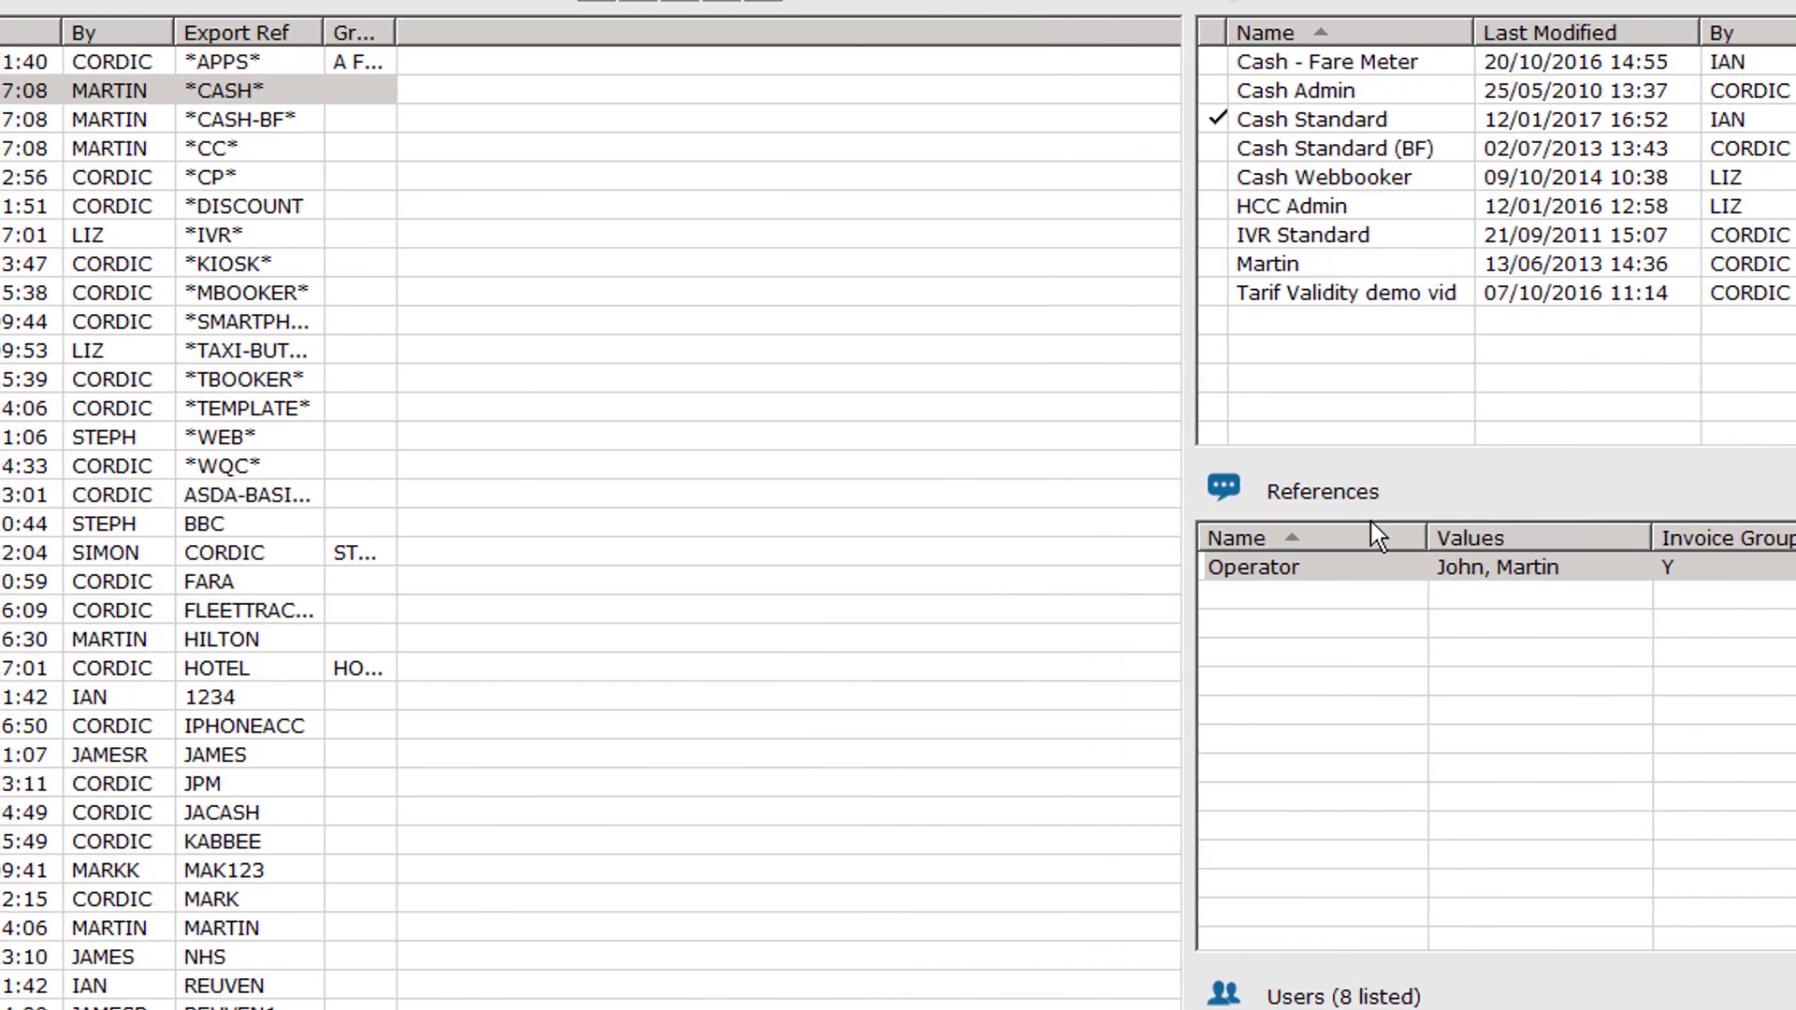
{"action": "type", "text": "New C"}
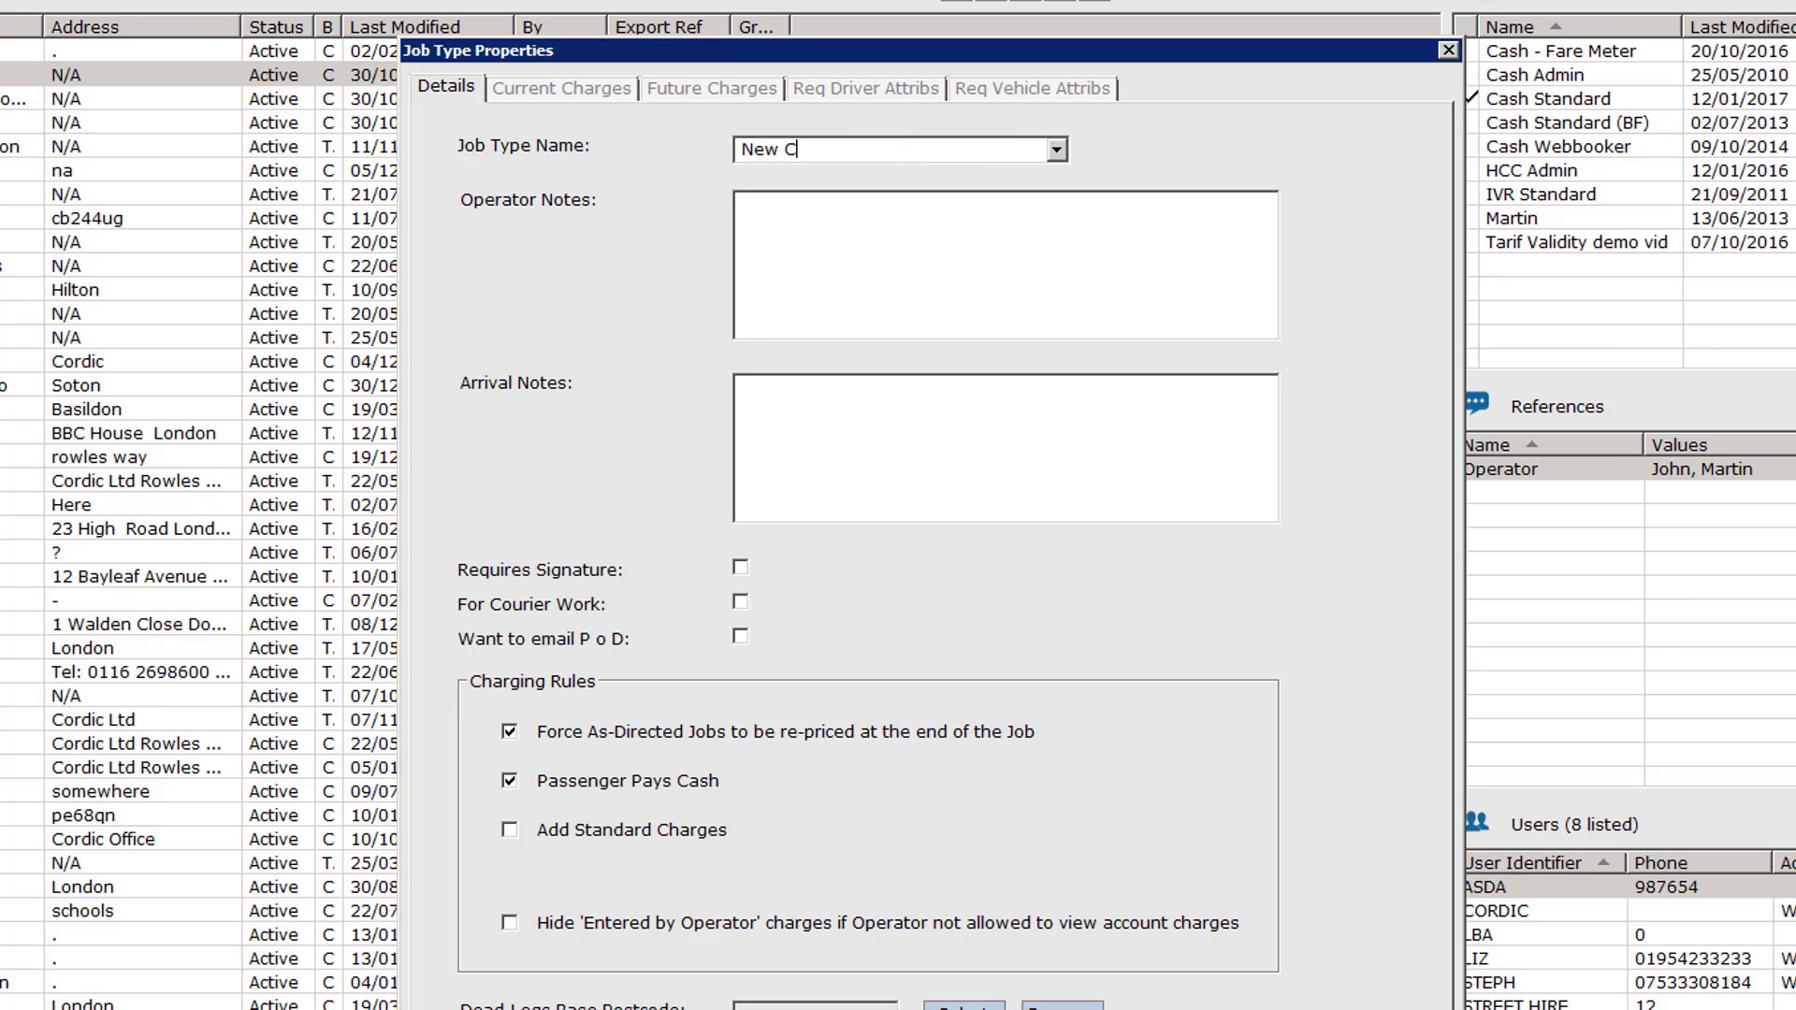
{"action": "type", "text": "ash Standard"}
Set the Valid From date of New Cash Standard's future charges to 20 Mar 17
{"action": "left_click", "coordinate": [688, 93]}
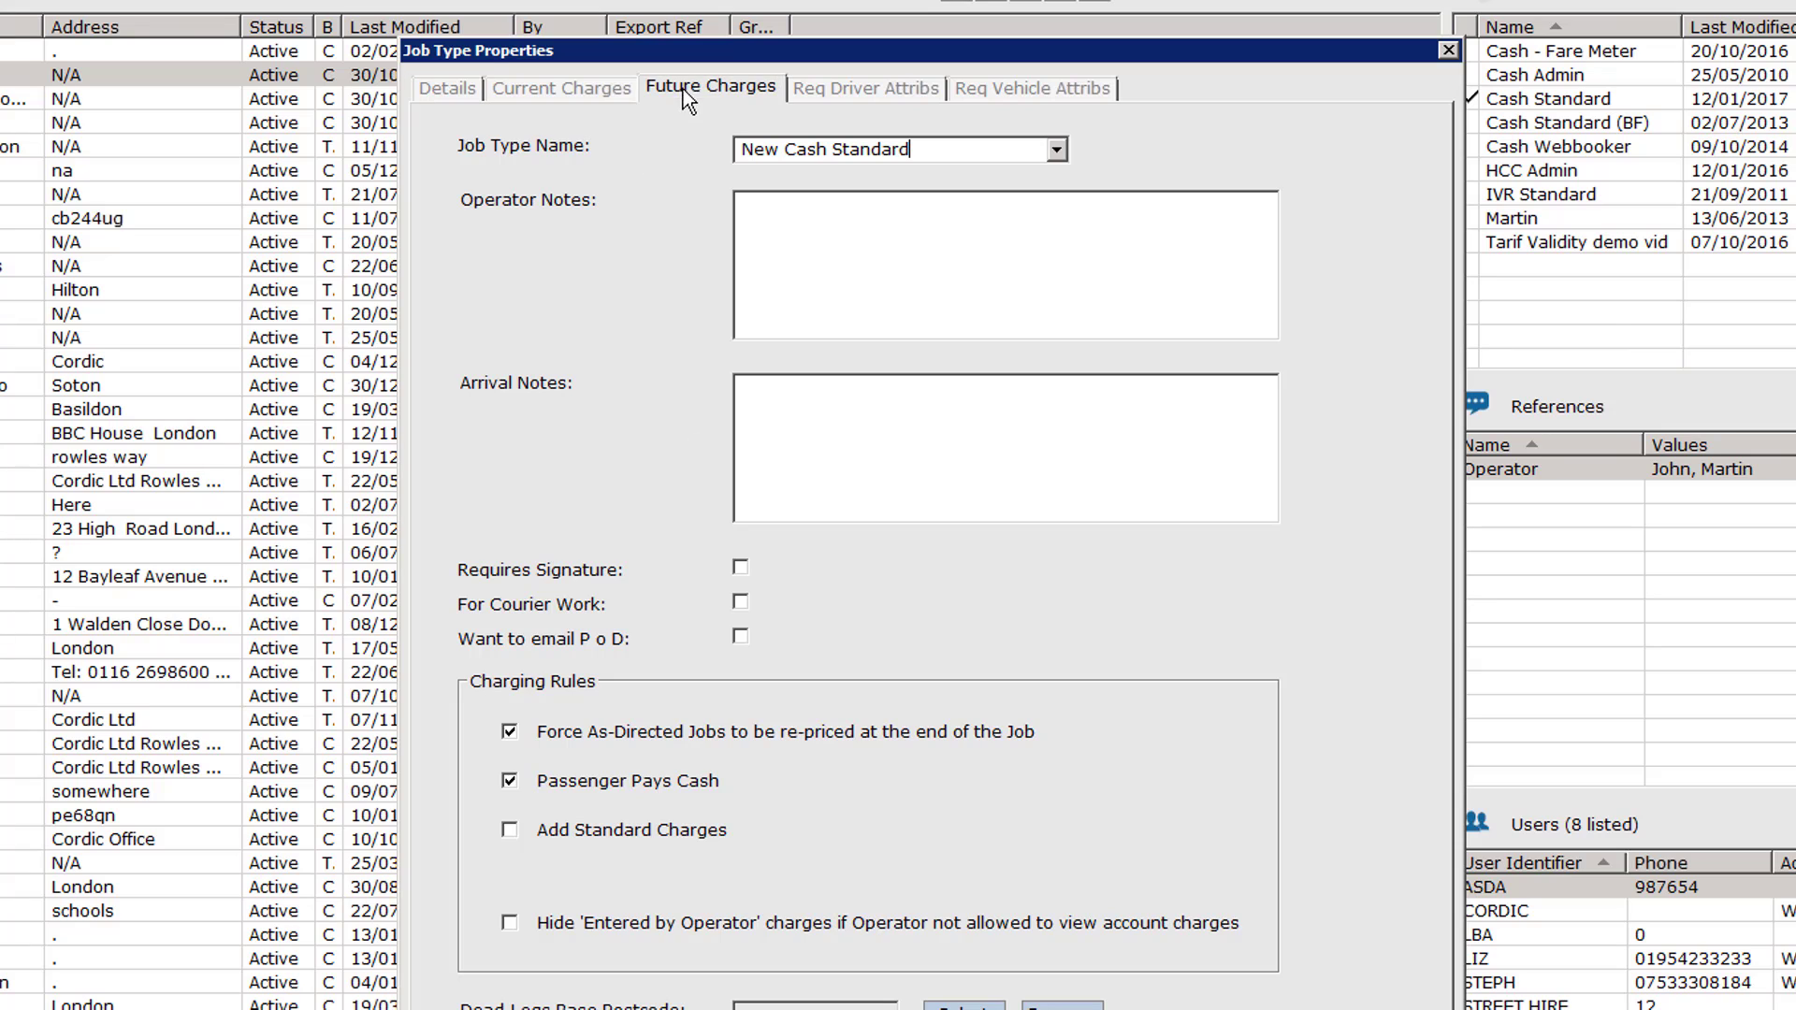
{"action": "left_click", "coordinate": [698, 149]}
{"action": "left_click", "coordinate": [461, 369]}
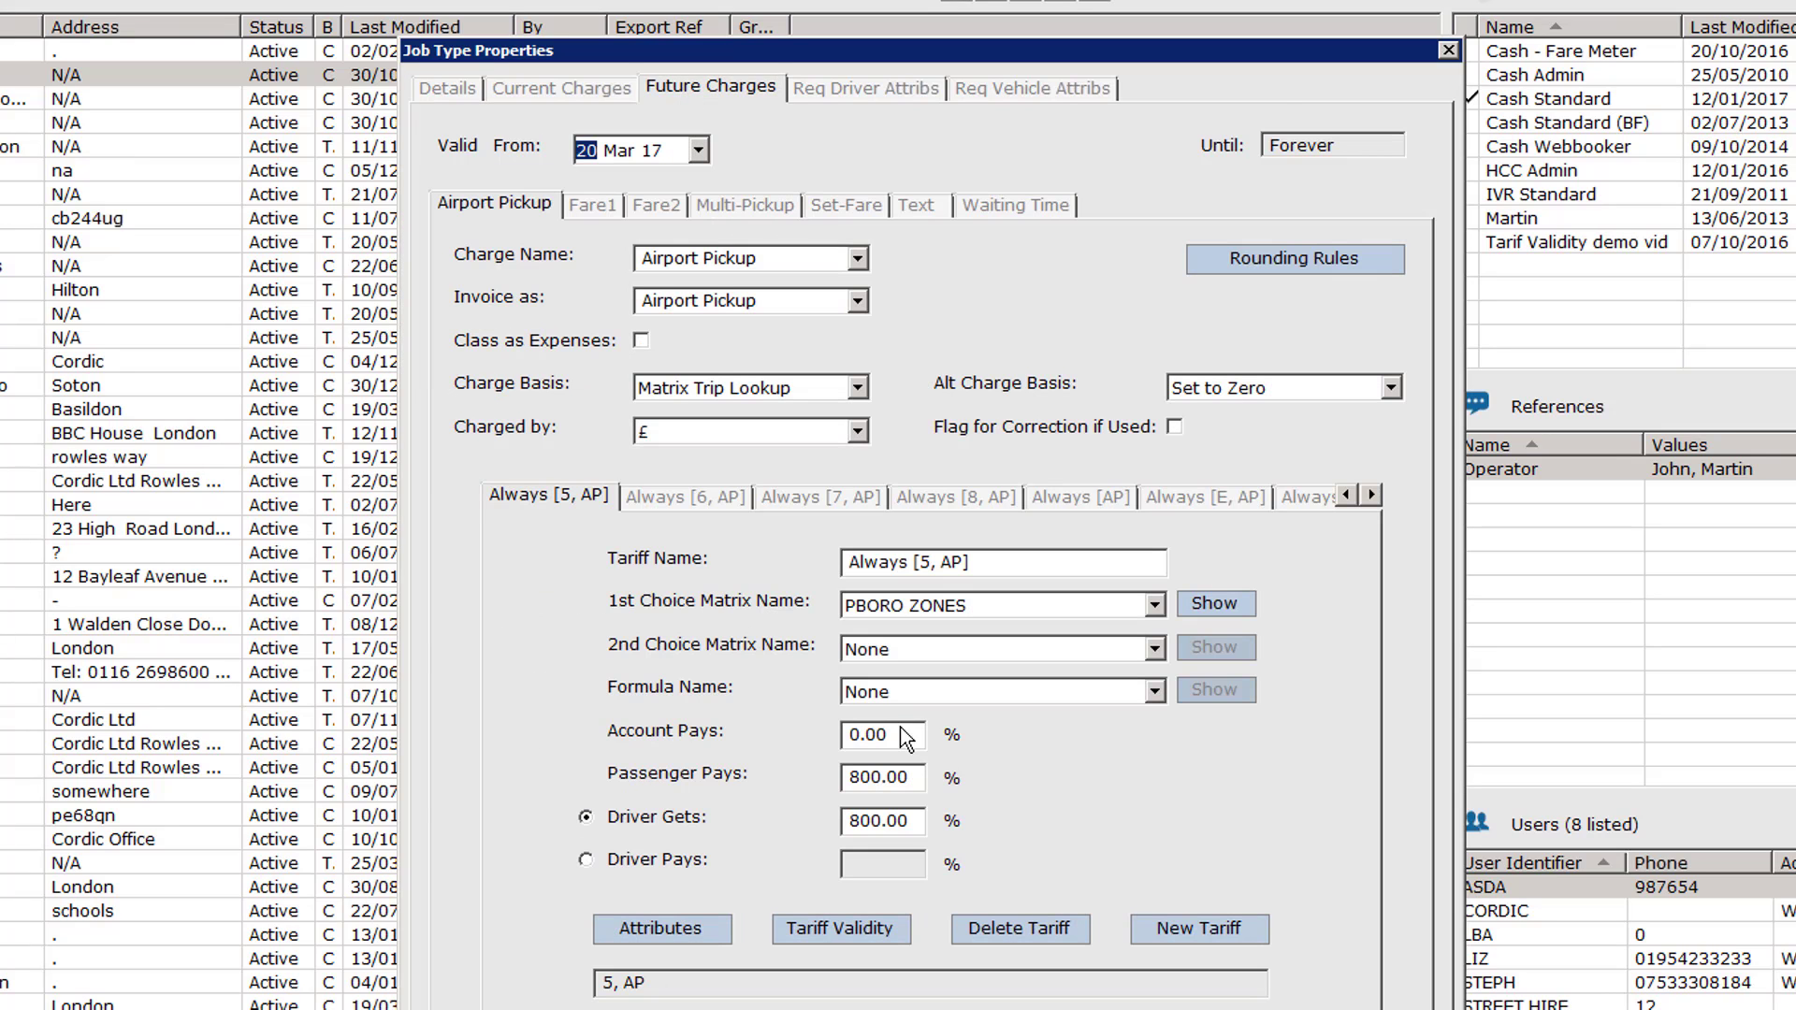